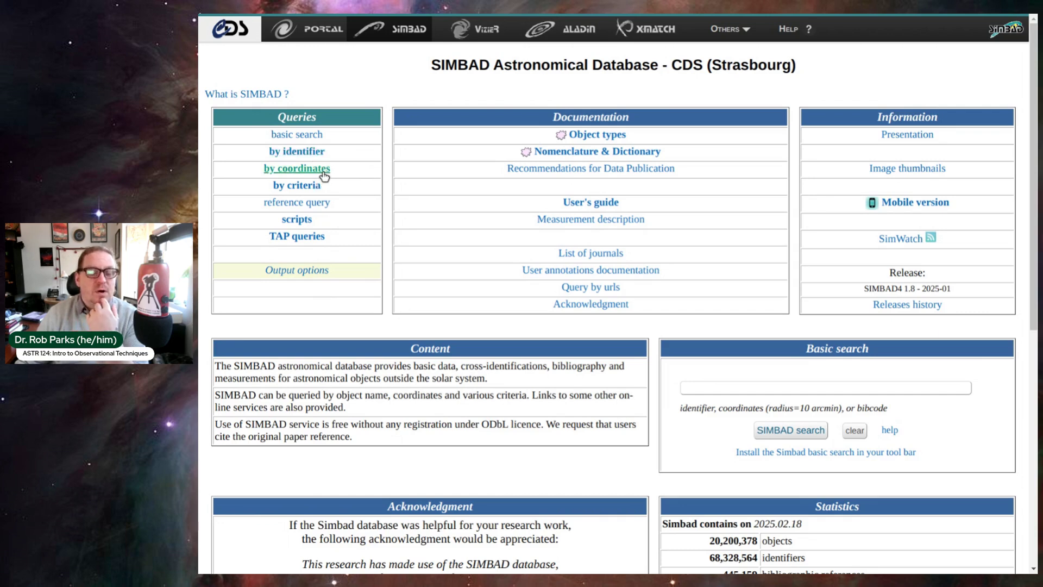
Step: Open the basic search query form and search the database for "lam and"
{"action": "left_click", "coordinate": [305, 139]}
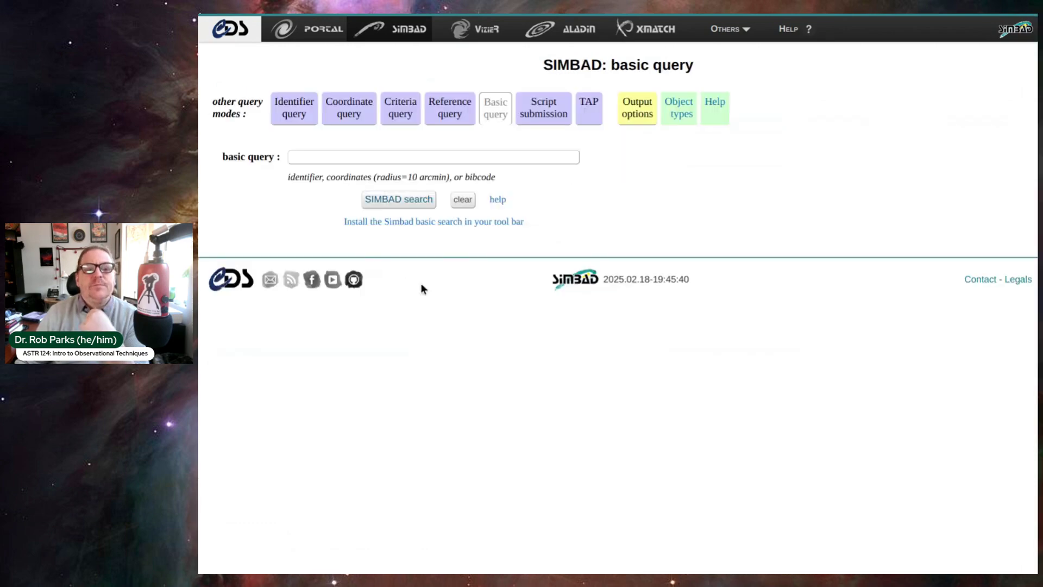
{"action": "left_click", "coordinate": [458, 156]}
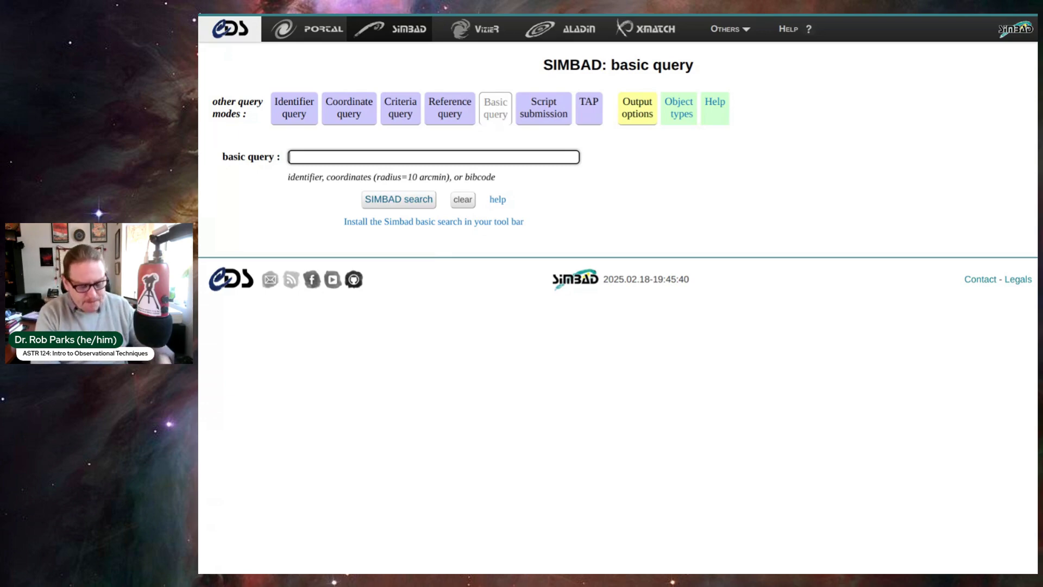
{"action": "type", "text": "lam and"}
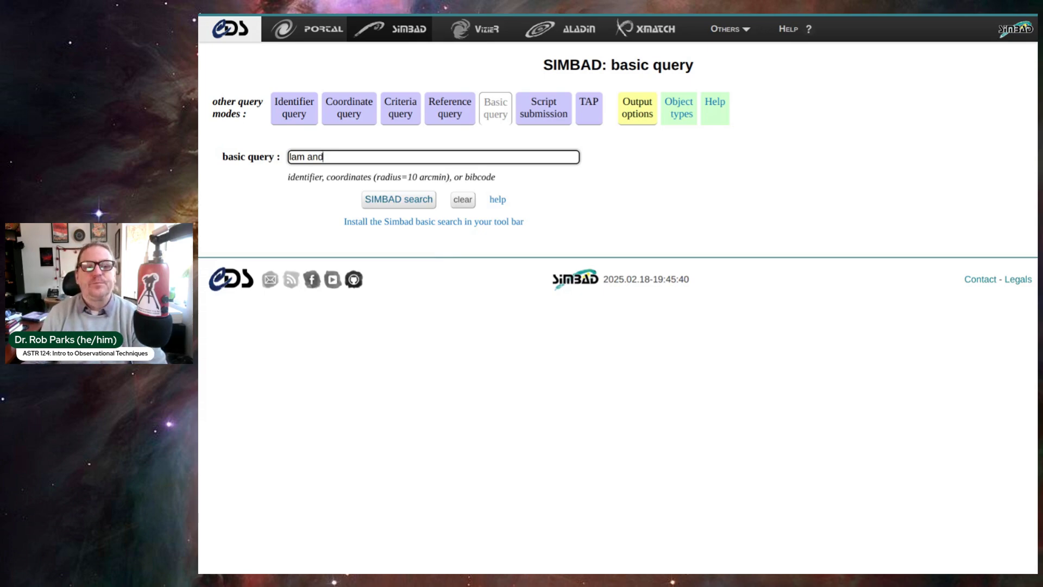
{"action": "key", "text": "Return"}
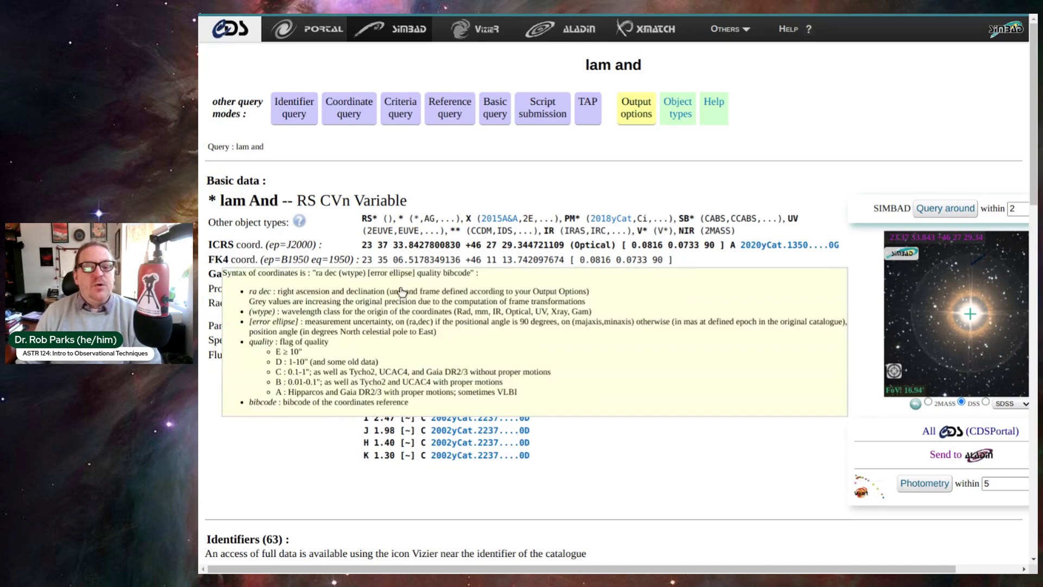
Step: Examine the star's basic data, including coordinates, motions, parallax and fluxes, and its list of catalogue identifiers
{"action": "mouse_move", "coordinate": [312, 247]}
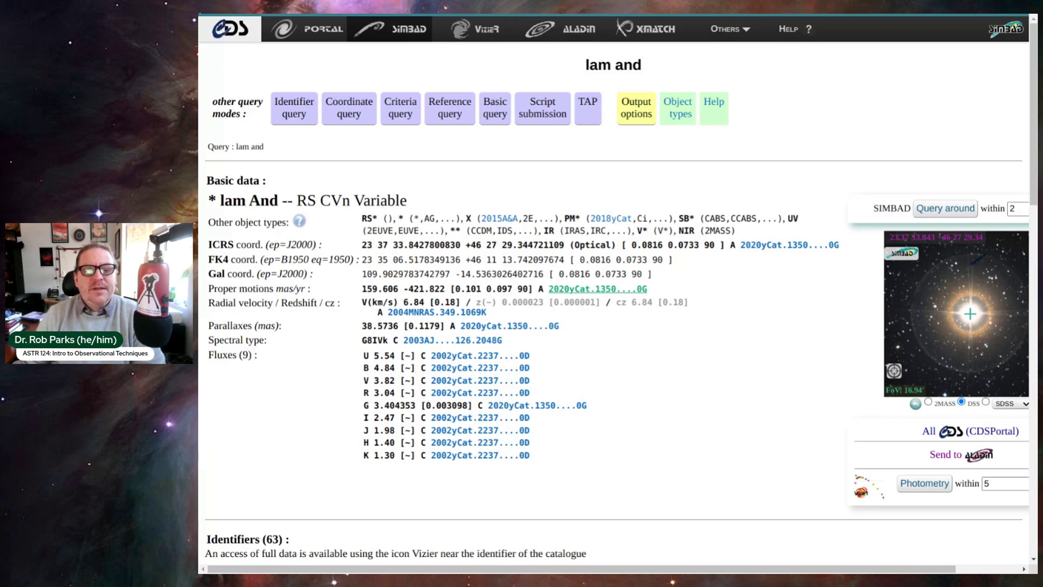
{"action": "scroll", "coordinate": [244, 192], "scroll_direction": "down", "scroll_amount": 3}
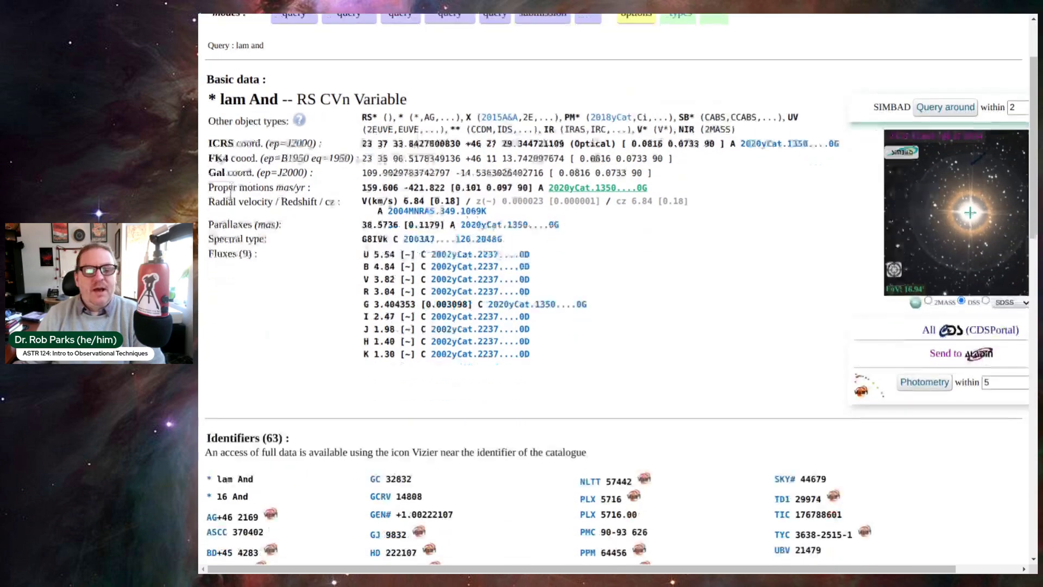
{"action": "scroll", "coordinate": [245, 193], "scroll_direction": "down", "scroll_amount": 4}
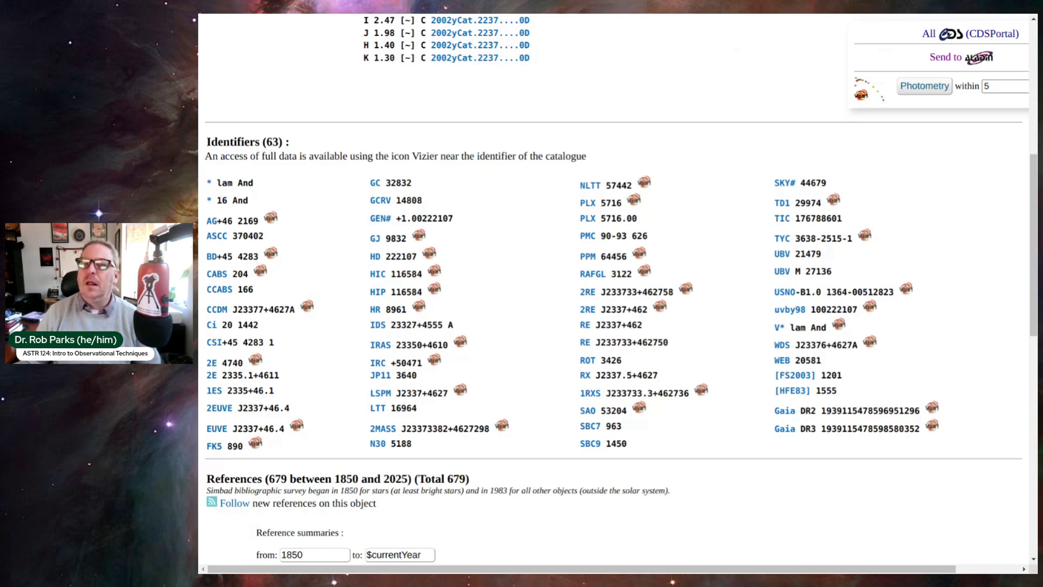
Step: Display the reference summaries from 1850 to the current year and highlight the author list of the 2021 paper "Interferometric imaging of {lambda} Andromedae"
{"action": "scroll", "coordinate": [518, 197], "scroll_direction": "down", "scroll_amount": 5}
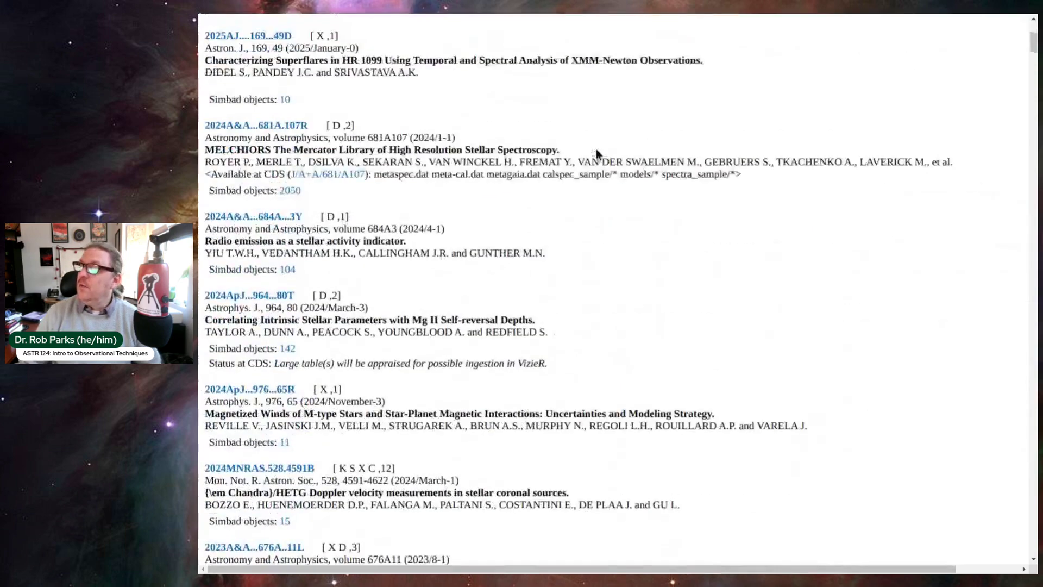
{"action": "scroll", "coordinate": [596, 154], "scroll_direction": "up", "scroll_amount": 3}
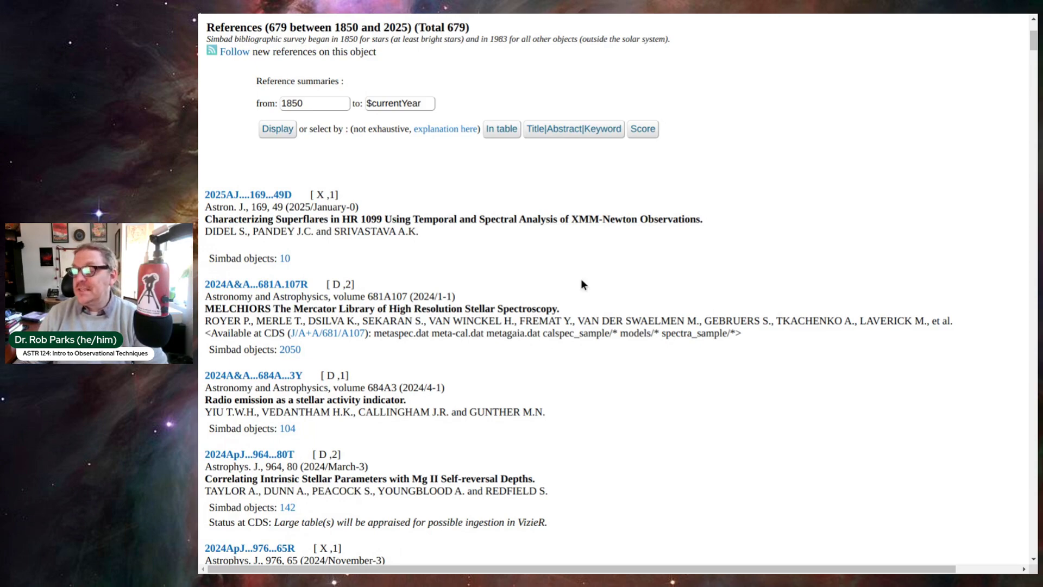
{"action": "scroll", "coordinate": [581, 285], "scroll_direction": "down", "scroll_amount": 2}
{"action": "scroll", "coordinate": [583, 280], "scroll_direction": "down", "scroll_amount": 4}
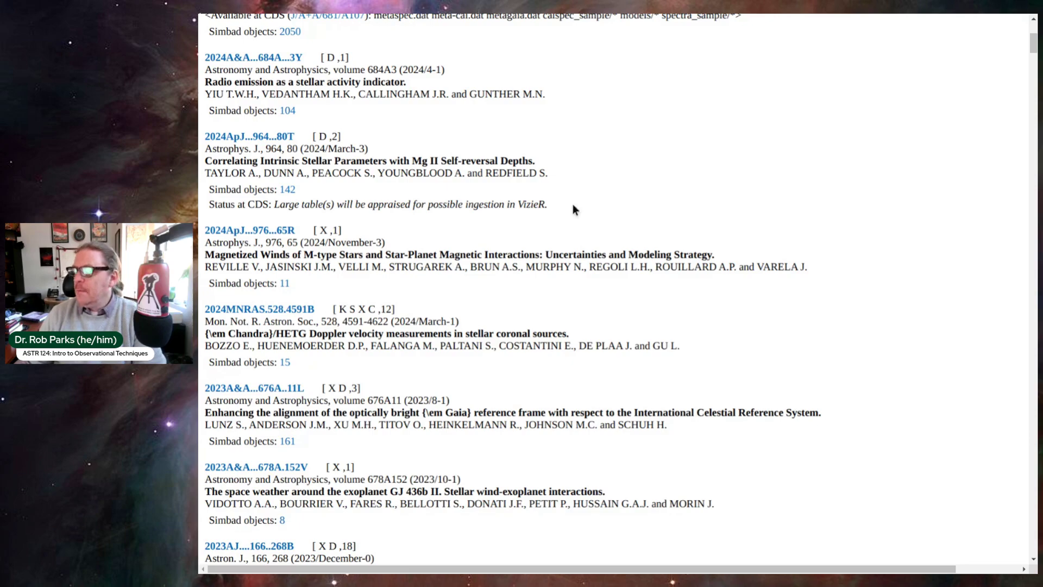
{"action": "scroll", "coordinate": [573, 207], "scroll_direction": "down", "scroll_amount": 4}
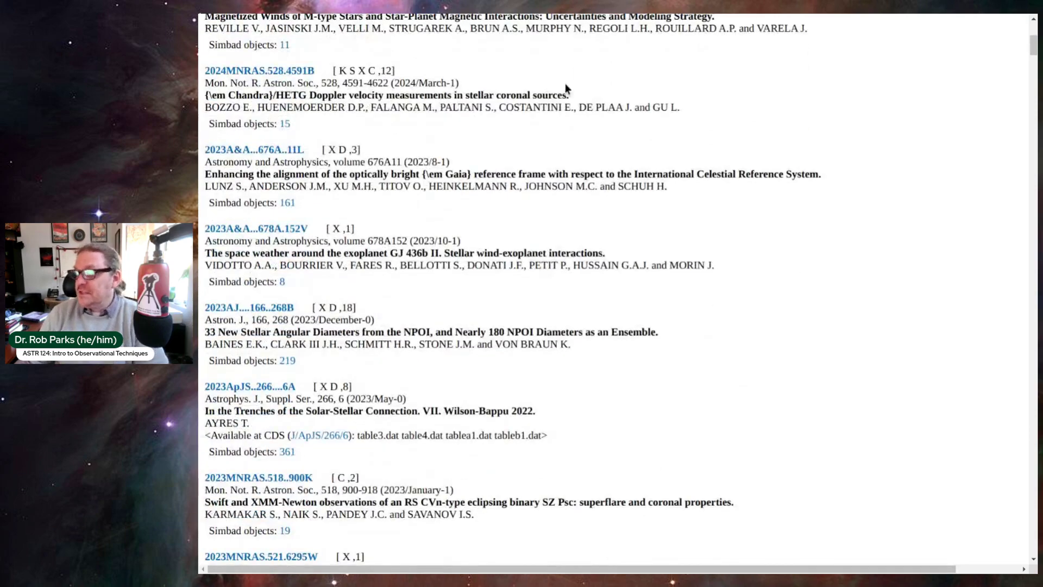
{"action": "scroll", "coordinate": [567, 135], "scroll_direction": "down", "scroll_amount": 5}
{"action": "scroll", "coordinate": [562, 161], "scroll_direction": "down", "scroll_amount": 4}
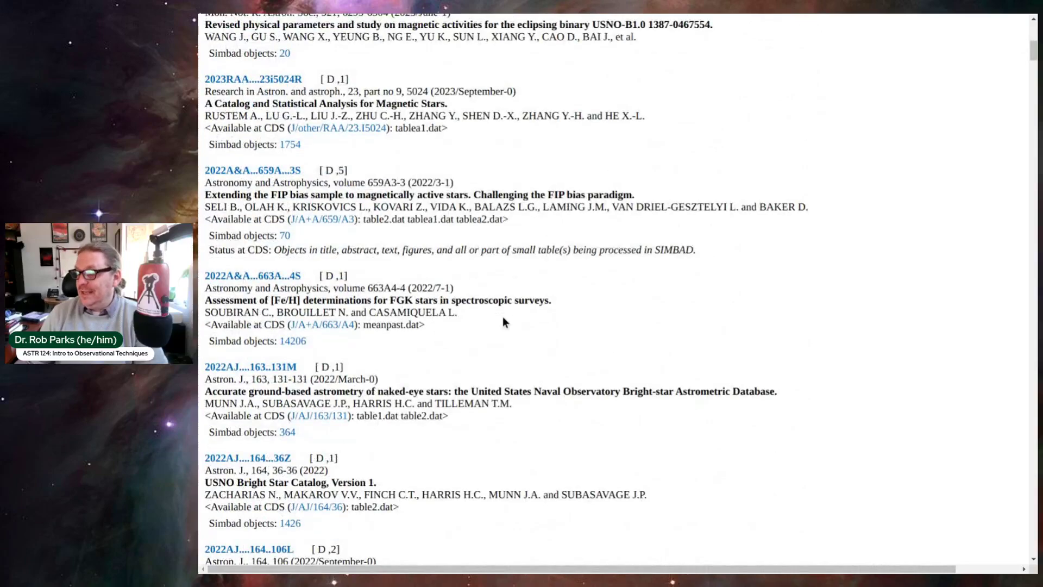
{"action": "scroll", "coordinate": [503, 313], "scroll_direction": "down", "scroll_amount": 3}
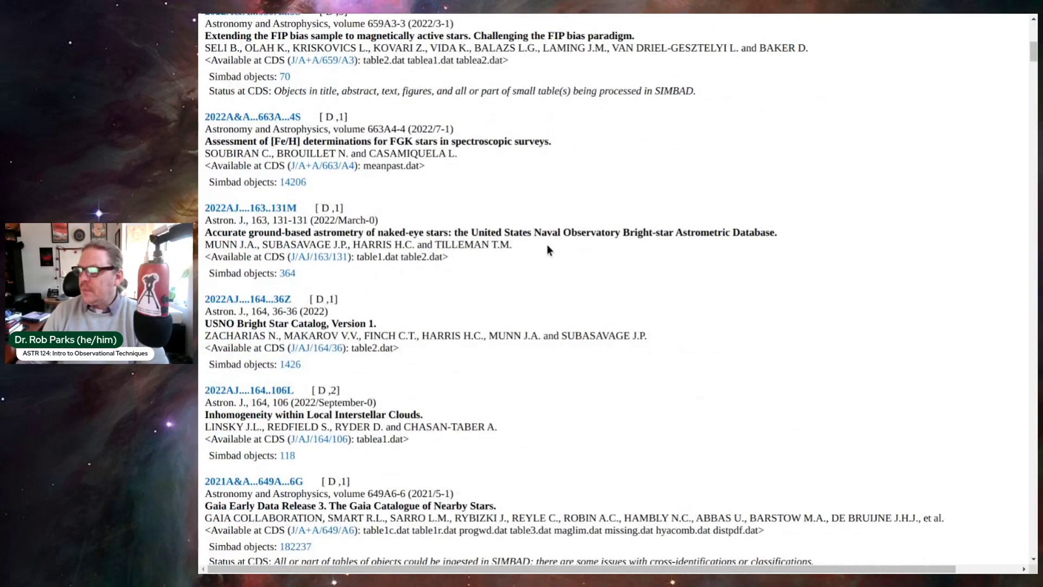
{"action": "scroll", "coordinate": [548, 239], "scroll_direction": "down", "scroll_amount": 7}
{"action": "scroll", "coordinate": [550, 235], "scroll_direction": "down", "scroll_amount": 6}
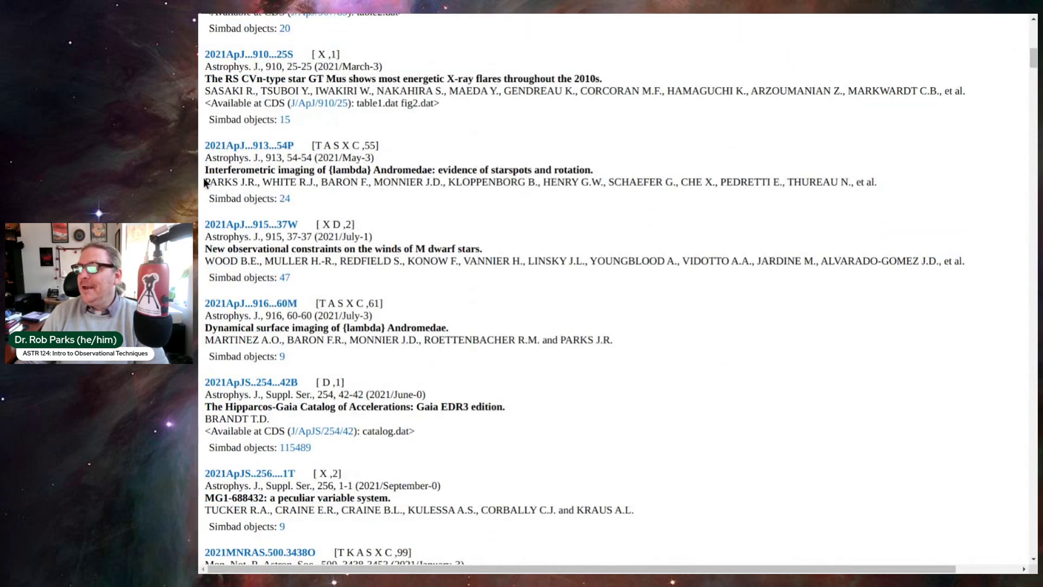
{"action": "left_click_drag", "start_coordinate": [205, 182], "coordinate": [277, 191]}
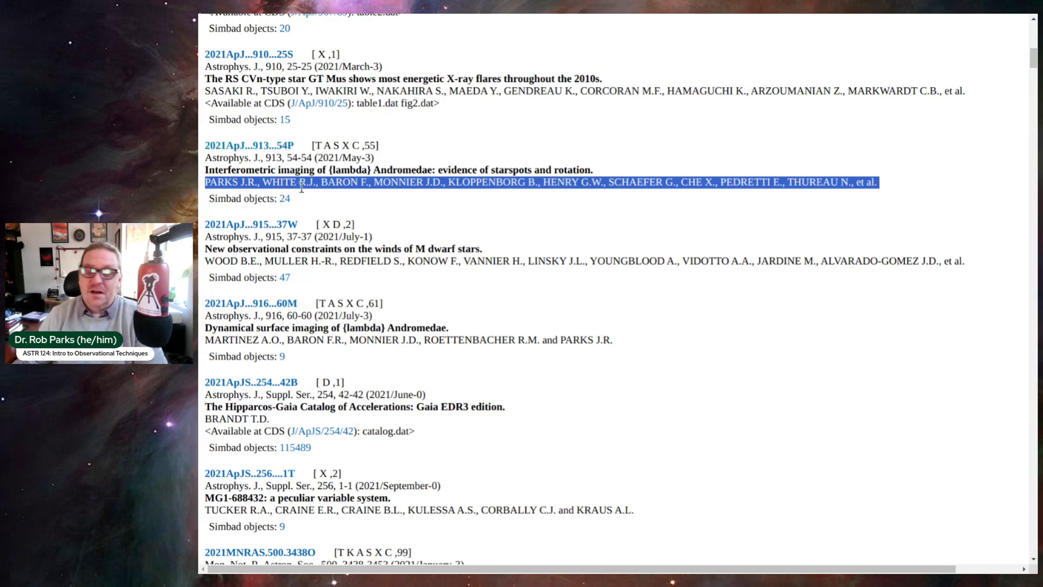
Step: Leave the displayed reference list and return to the star's original results page
{"action": "scroll", "coordinate": [304, 188], "scroll_direction": "up", "scroll_amount": 2}
{"action": "scroll", "coordinate": [308, 185], "scroll_direction": "up", "scroll_amount": 10}
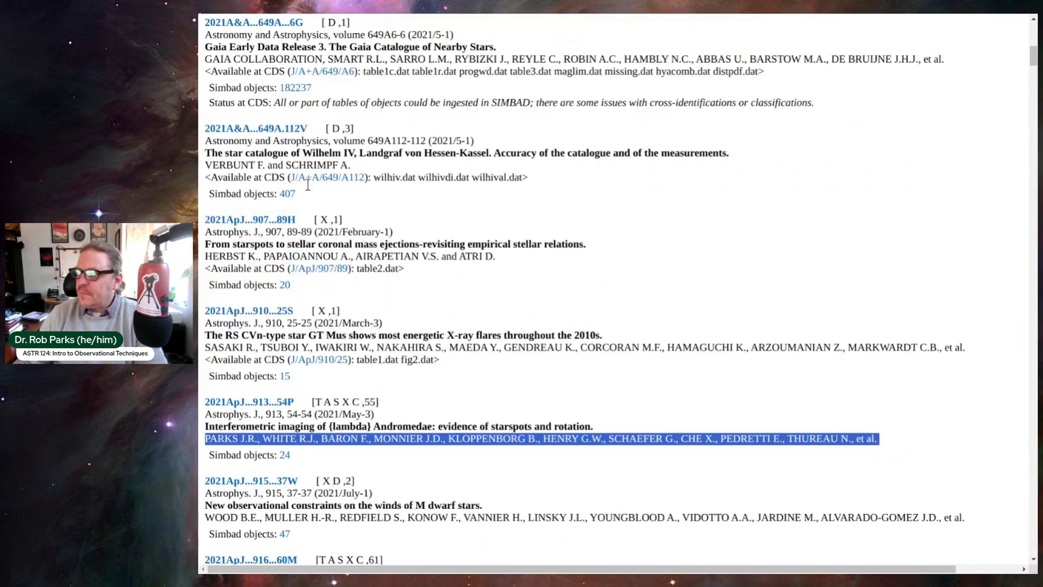
{"action": "scroll", "coordinate": [307, 185], "scroll_direction": "up", "scroll_amount": 15}
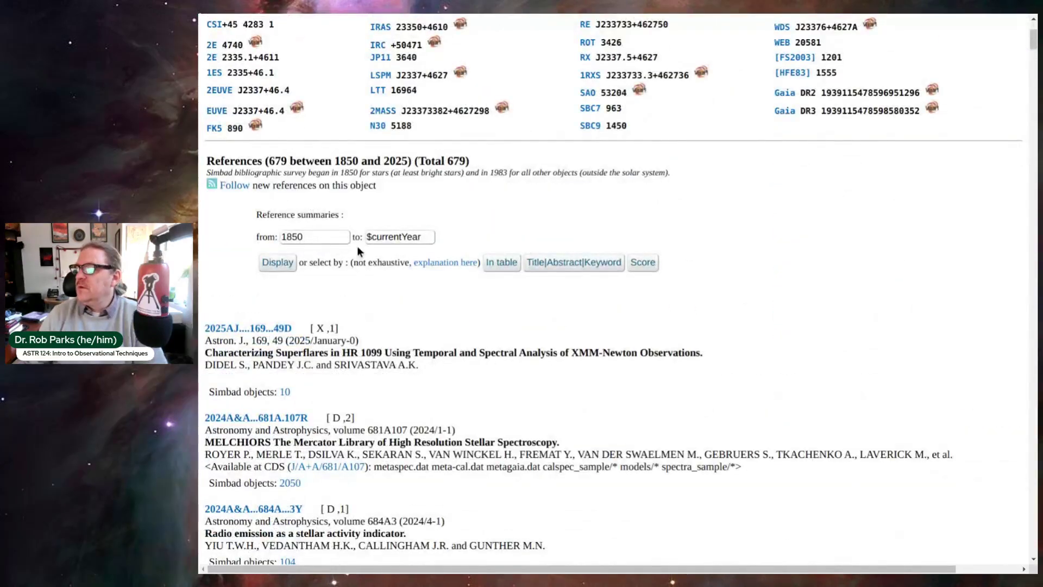
{"action": "key", "text": "alt+Left"}
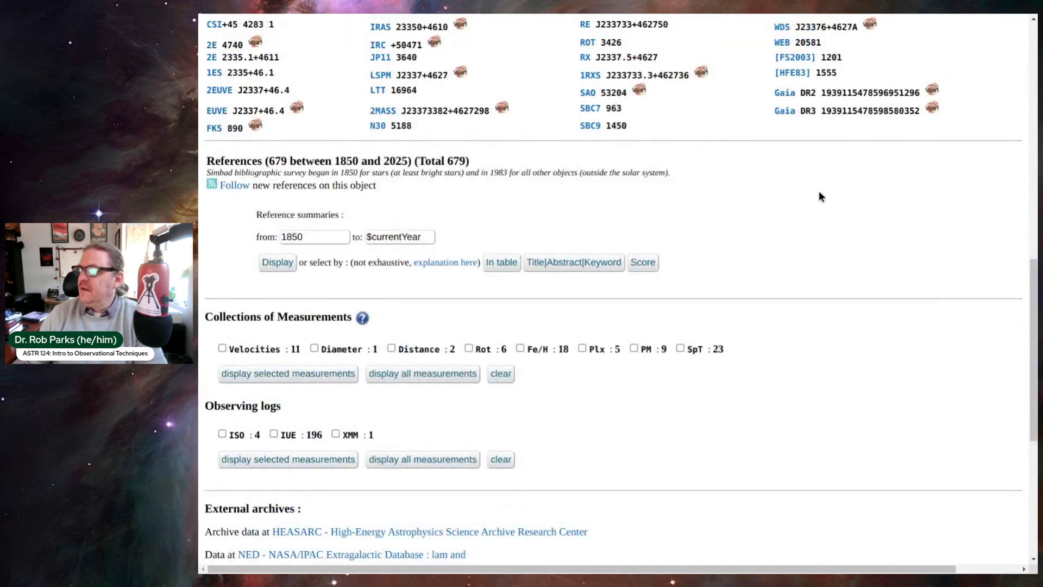
Step: Display all measurements in the star's Collections of Measurements and find the measurement tables and observing logs below the references
{"action": "scroll", "coordinate": [815, 193], "scroll_direction": "down", "scroll_amount": 3}
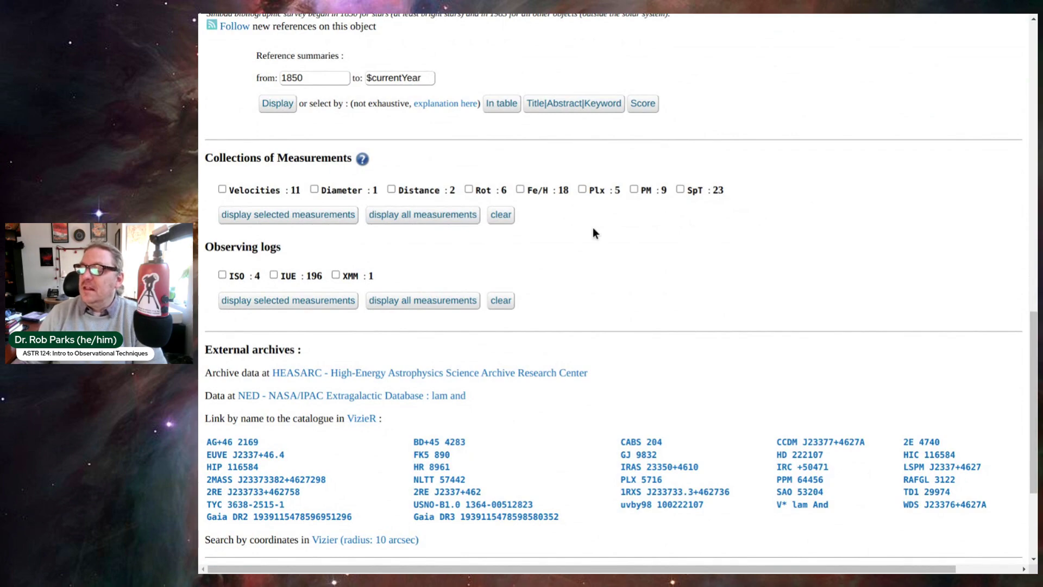
{"action": "left_click", "coordinate": [399, 216]}
{"action": "scroll", "coordinate": [589, 174], "scroll_direction": "down", "scroll_amount": 3}
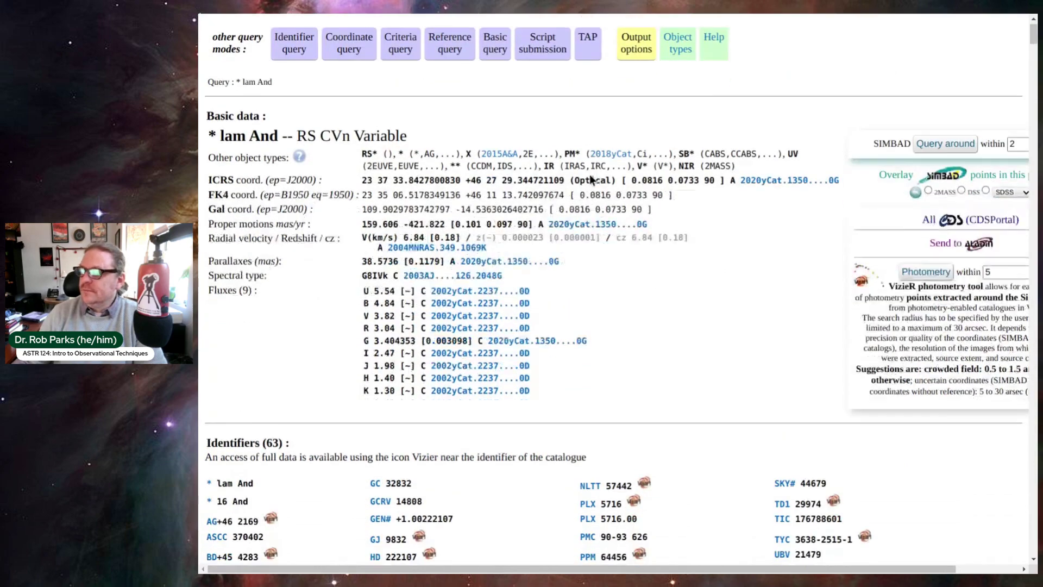
{"action": "scroll", "coordinate": [589, 174], "scroll_direction": "down", "scroll_amount": 15}
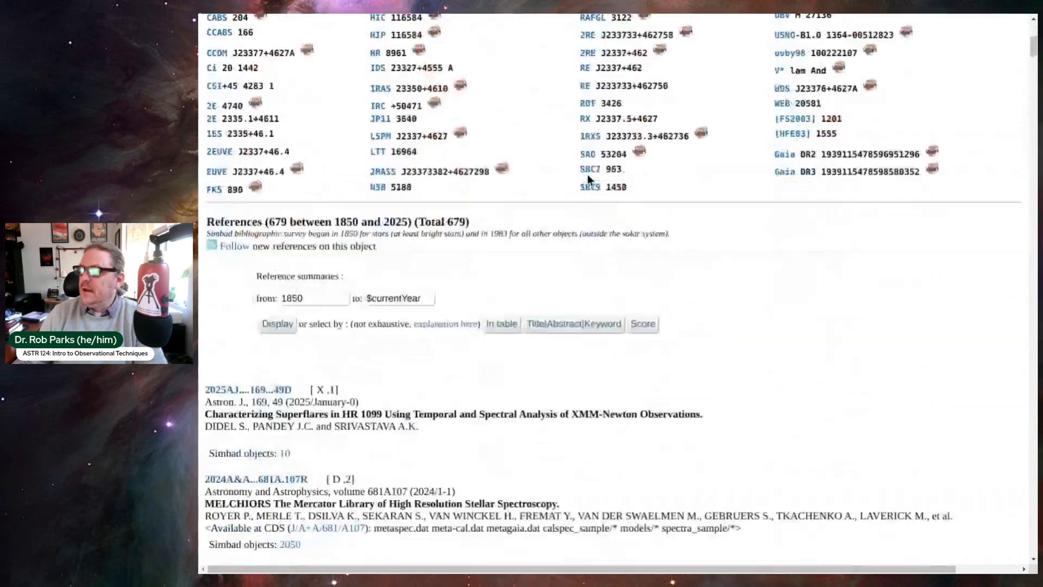
{"action": "scroll", "coordinate": [587, 175], "scroll_direction": "down", "scroll_amount": 20}
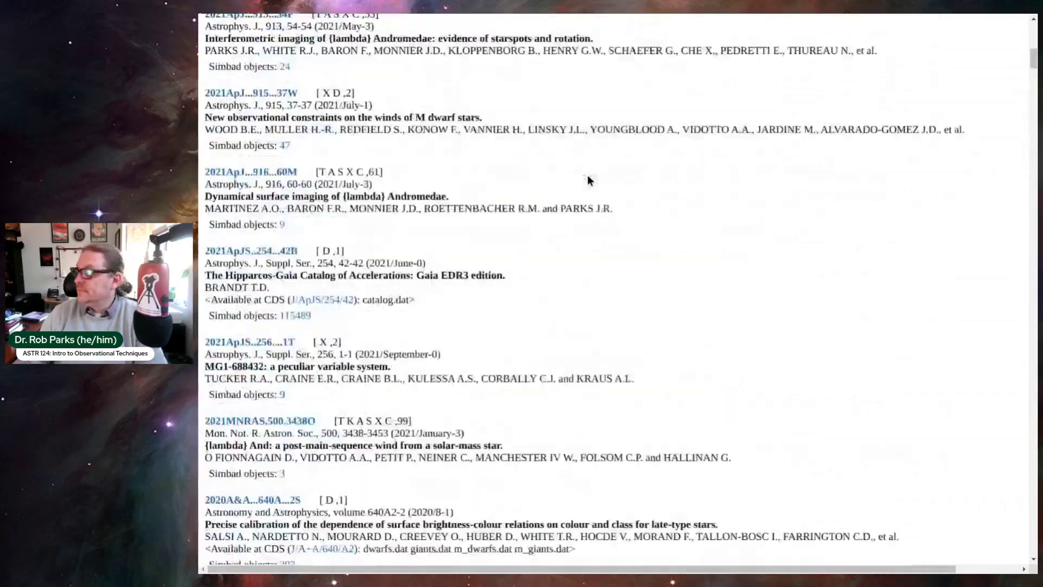
{"action": "scroll", "coordinate": [594, 196], "scroll_direction": "down", "scroll_amount": 20}
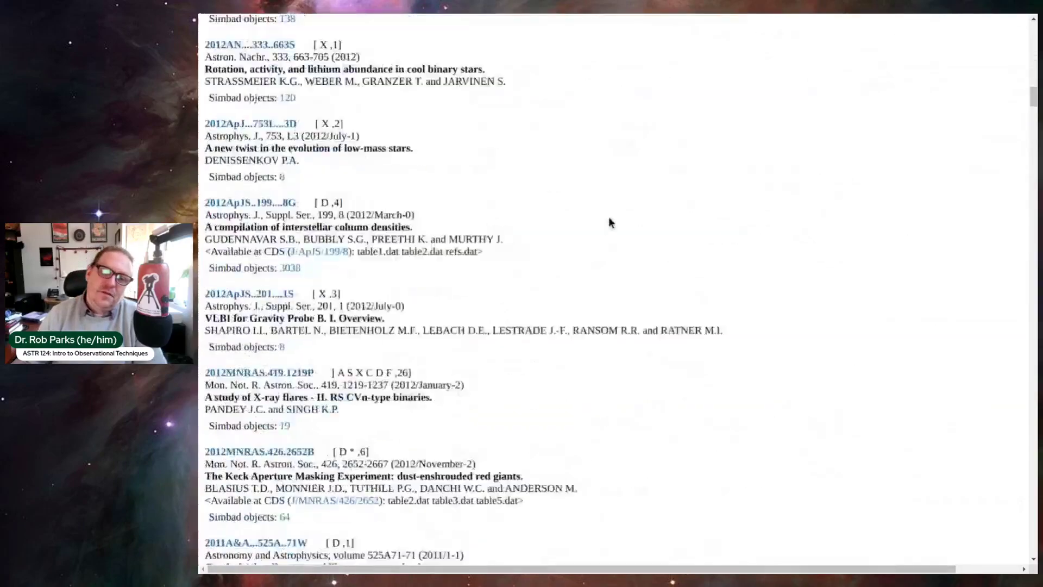
{"action": "scroll", "coordinate": [629, 217], "scroll_direction": "down", "scroll_amount": 20}
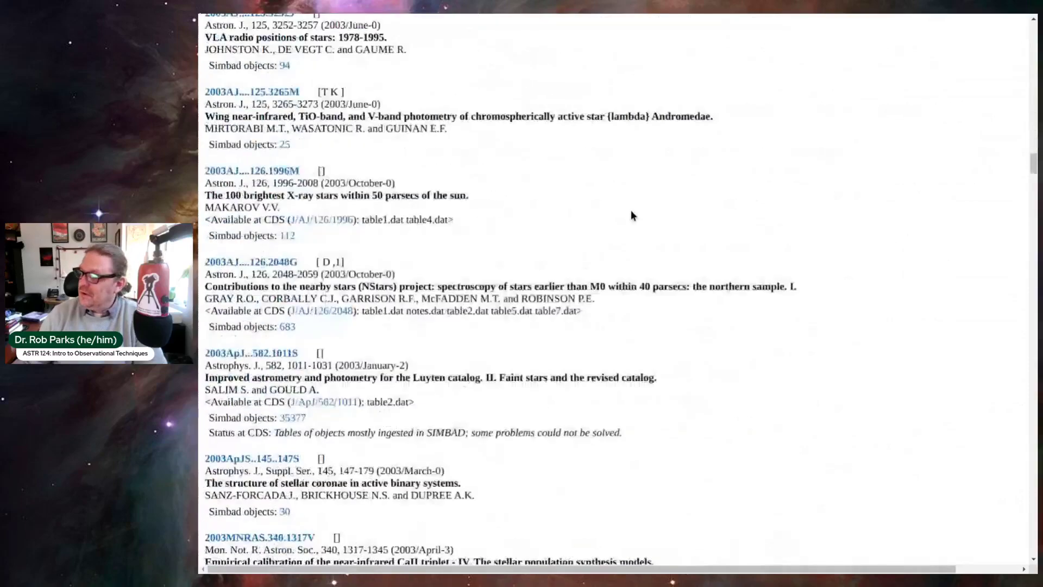
{"action": "scroll", "coordinate": [632, 206], "scroll_direction": "down", "scroll_amount": 20}
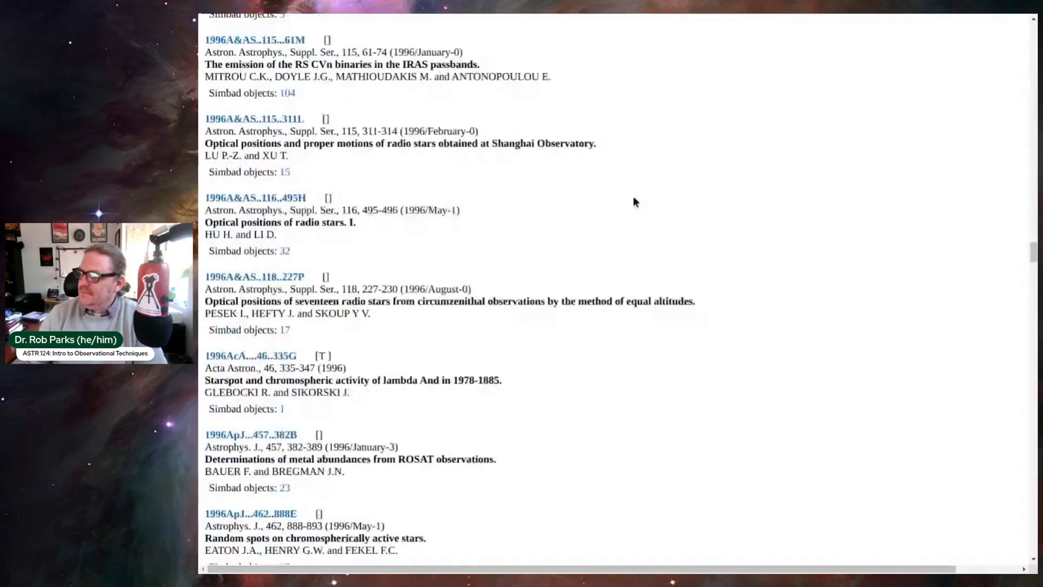
{"action": "scroll", "coordinate": [633, 195], "scroll_direction": "down", "scroll_amount": 20}
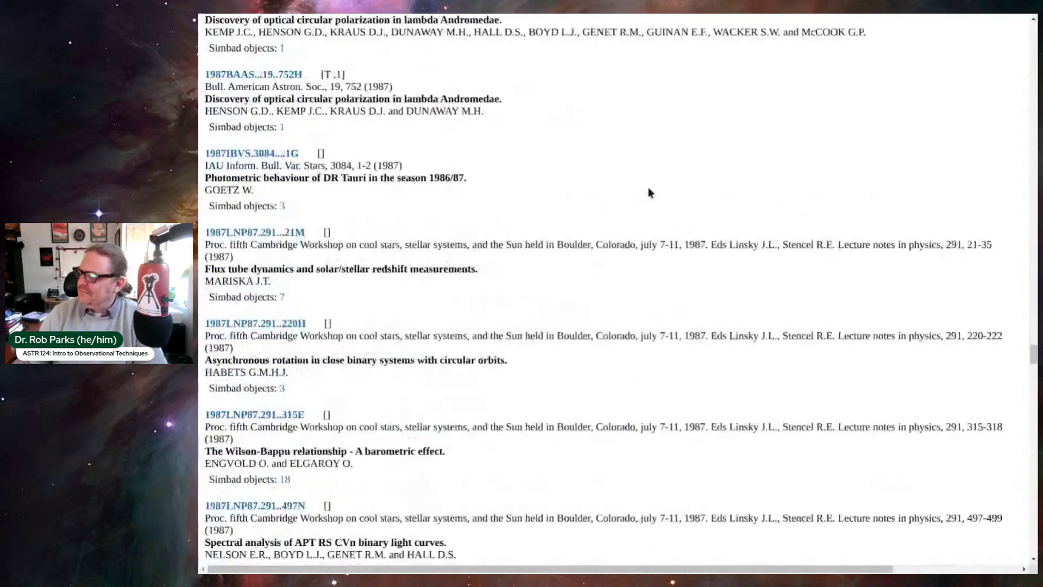
{"action": "scroll", "coordinate": [653, 181], "scroll_direction": "down", "scroll_amount": 20}
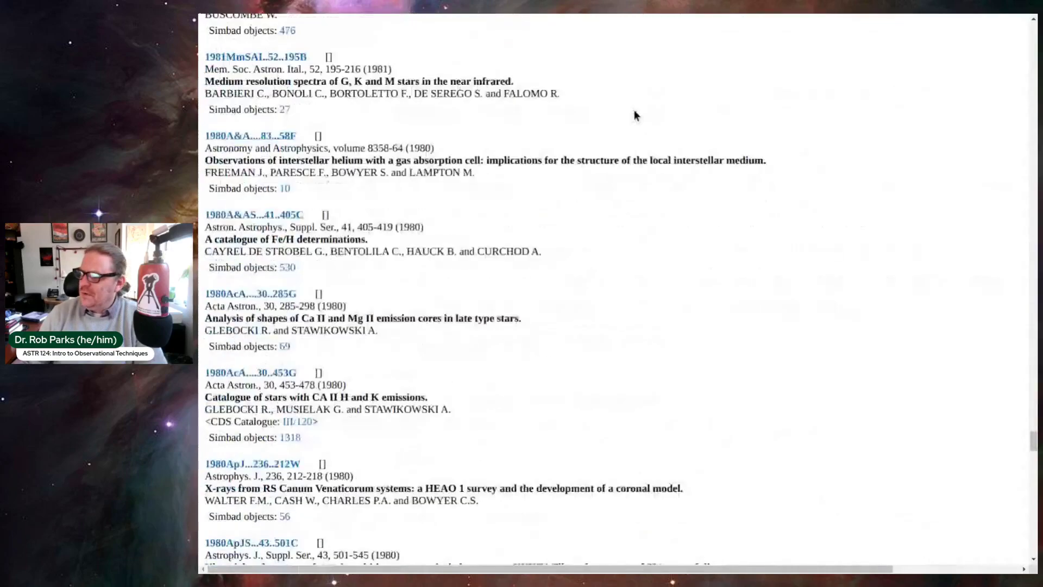
{"action": "scroll", "coordinate": [635, 115], "scroll_direction": "down", "scroll_amount": 20}
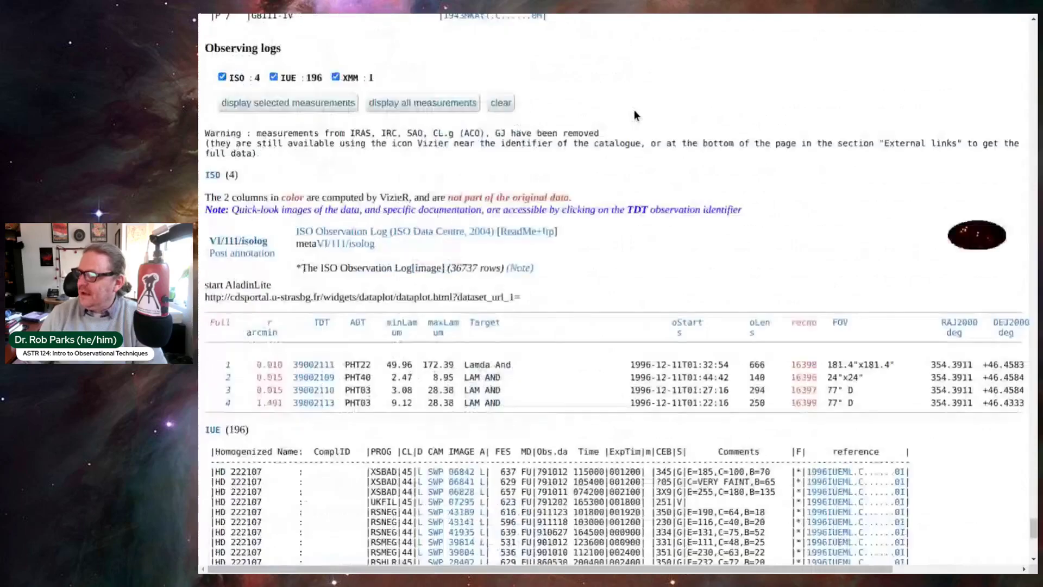
{"action": "scroll", "coordinate": [634, 114], "scroll_direction": "up", "scroll_amount": 15}
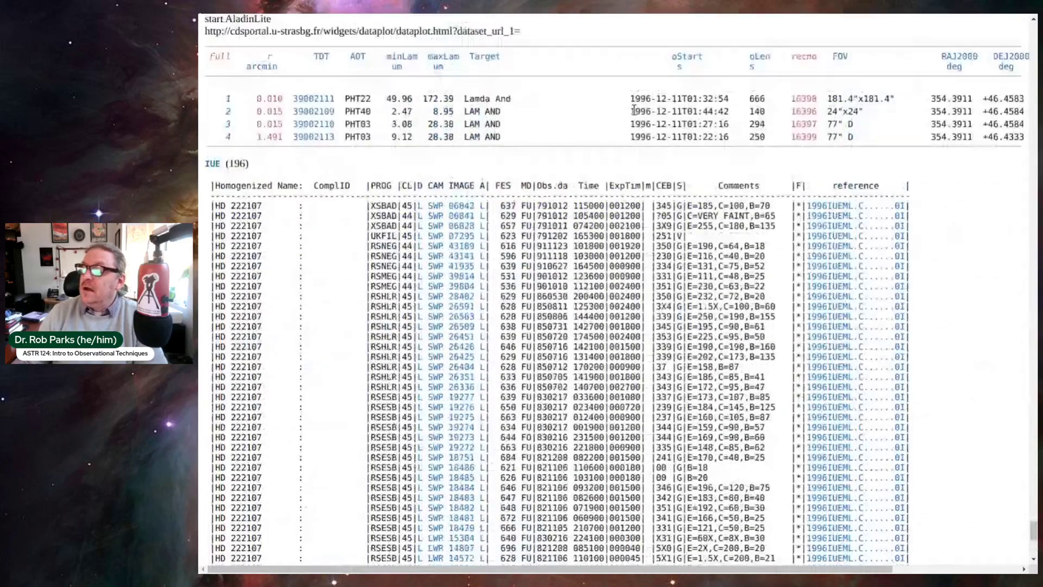
Step: Examine the star's measurement tables for velocities, diameter, distance, rotation, Fe/H, proper motion and spectral type
{"action": "scroll", "coordinate": [287, 82], "scroll_direction": "down", "scroll_amount": 1}
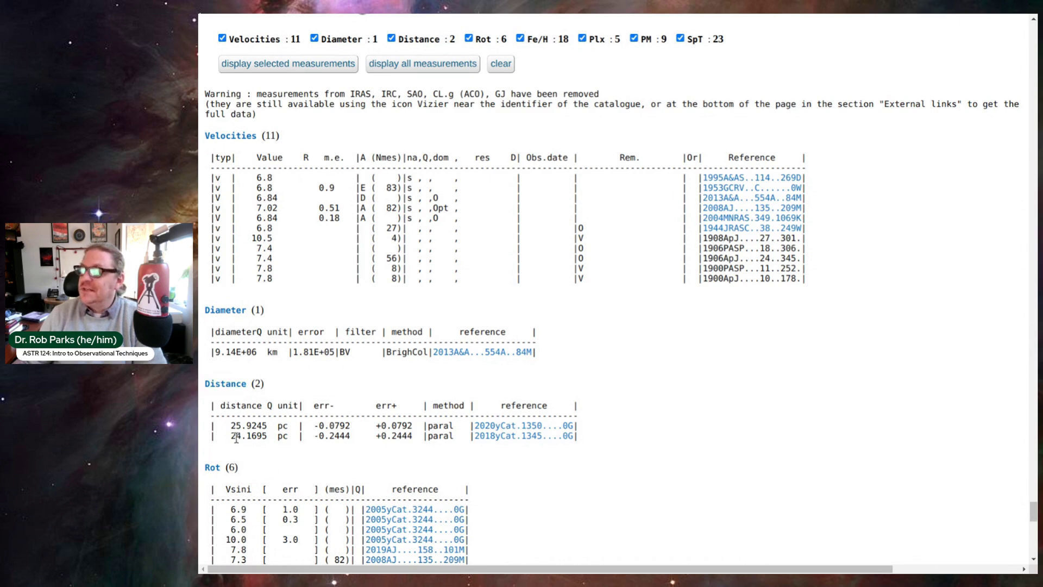
{"action": "scroll", "coordinate": [326, 430], "scroll_direction": "down", "scroll_amount": 5}
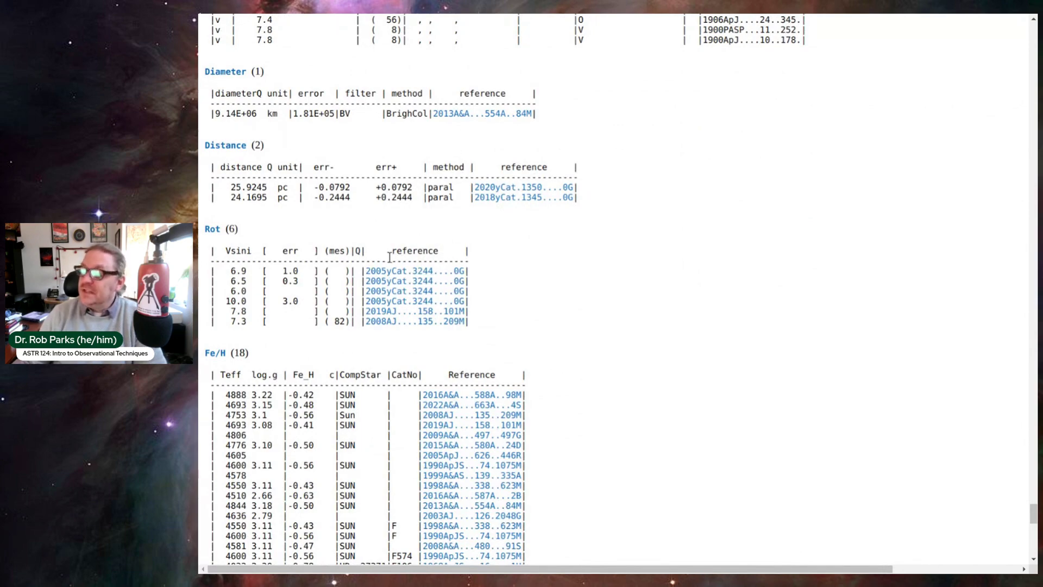
{"action": "scroll", "coordinate": [363, 346], "scroll_direction": "down", "scroll_amount": 2}
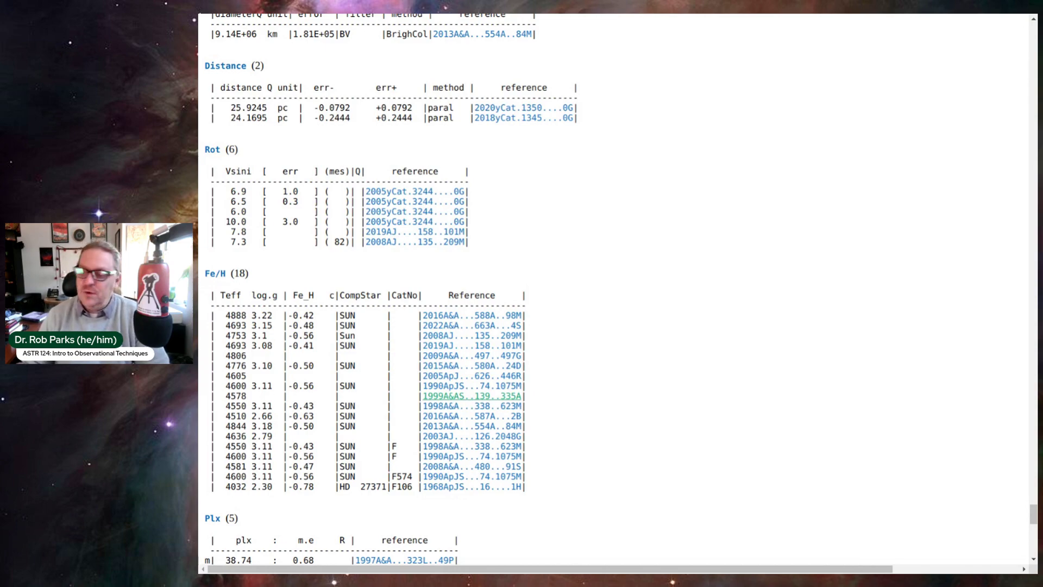
{"action": "scroll", "coordinate": [554, 266], "scroll_direction": "down", "scroll_amount": 2}
{"action": "scroll", "coordinate": [557, 264], "scroll_direction": "down", "scroll_amount": 10}
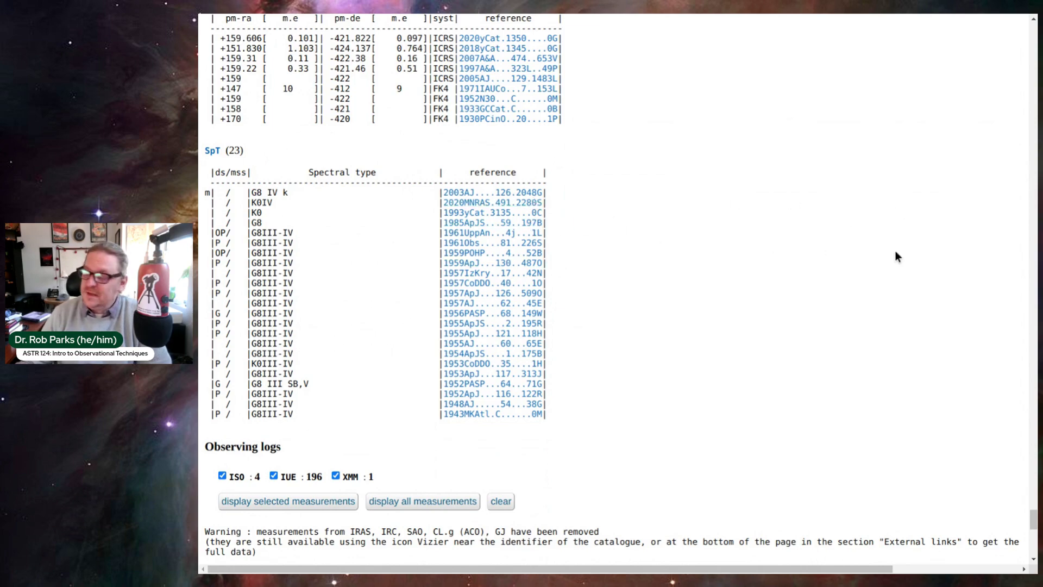
{"action": "scroll", "coordinate": [891, 229], "scroll_direction": "up", "scroll_amount": 20}
{"action": "scroll", "coordinate": [890, 227], "scroll_direction": "up", "scroll_amount": 6}
{"action": "scroll", "coordinate": [887, 224], "scroll_direction": "down", "scroll_amount": 13}
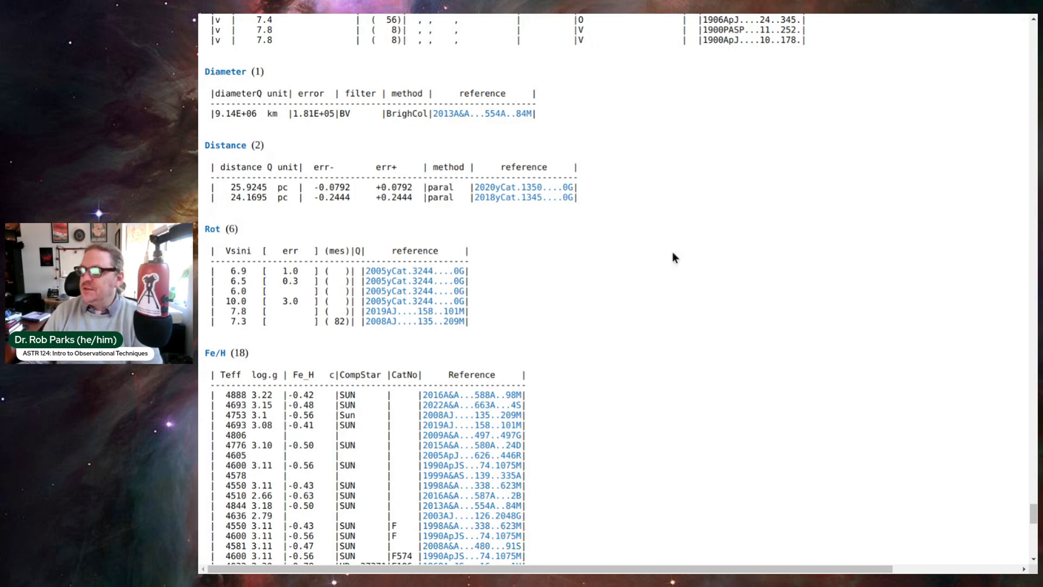
Step: Return from the measurement tables to the Basic data section at the start of the star's page
{"action": "scroll", "coordinate": [682, 204], "scroll_direction": "up", "scroll_amount": 5}
{"action": "scroll", "coordinate": [682, 200], "scroll_direction": "up", "scroll_amount": 20}
{"action": "scroll", "coordinate": [682, 209], "scroll_direction": "up", "scroll_amount": 20}
{"action": "scroll", "coordinate": [679, 209], "scroll_direction": "up", "scroll_amount": 20}
{"action": "scroll", "coordinate": [681, 207], "scroll_direction": "up", "scroll_amount": 20}
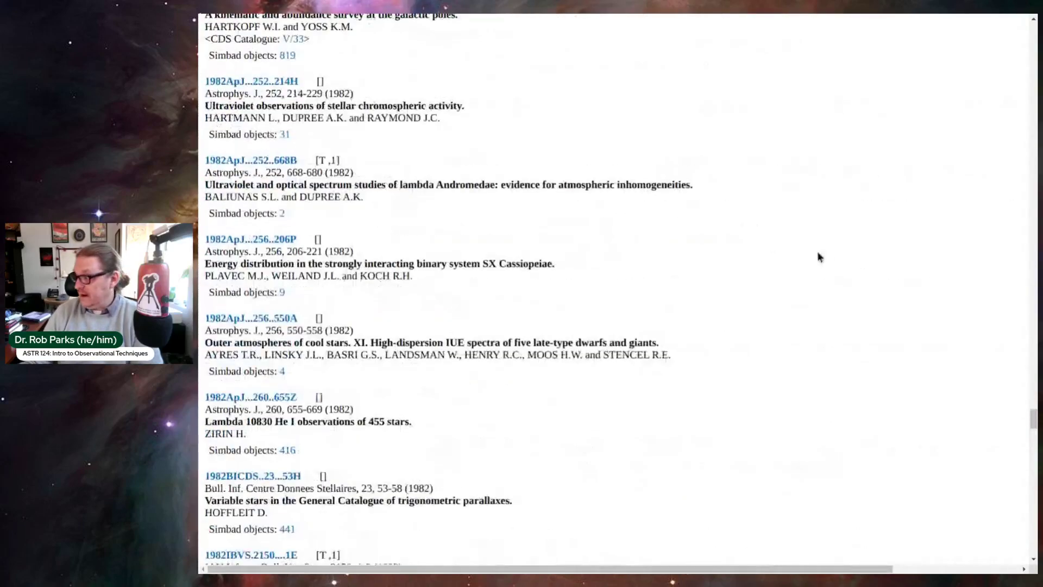
{"action": "left_click_drag", "start_coordinate": [1035, 419], "coordinate": [1035, 24]}
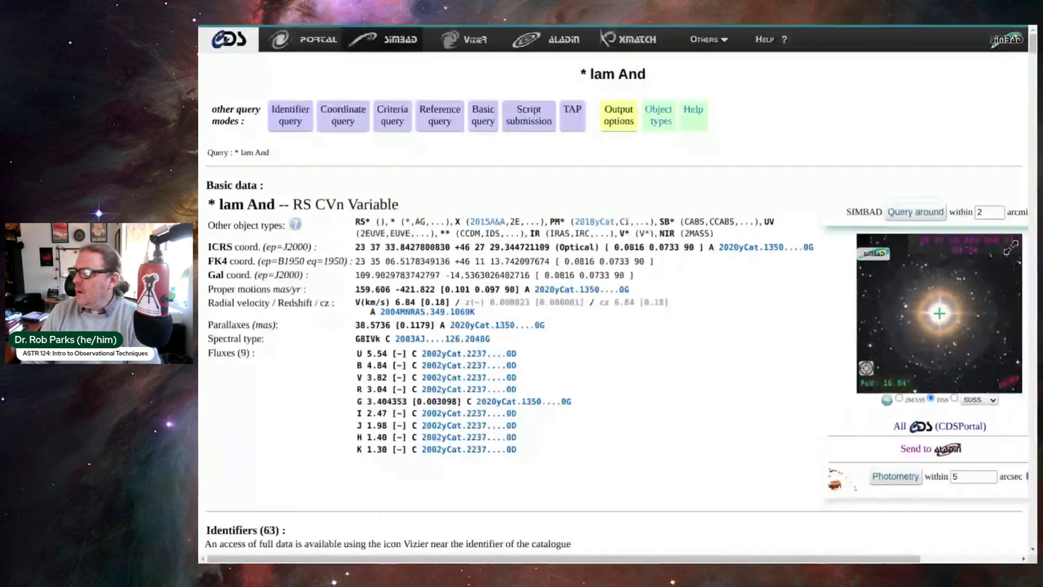
{"action": "key", "text": "super+Up"}
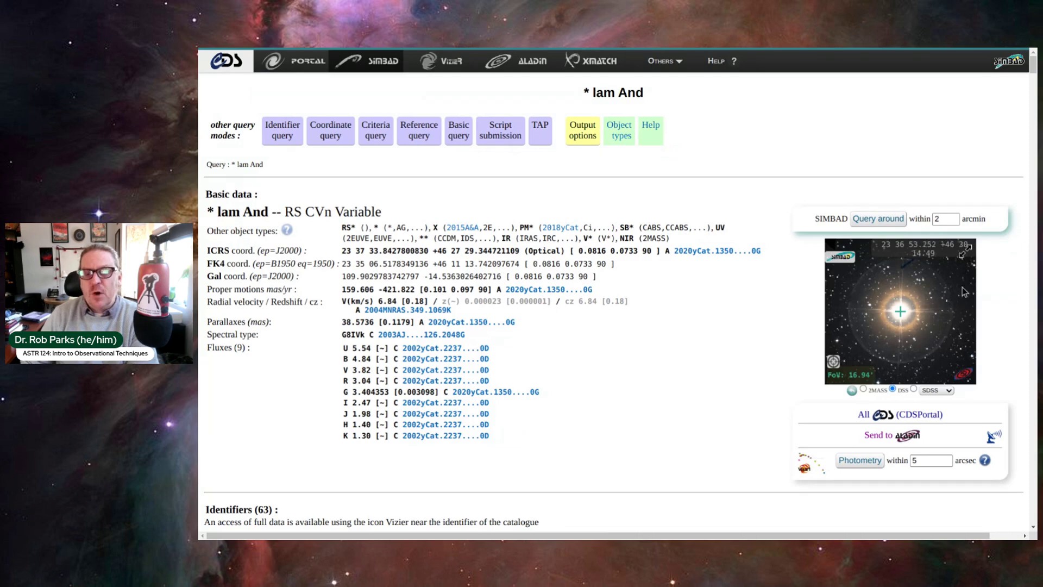
Step: Enlarge the sky image of lam And, overlay the SIMBAD objects and open the record of the marked star TYC 3637-149-1
{"action": "left_click", "coordinate": [968, 252]}
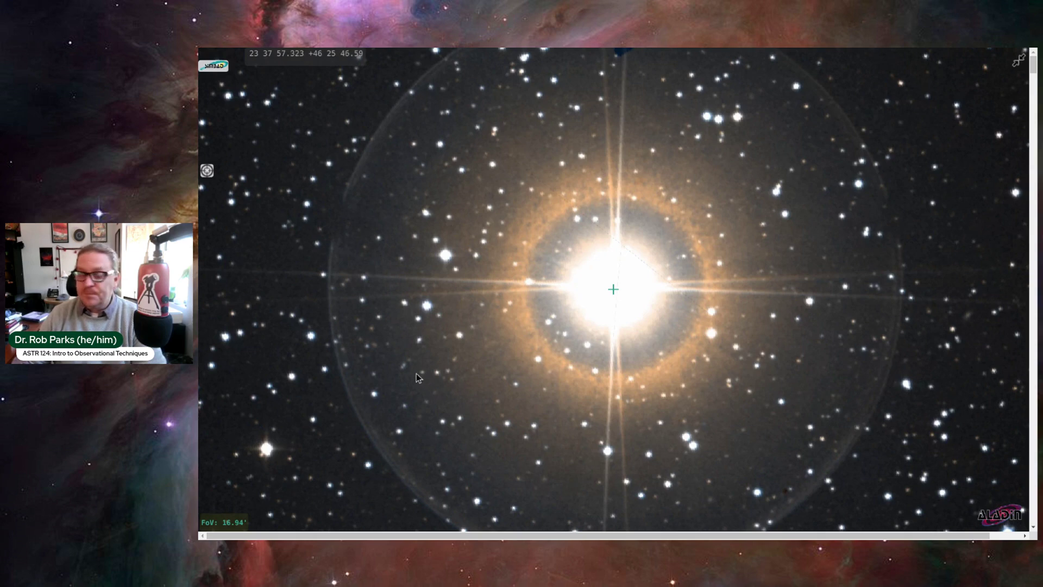
{"action": "left_click", "coordinate": [216, 72]}
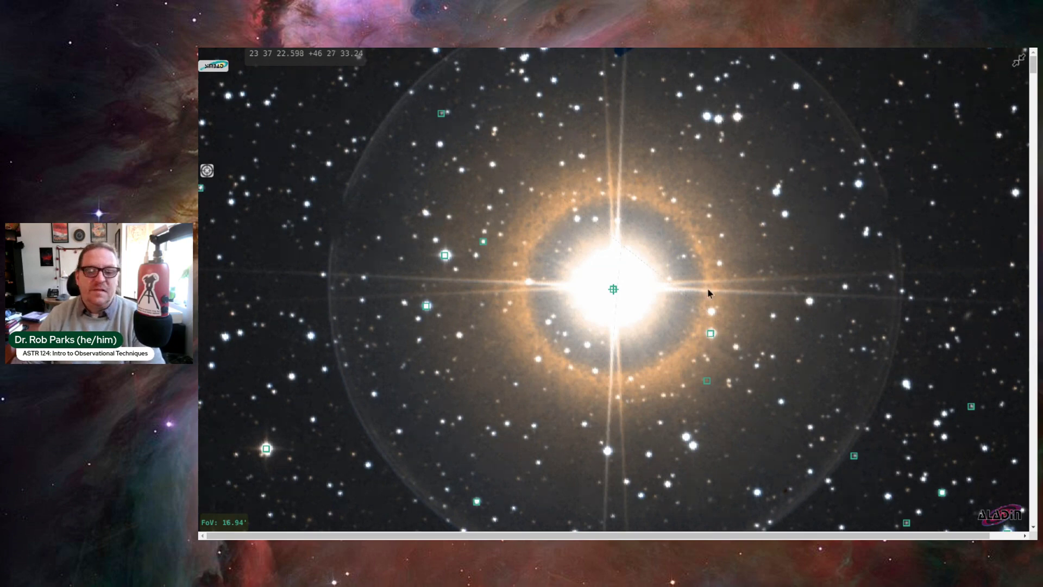
{"action": "left_click", "coordinate": [710, 334]}
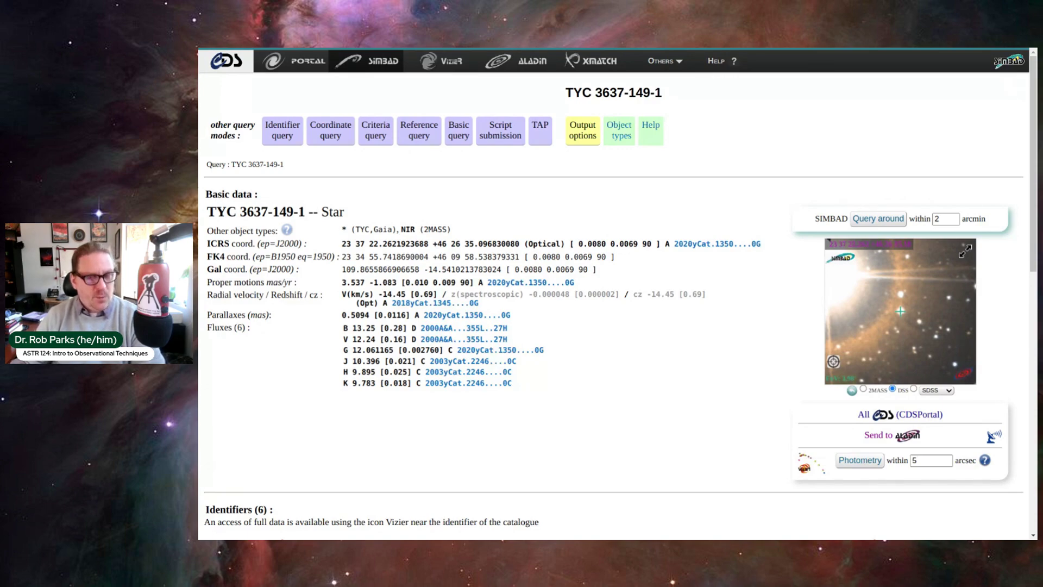
Step: Return to the enlarged lam And image, dismiss the star label and set the field of view to about 26 arcminutes
{"action": "left_click", "coordinate": [965, 249]}
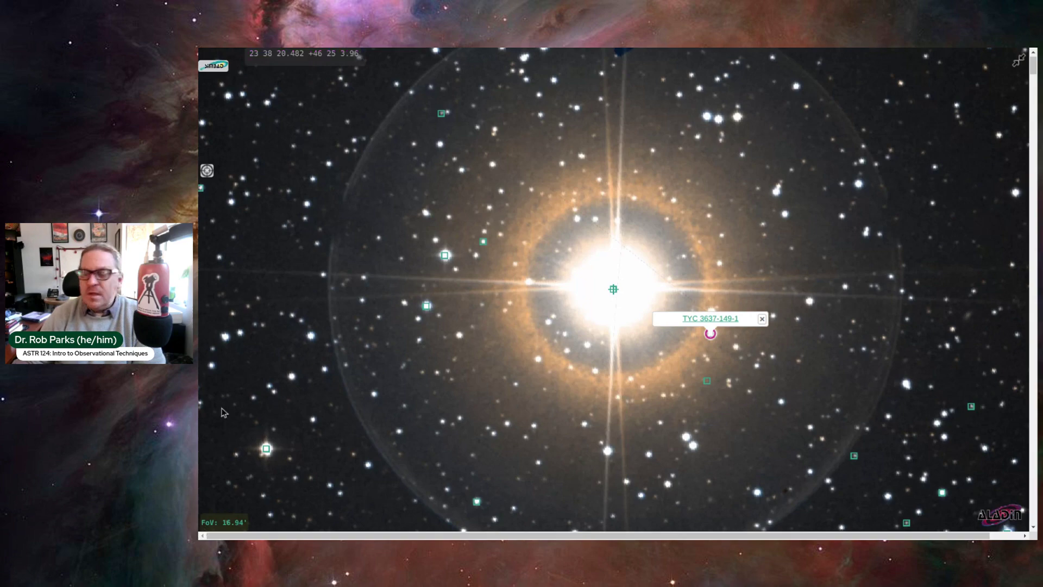
{"action": "scroll", "coordinate": [414, 241], "scroll_direction": "down", "scroll_amount": 2}
{"action": "scroll", "coordinate": [414, 241], "scroll_direction": "down", "scroll_amount": 5}
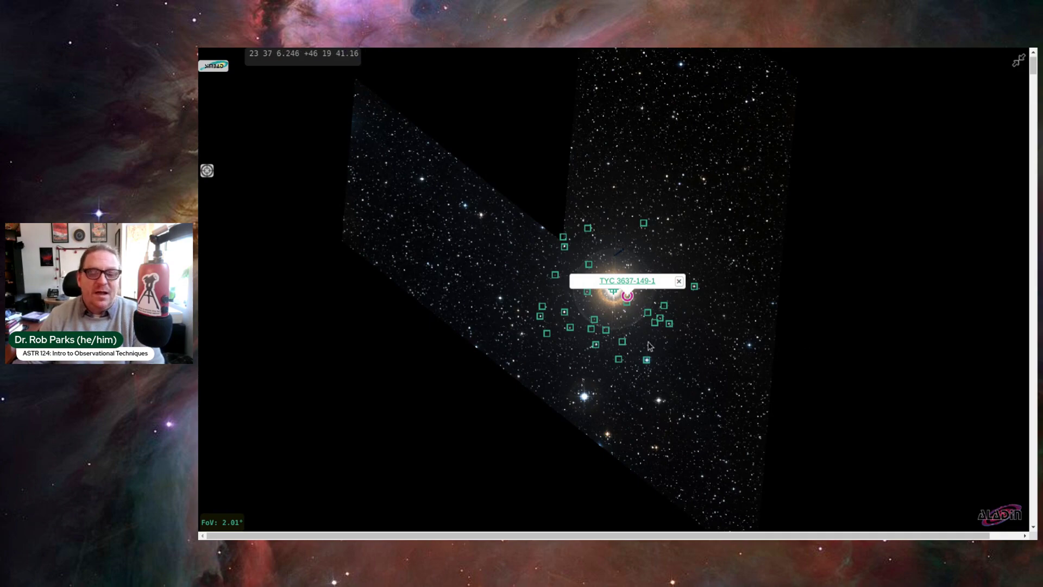
{"action": "left_click", "coordinate": [692, 324]}
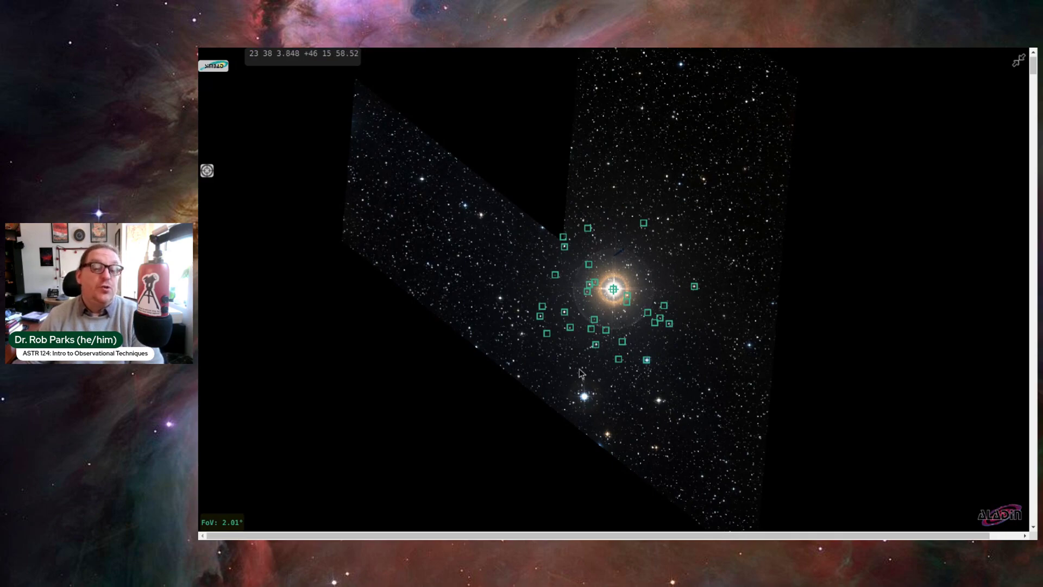
{"action": "scroll", "coordinate": [594, 369], "scroll_direction": "up", "scroll_amount": 3}
{"action": "scroll", "coordinate": [592, 368], "scroll_direction": "up", "scroll_amount": 5}
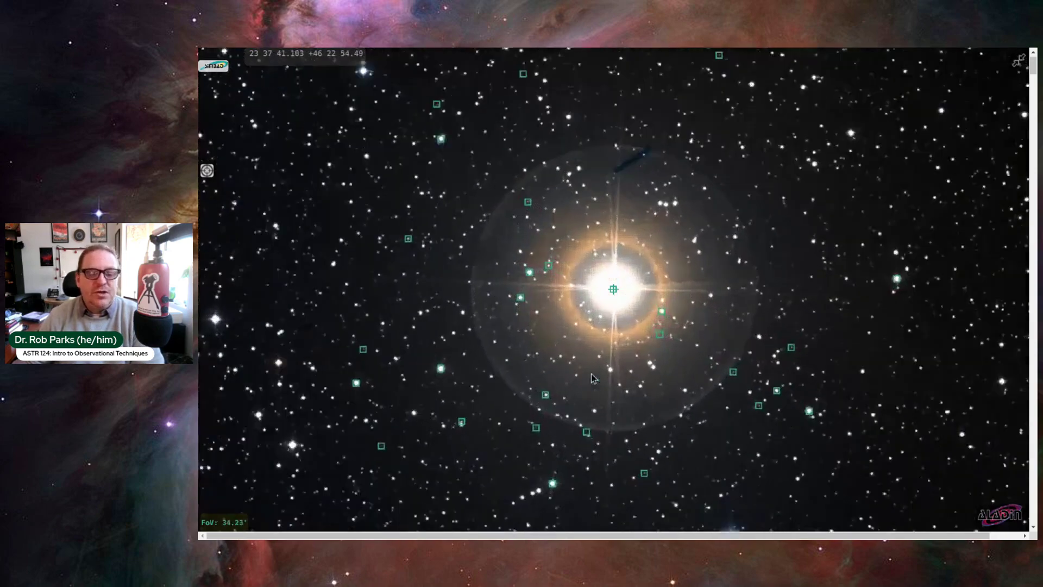
{"action": "scroll", "coordinate": [586, 389], "scroll_direction": "down", "scroll_amount": 1}
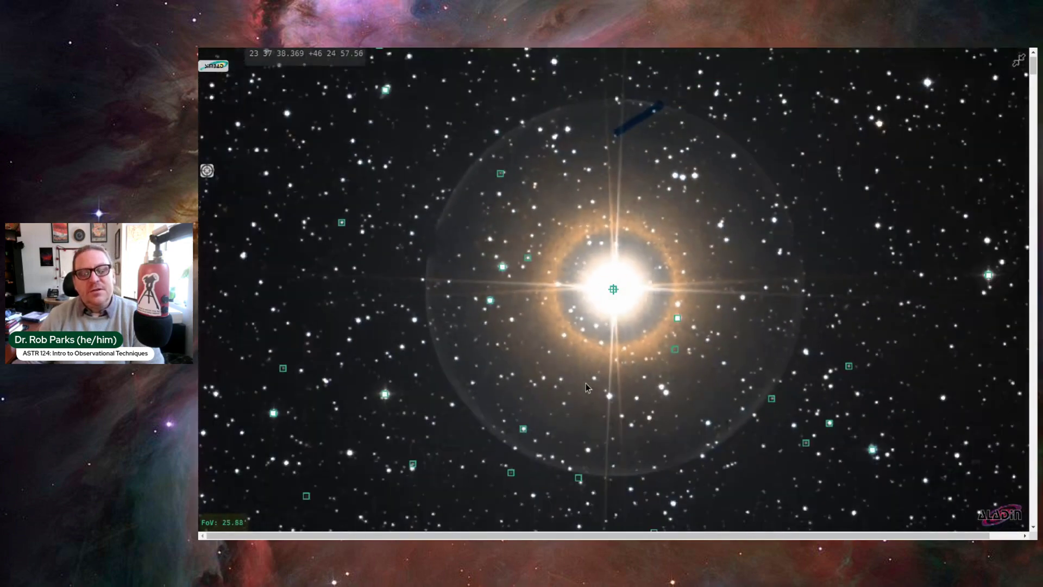
{"action": "scroll", "coordinate": [586, 389], "scroll_direction": "up", "scroll_amount": 3}
{"action": "scroll", "coordinate": [586, 389], "scroll_direction": "down", "scroll_amount": 2}
{"action": "scroll", "coordinate": [585, 389], "scroll_direction": "down", "scroll_amount": 2}
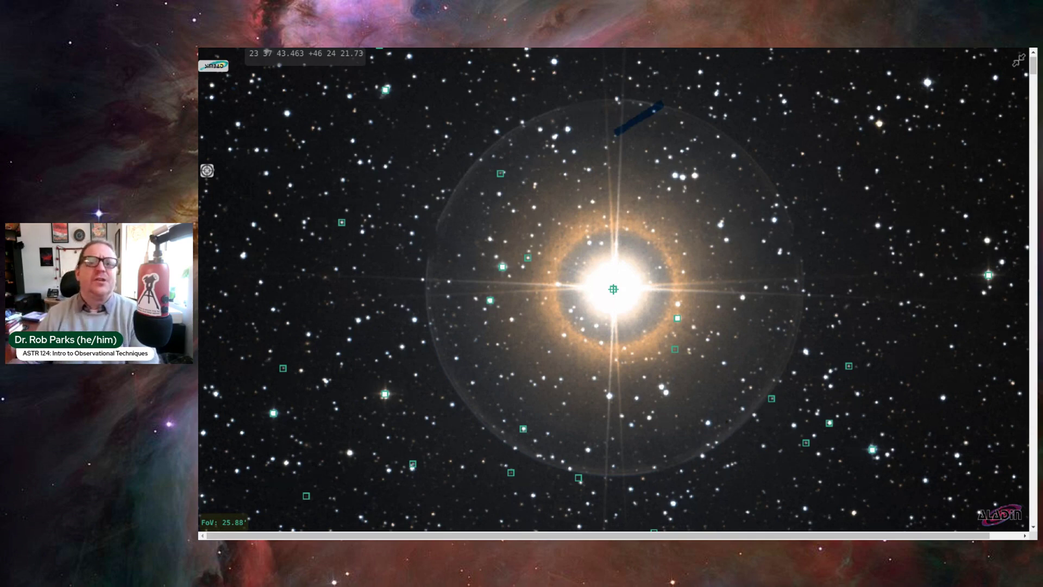
Step: Run a SIMBAD basic query for "hl aur" in place of lam And
{"action": "key", "text": "ctrl+Tab"}
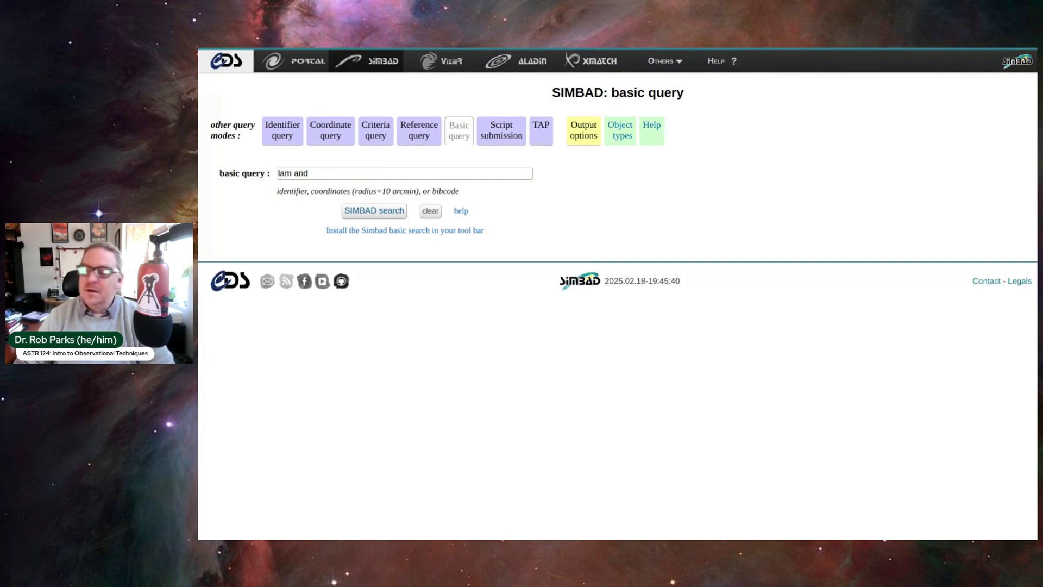
{"action": "left_click_drag", "start_coordinate": [336, 173], "coordinate": [242, 158]}
{"action": "type", "text": "hl aur"}
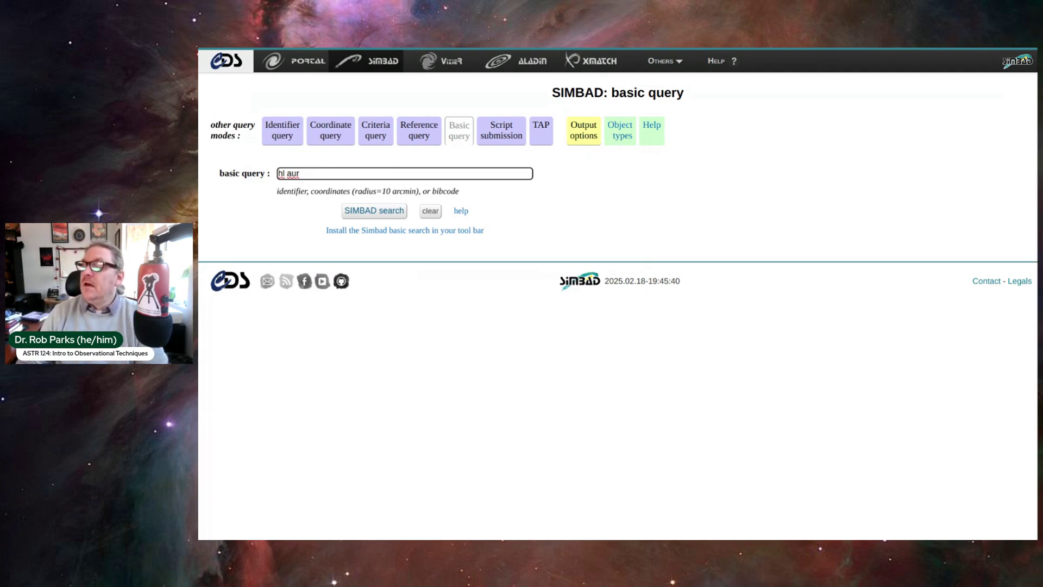
{"action": "left_click", "coordinate": [343, 178]}
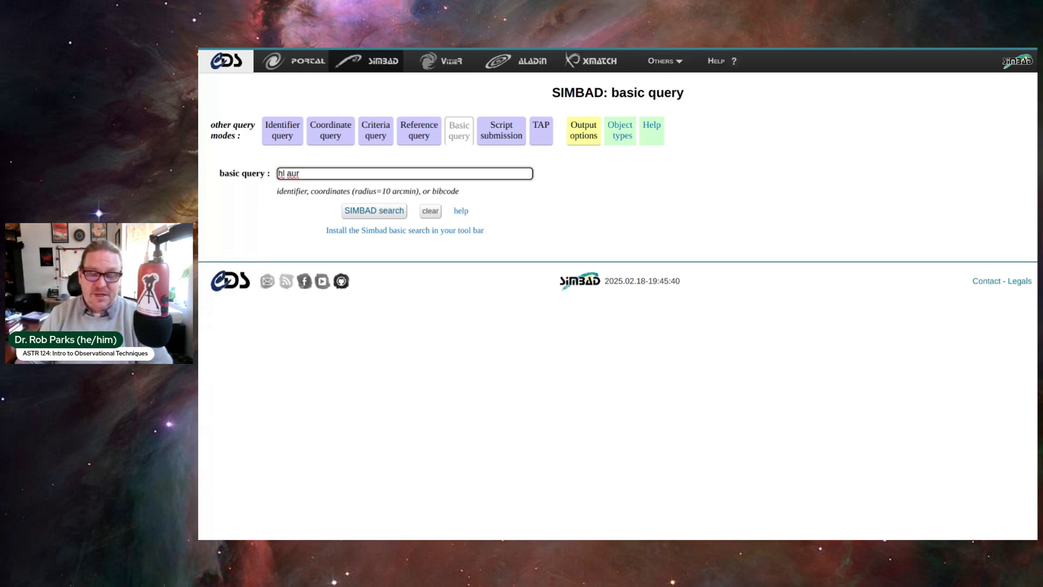
{"action": "left_click", "coordinate": [357, 212]}
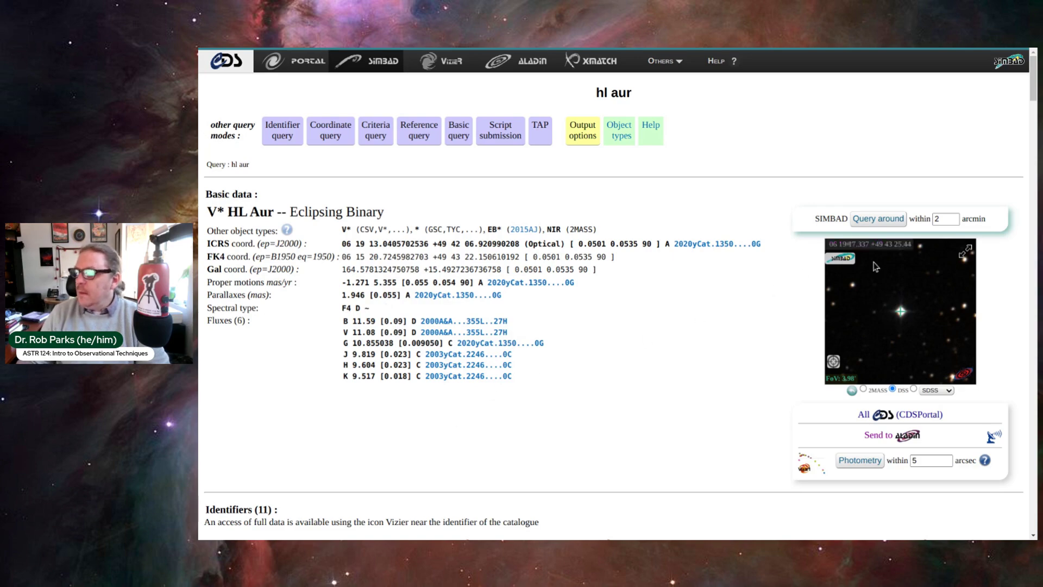
Step: Enlarge the sky image of HL Aur, widen its field of view to about 25 arcminutes and overlay the SIMBAD objects
{"action": "left_click", "coordinate": [967, 249]}
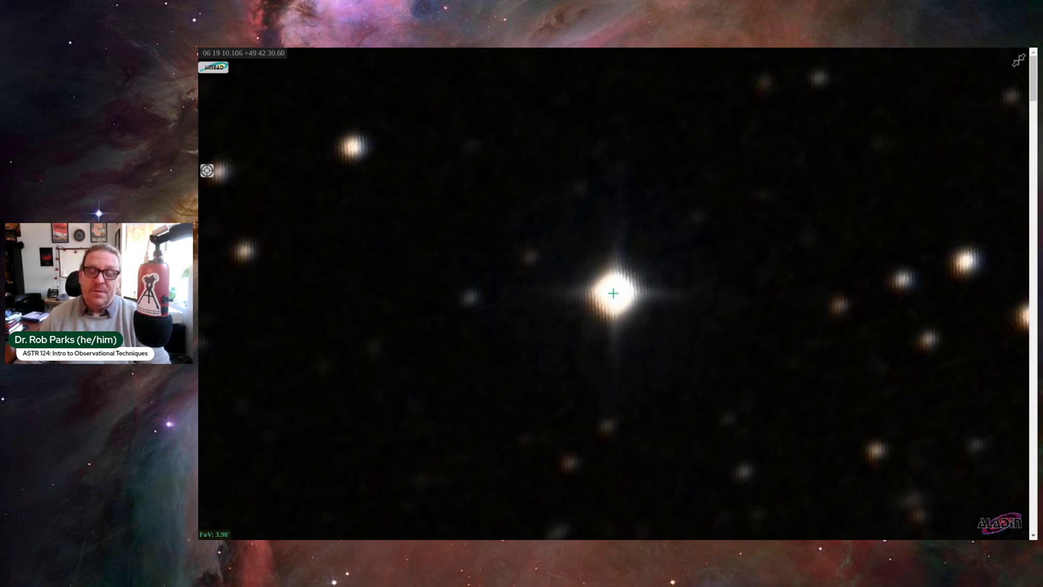
{"action": "scroll", "coordinate": [710, 191], "scroll_direction": "down", "scroll_amount": 5}
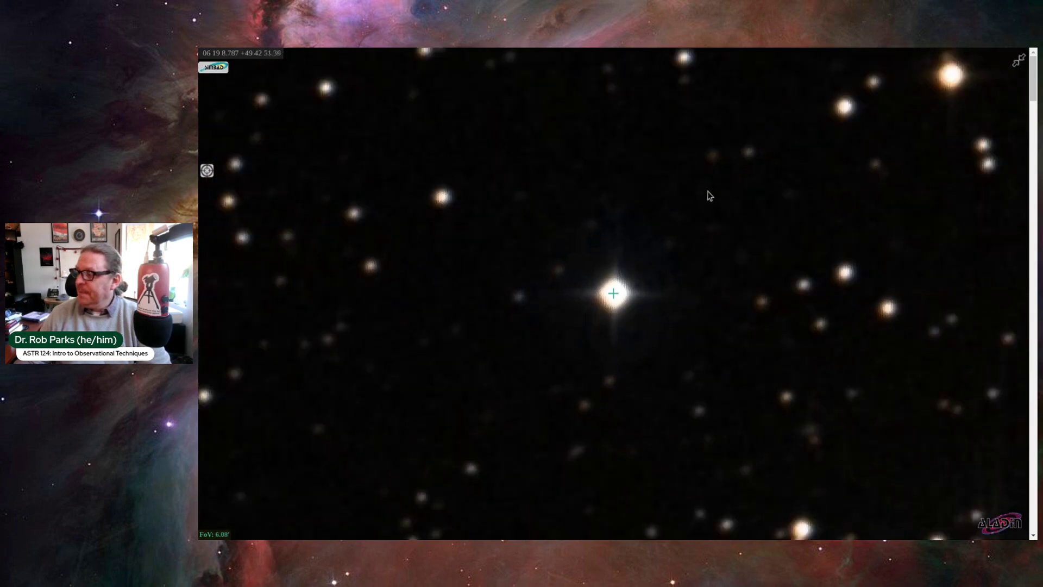
{"action": "scroll", "coordinate": [710, 190], "scroll_direction": "down", "scroll_amount": 5}
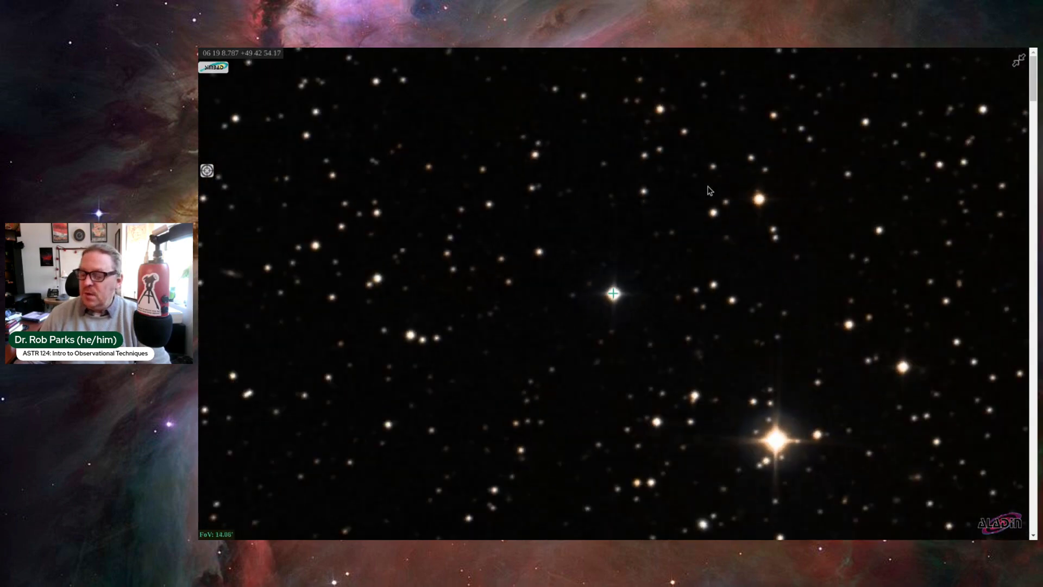
{"action": "scroll", "coordinate": [709, 190], "scroll_direction": "down", "scroll_amount": 1}
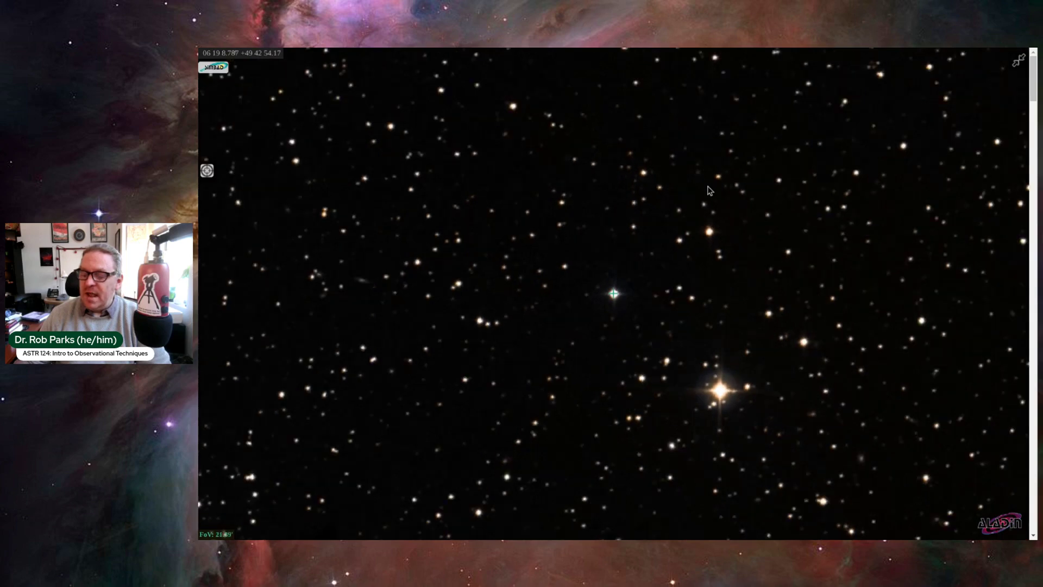
{"action": "scroll", "coordinate": [710, 190], "scroll_direction": "down", "scroll_amount": 1}
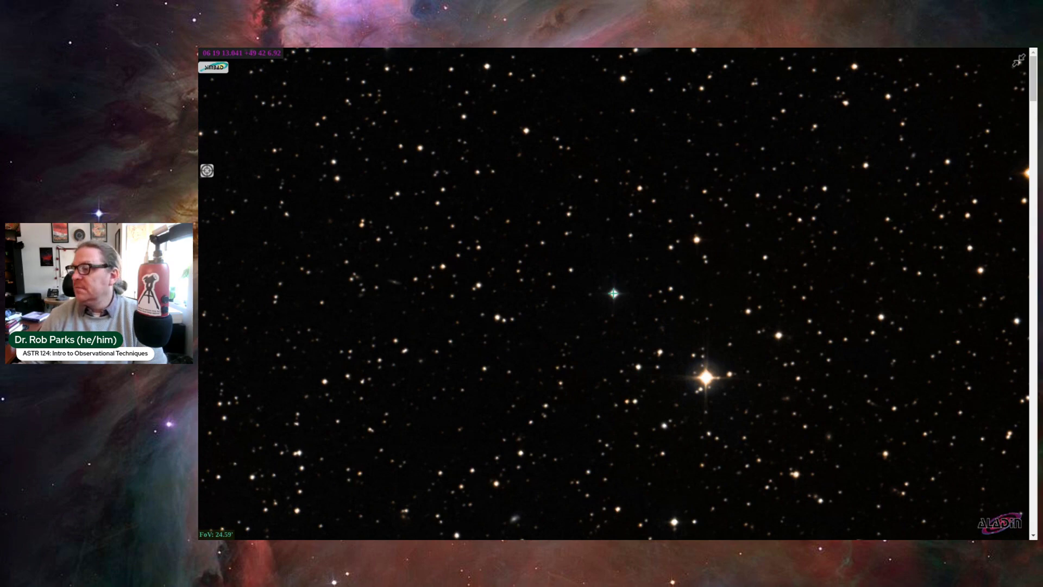
{"action": "left_click", "coordinate": [214, 67]}
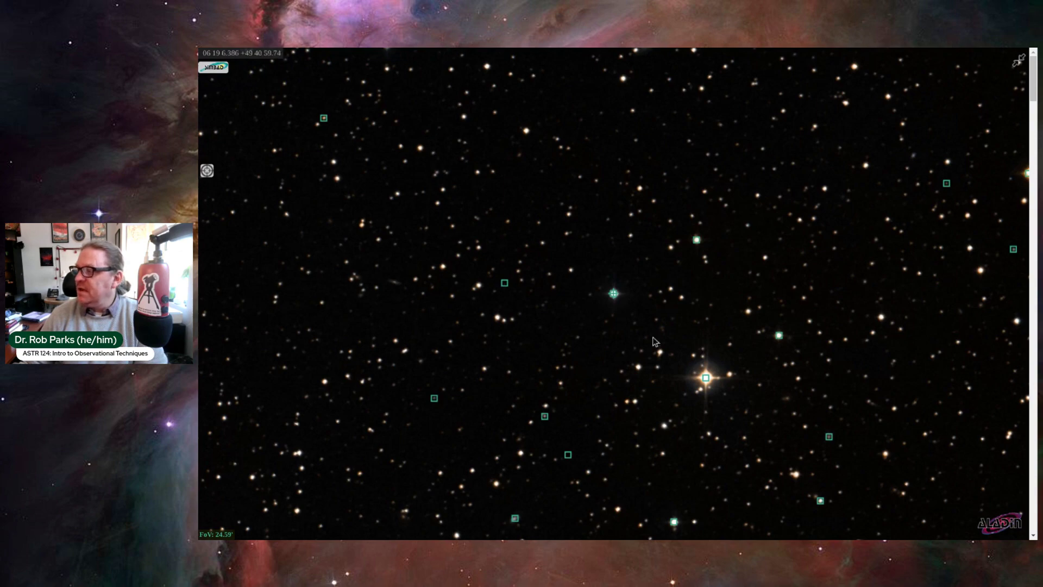
Step: Identify the brightest marked star southwest of HL Aur and the two fainter marked stars near it
{"action": "left_click", "coordinate": [707, 376]}
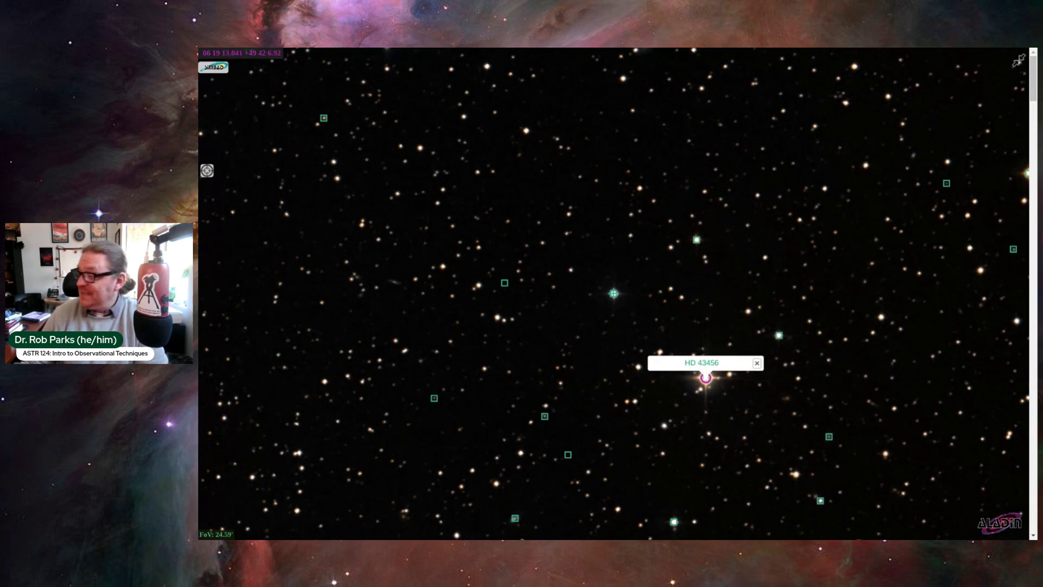
{"action": "left_click", "coordinate": [695, 240]}
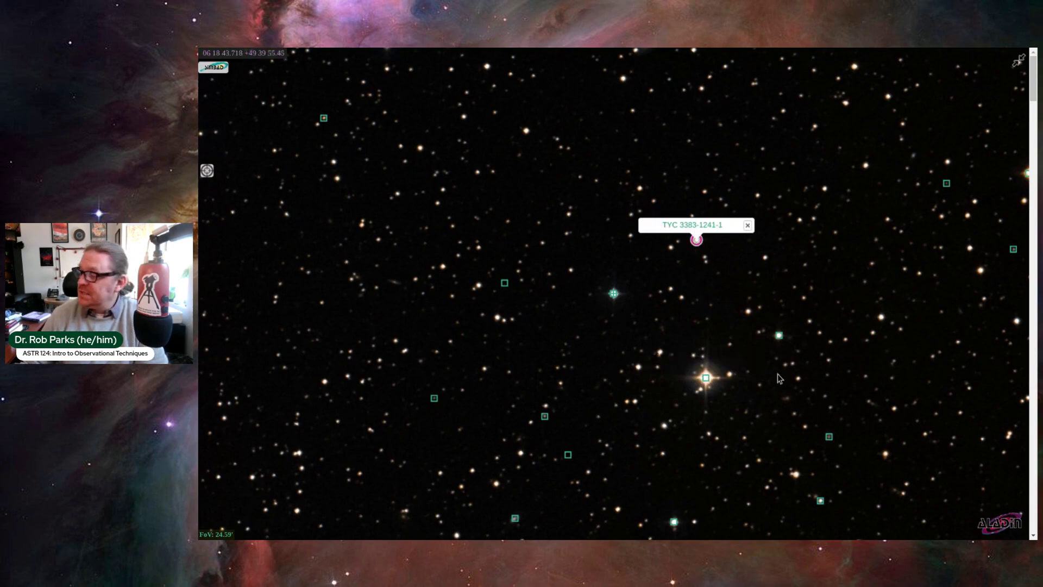
{"action": "left_click", "coordinate": [780, 340]}
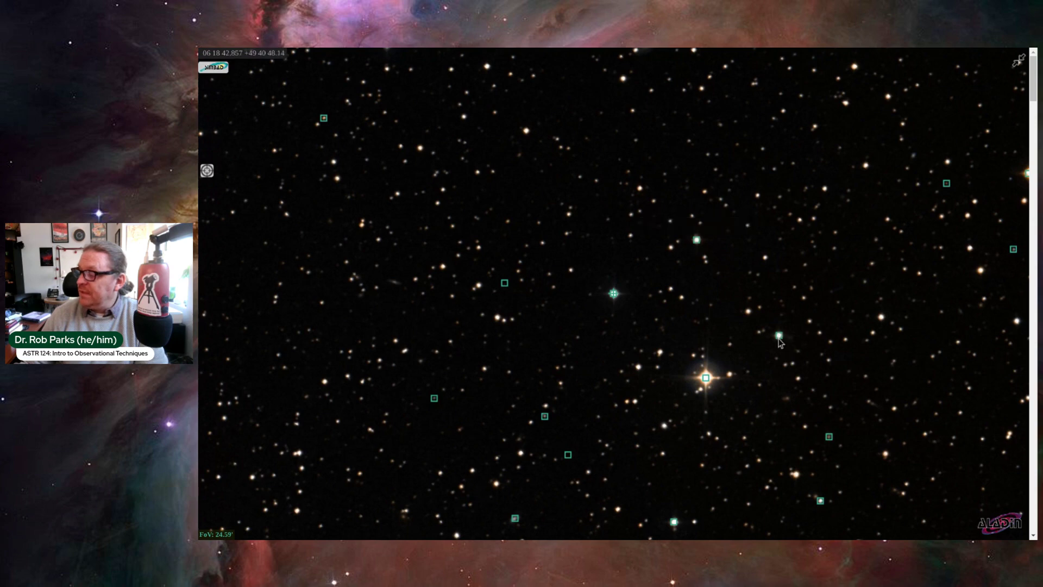
{"action": "left_click", "coordinate": [779, 337]}
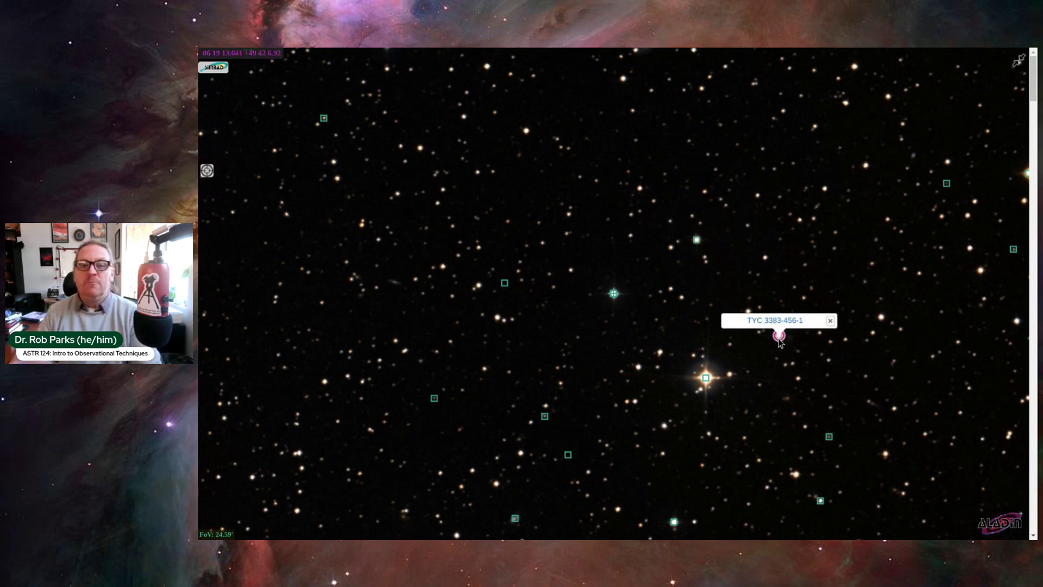
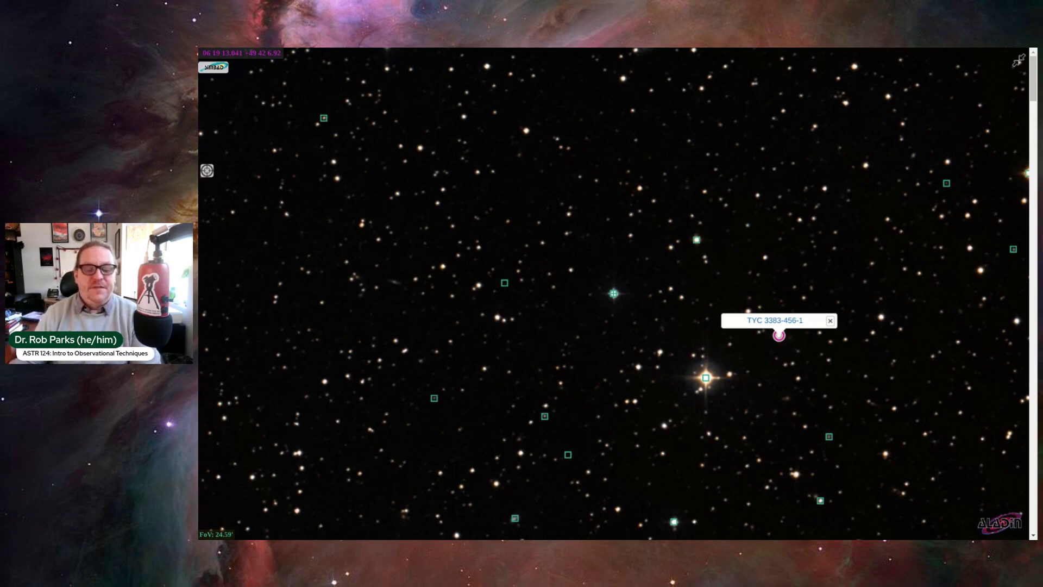
Step: Switch to JS9 and open the local image file "hlaur-1169v (1).fit"
{"action": "key", "text": "Right"}
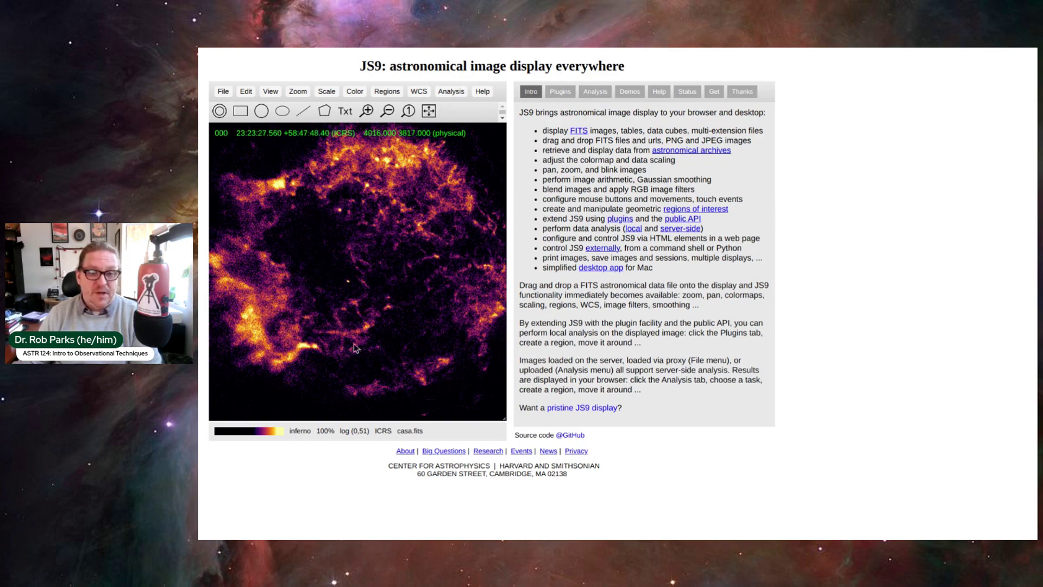
{"action": "left_click", "coordinate": [225, 93]}
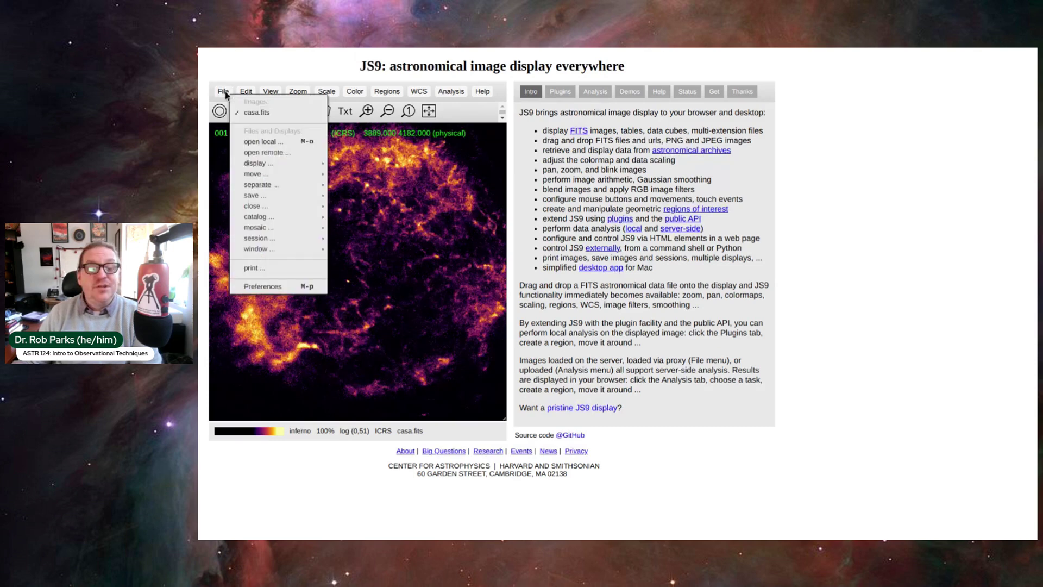
{"action": "mouse_move", "coordinate": [289, 171]}
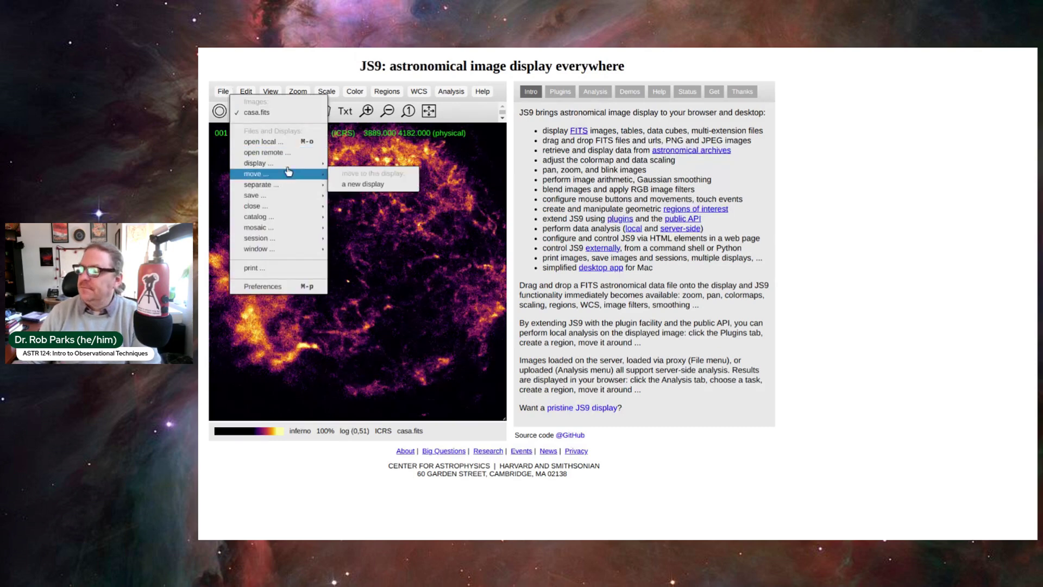
{"action": "left_click", "coordinate": [264, 142]}
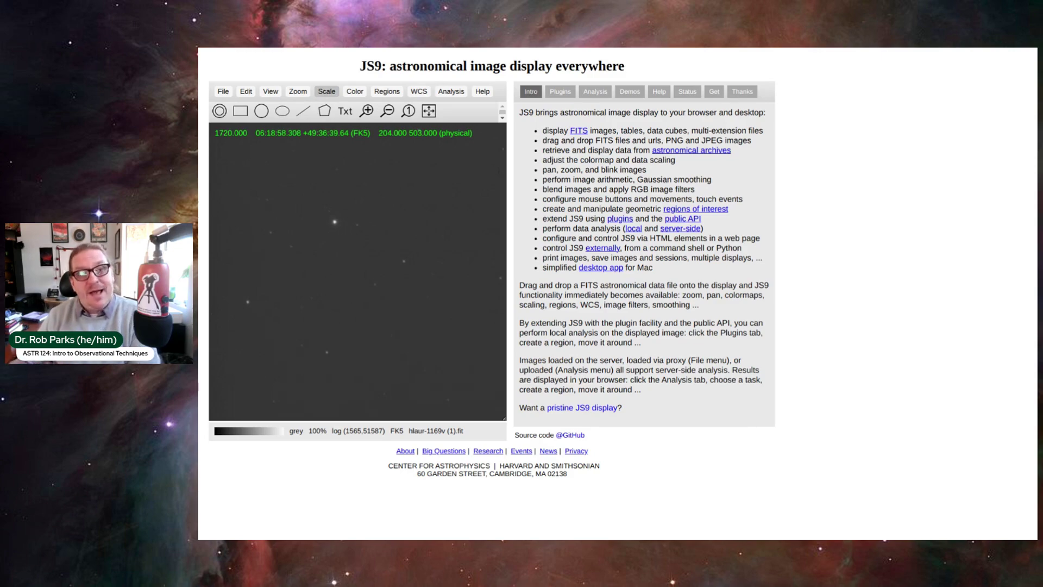
Step: Check the scaling options for the HL Aur image and open its Scale Controls
{"action": "left_click", "coordinate": [324, 91]}
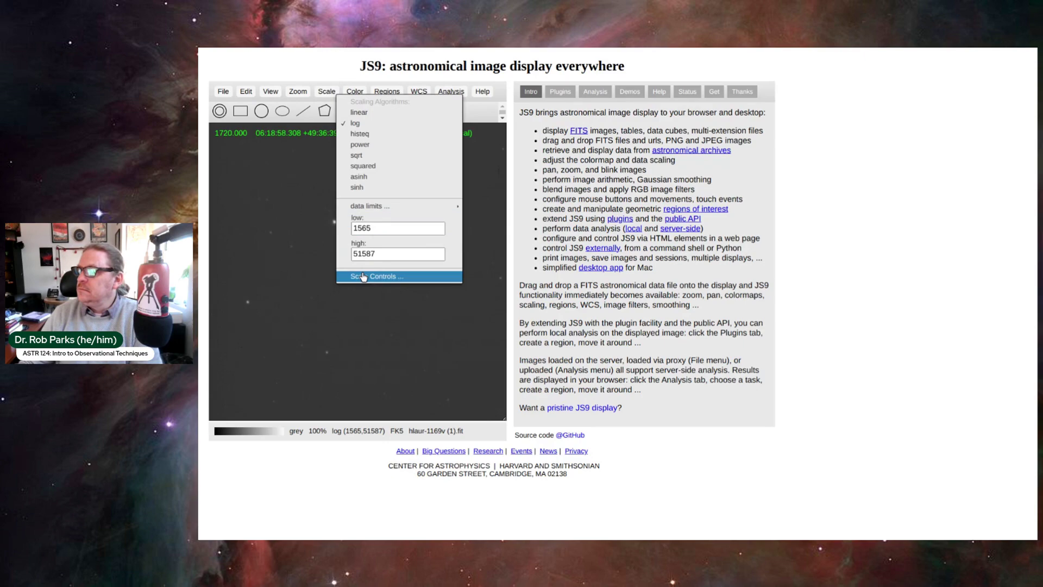
{"action": "left_click", "coordinate": [330, 92]}
{"action": "left_click", "coordinate": [329, 93]}
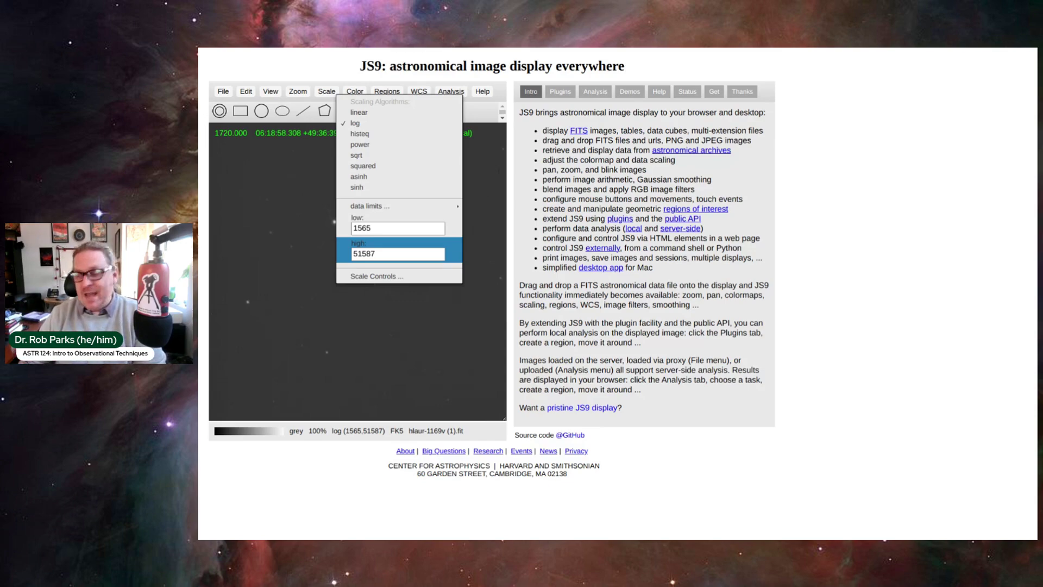
{"action": "mouse_move", "coordinate": [383, 207]}
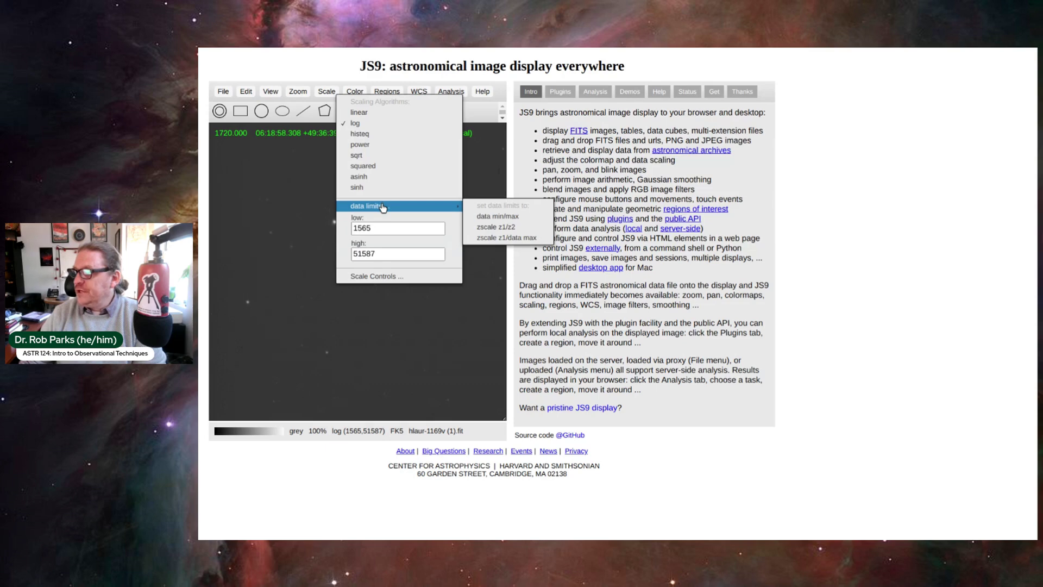
{"action": "left_click", "coordinate": [376, 278]}
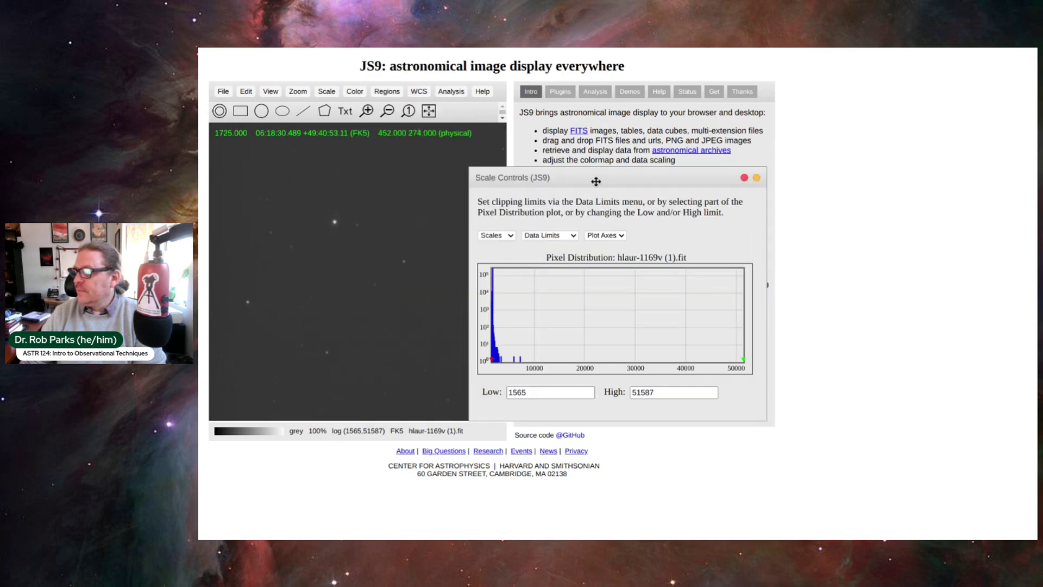
Step: Move the Scale Controls clear of the HL Aur image and clip its pixel distribution to about 1560–2275 near the peak
{"action": "left_click_drag", "start_coordinate": [592, 186], "coordinate": [546, 93]}
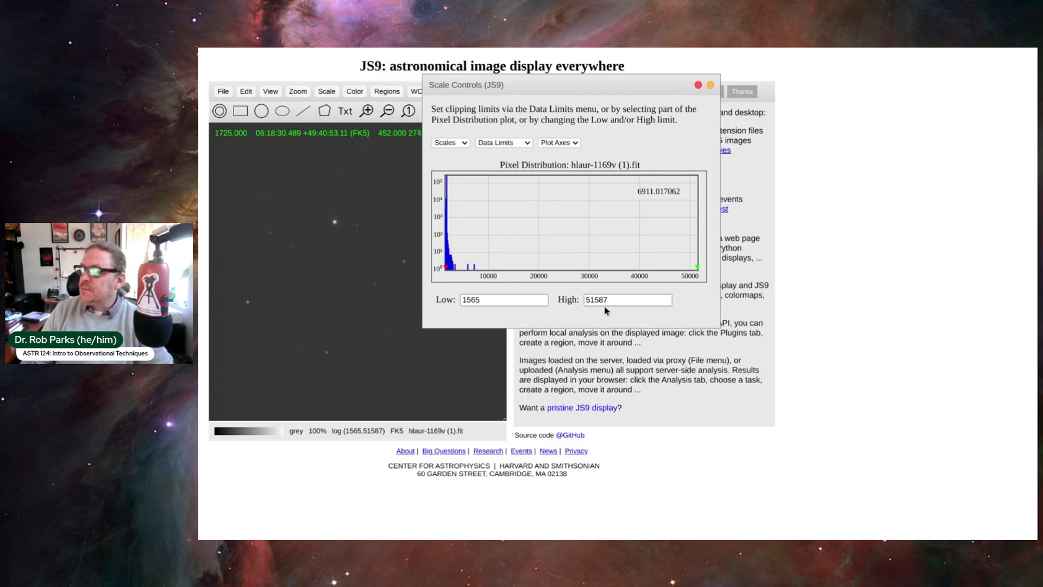
{"action": "left_click_drag", "start_coordinate": [542, 84], "coordinate": [635, 74]}
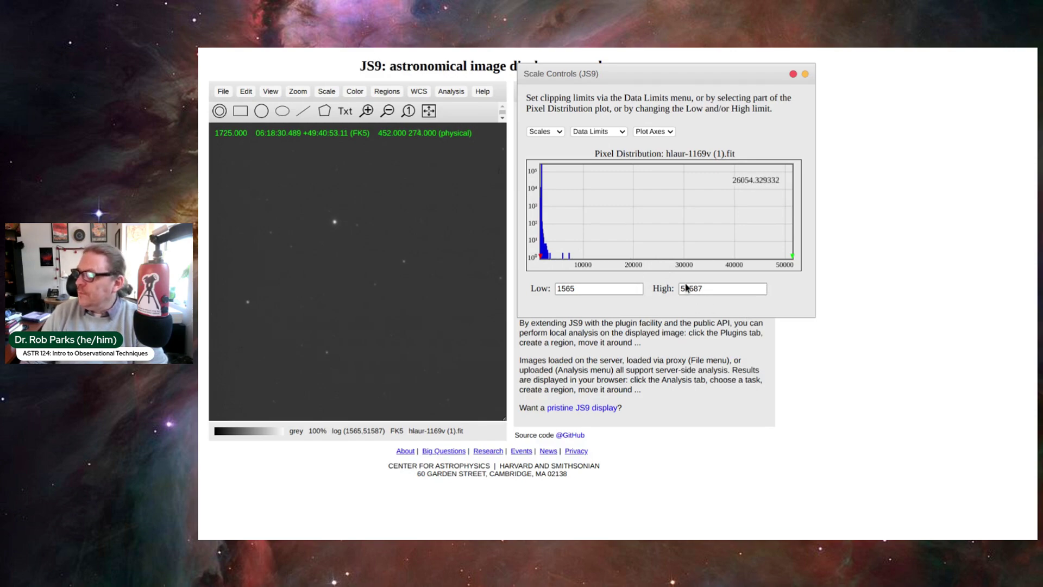
{"action": "left_click_drag", "start_coordinate": [710, 290], "coordinate": [675, 286]}
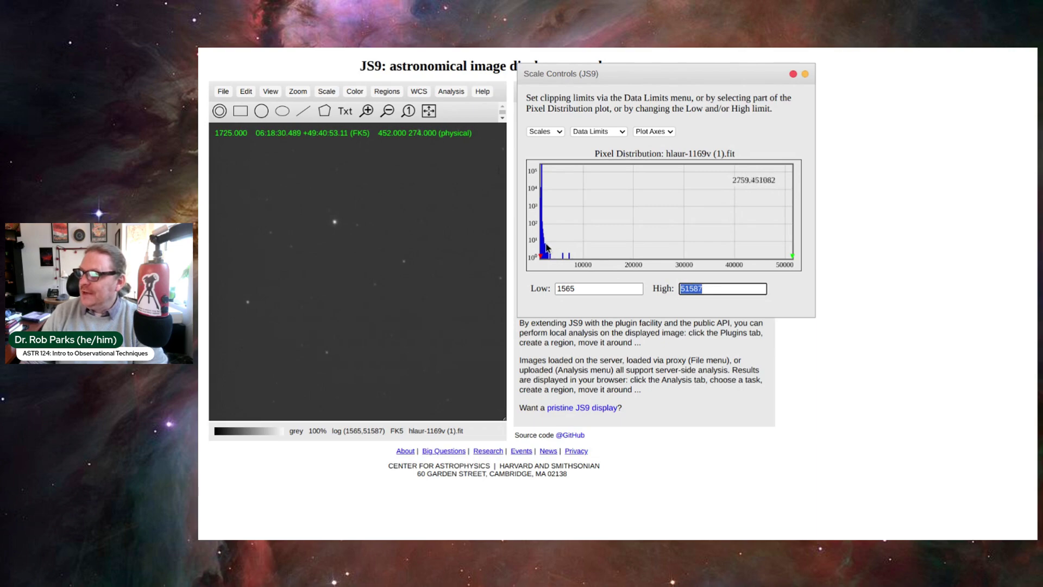
{"action": "left_click_drag", "start_coordinate": [544, 246], "coordinate": [551, 251]}
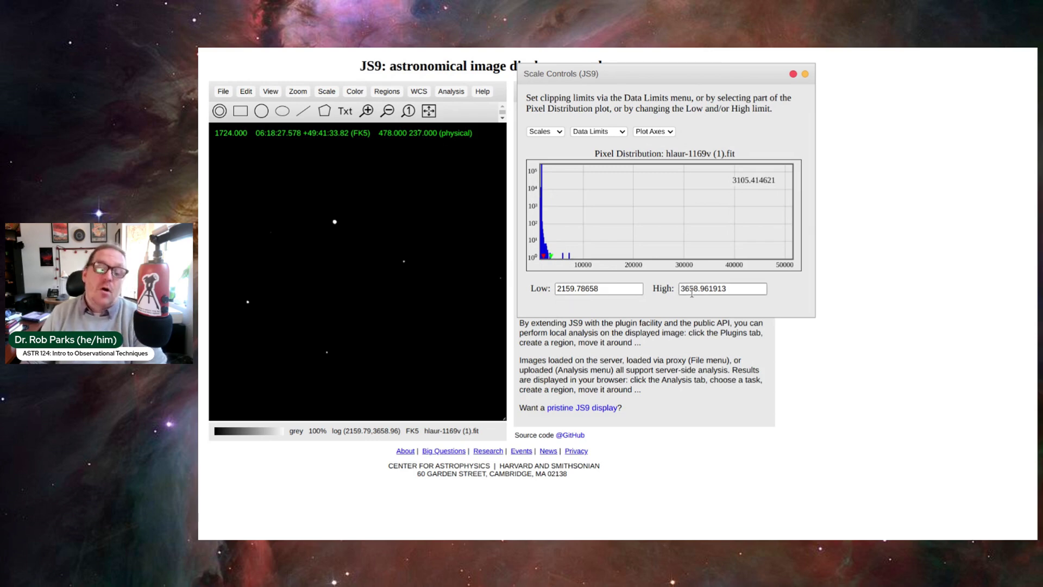
Step: Try high clipping limits of 3000 and 5000 for the HL Aur image, and settle on 6000
{"action": "left_click_drag", "start_coordinate": [736, 288], "coordinate": [678, 285]}
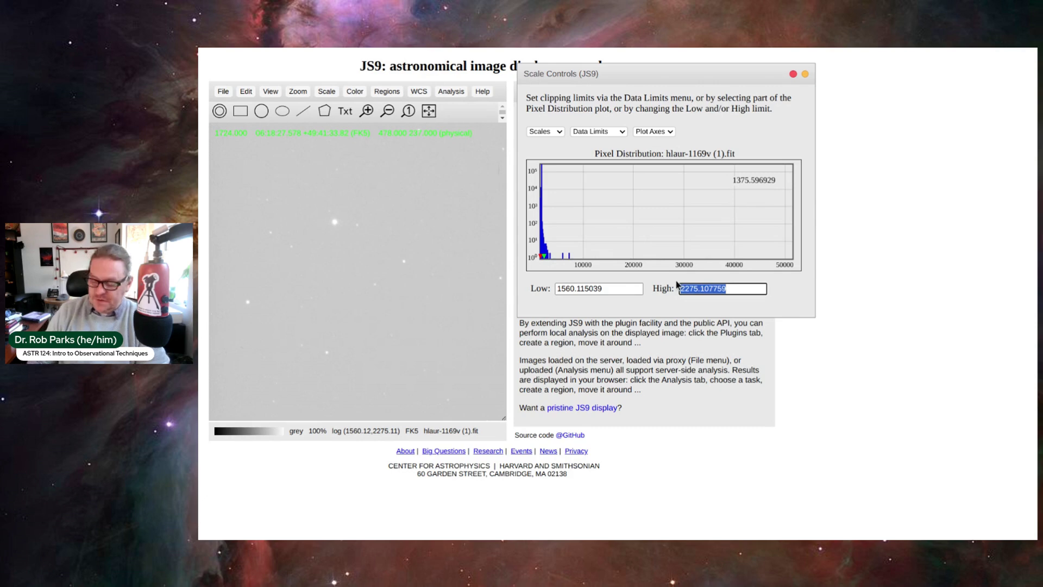
{"action": "type", "text": "3000"}
{"action": "key", "text": "Return"}
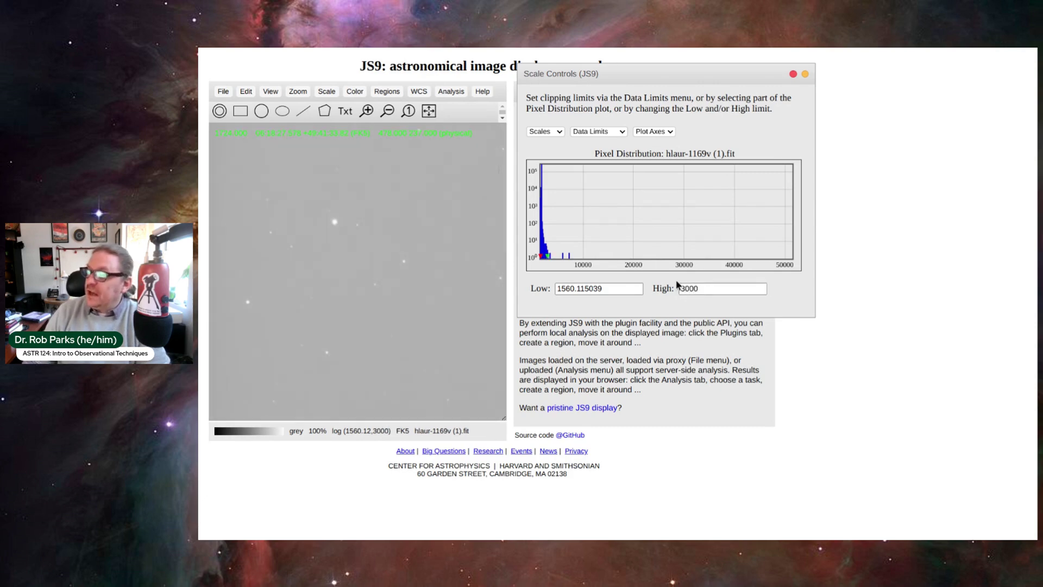
{"action": "left_click_drag", "start_coordinate": [698, 290], "coordinate": [659, 286]}
{"action": "type", "text": "5000"}
{"action": "key", "text": "Return"}
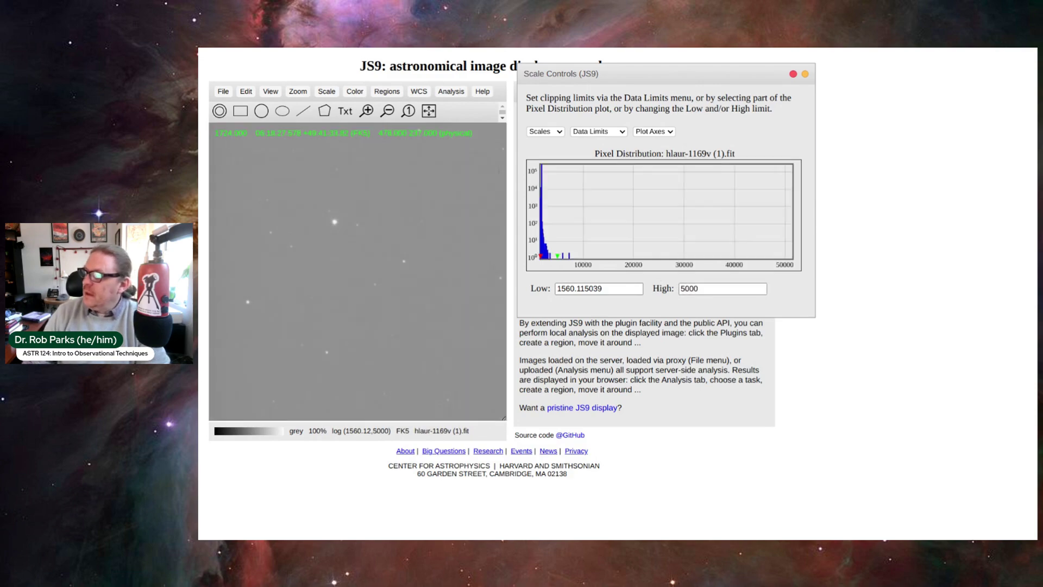
{"action": "double_click", "coordinate": [708, 290]}
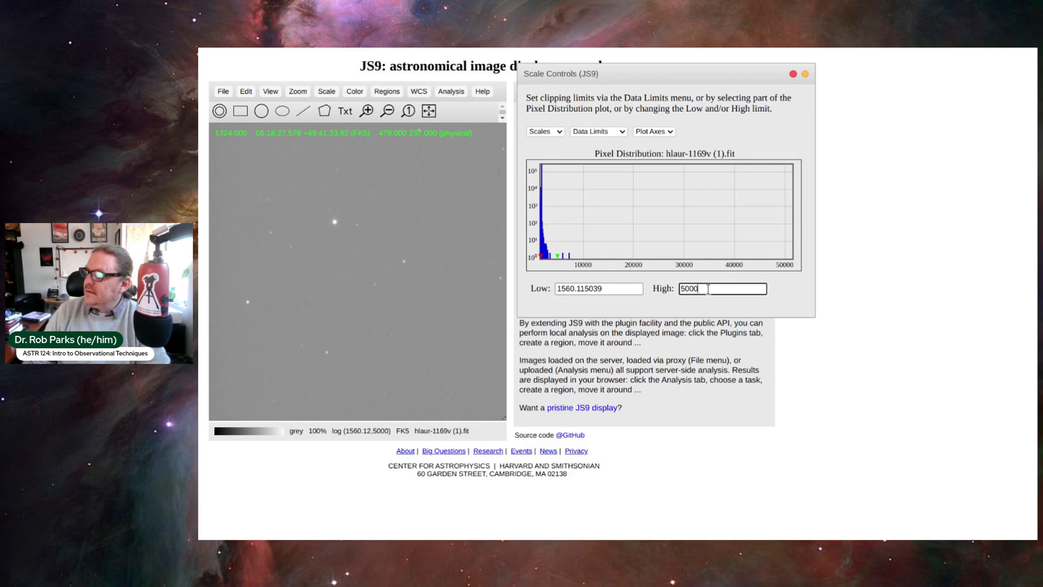
{"action": "type", "text": "6000"}
{"action": "key", "text": "Return"}
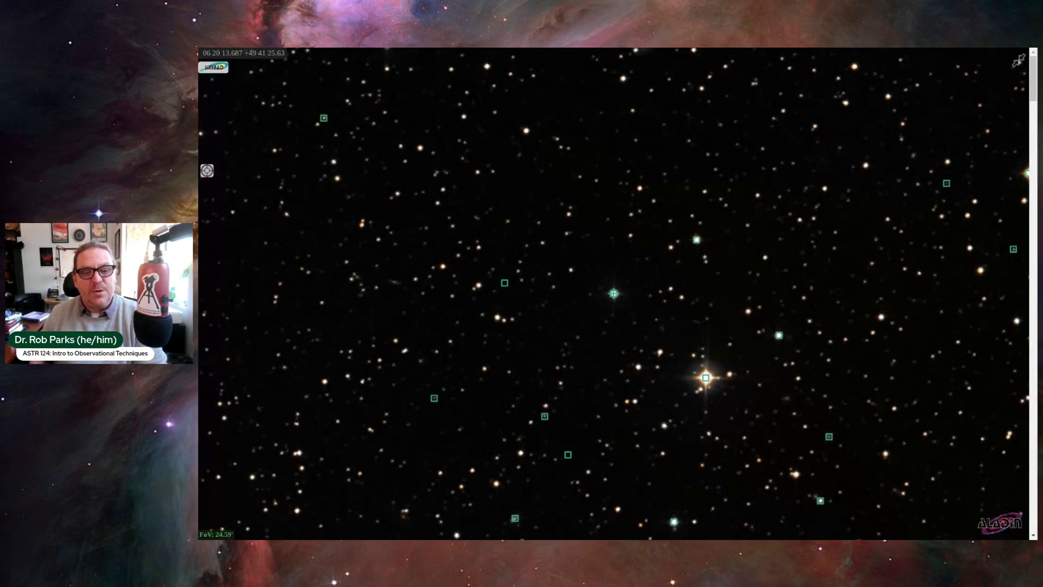
Step: Switch to the HL Aur sky view, examine the surrounding stars and narrow its field of view to about 16 arcminutes
{"action": "mouse_move", "coordinate": [582, 307]}
{"action": "left_mouse_down"}
{"action": "mouse_move", "coordinate": [601, 301]}
{"action": "mouse_move", "coordinate": [593, 304]}
{"action": "left_mouse_up"}
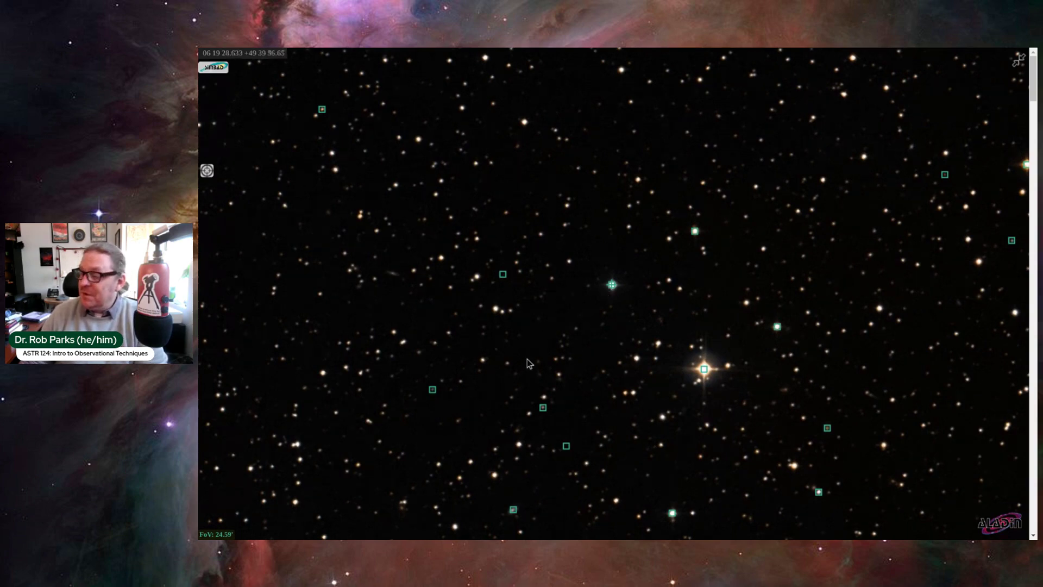
{"action": "left_click_drag", "start_coordinate": [528, 360], "coordinate": [410, 457]}
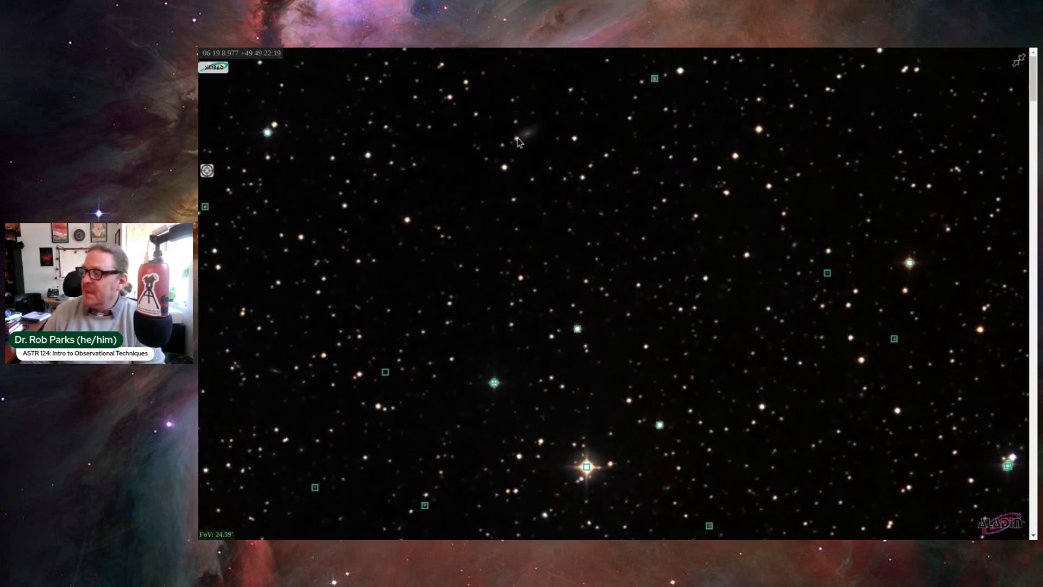
{"action": "left_click_drag", "start_coordinate": [429, 441], "coordinate": [547, 339]}
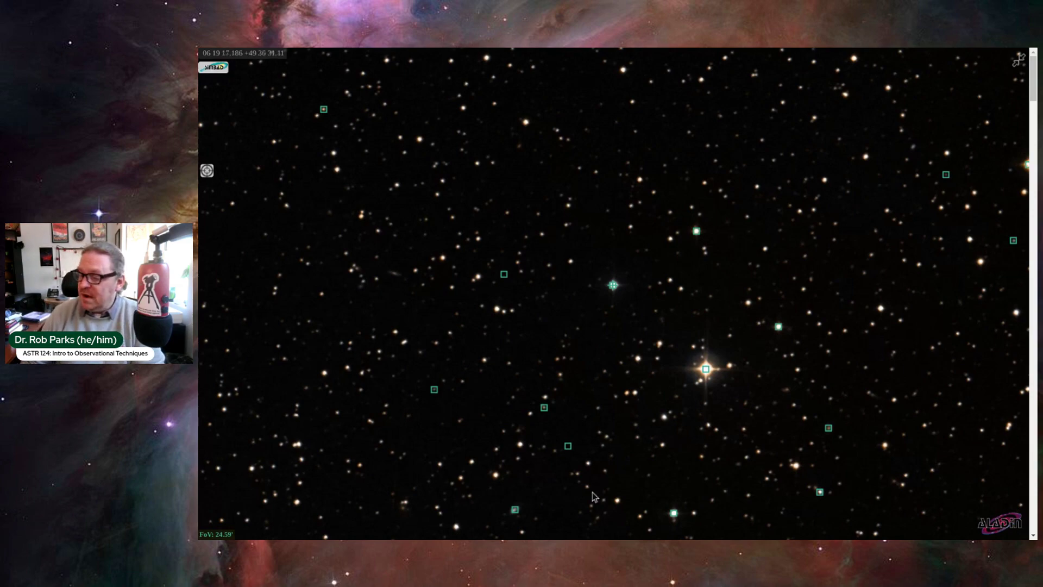
{"action": "scroll", "coordinate": [565, 345], "scroll_direction": "up", "scroll_amount": 3}
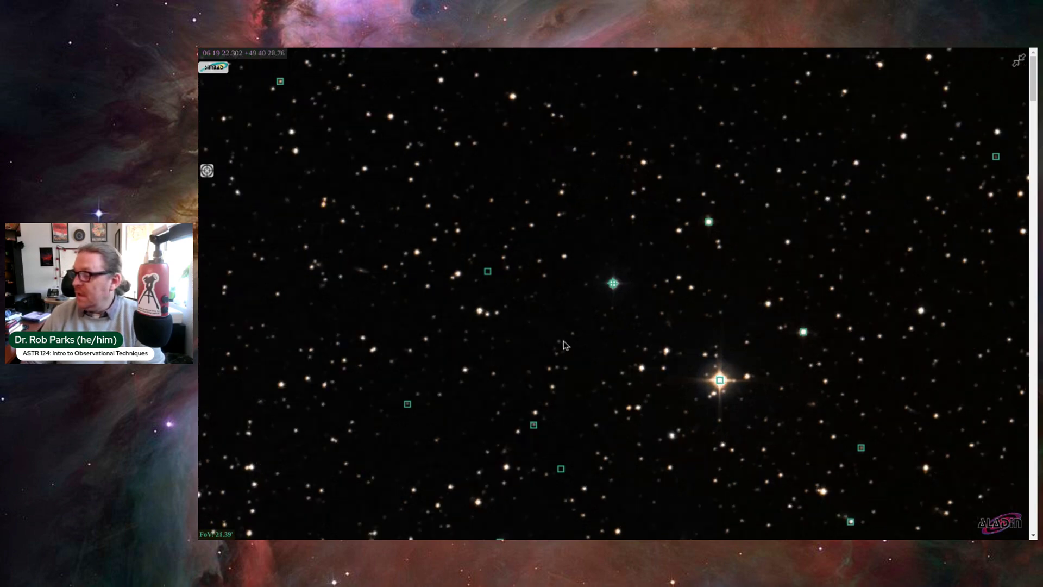
{"action": "scroll", "coordinate": [565, 345], "scroll_direction": "down", "scroll_amount": 2}
{"action": "scroll", "coordinate": [565, 345], "scroll_direction": "up", "scroll_amount": 1}
{"action": "left_click_drag", "start_coordinate": [622, 348], "coordinate": [559, 314]}
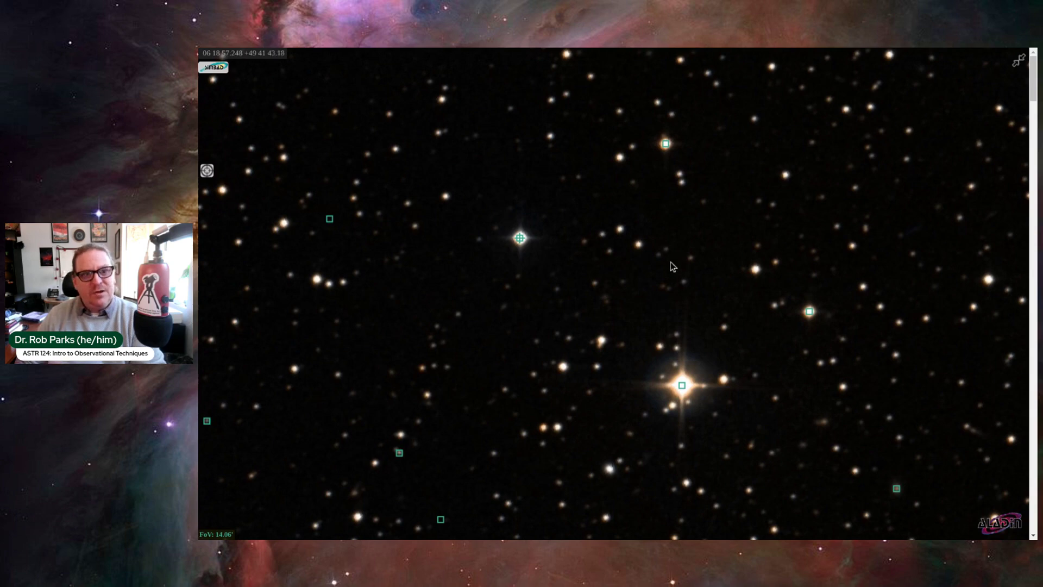
{"action": "scroll", "coordinate": [670, 272], "scroll_direction": "down", "scroll_amount": 1}
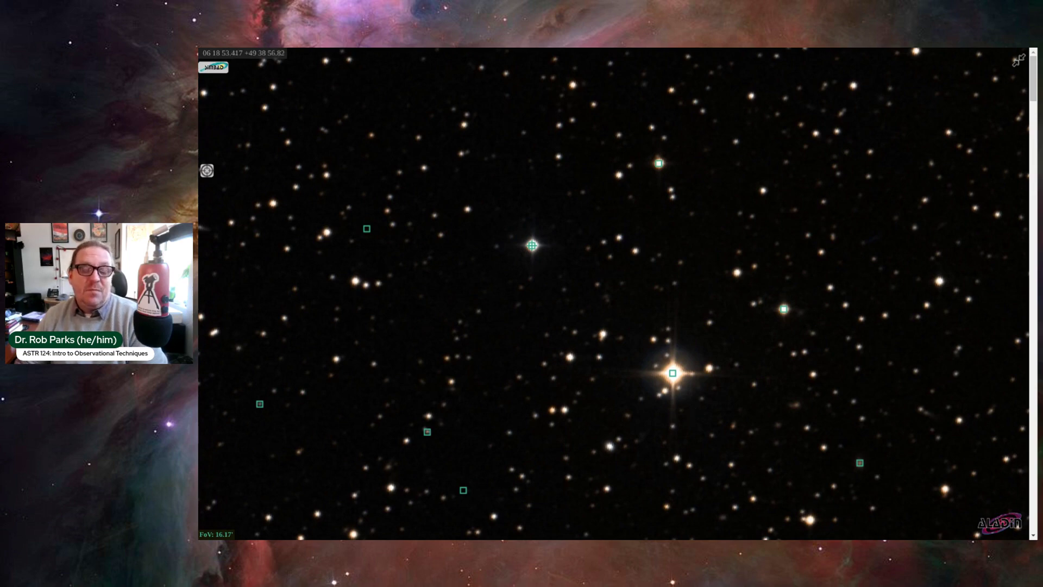
Step: Compare the star pattern in the JS9 image with the sky view, placing HL Aur near the view's center
{"action": "key", "text": "ctrl+Tab"}
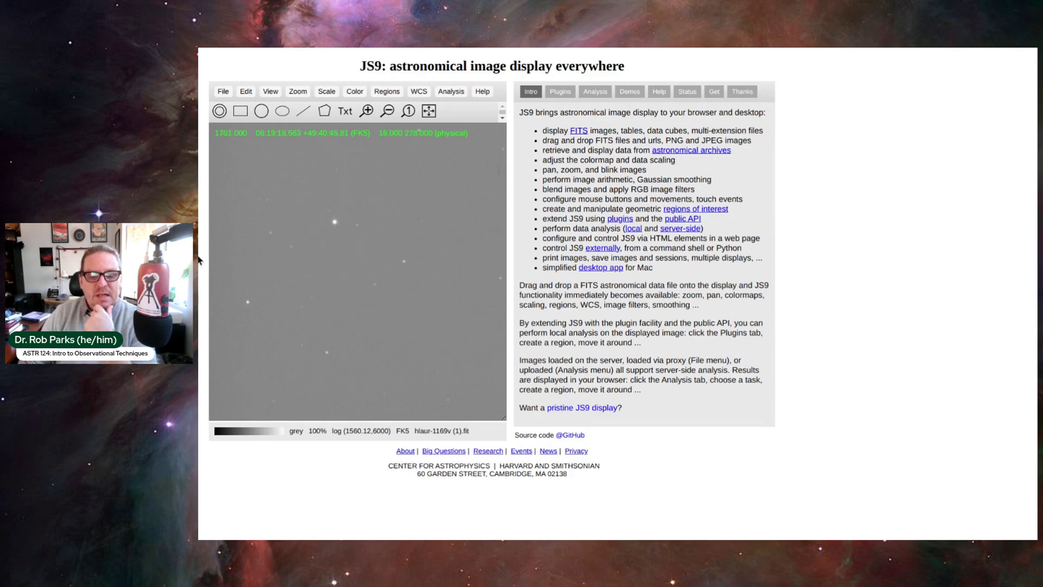
{"action": "key", "text": "ctrl+Tab"}
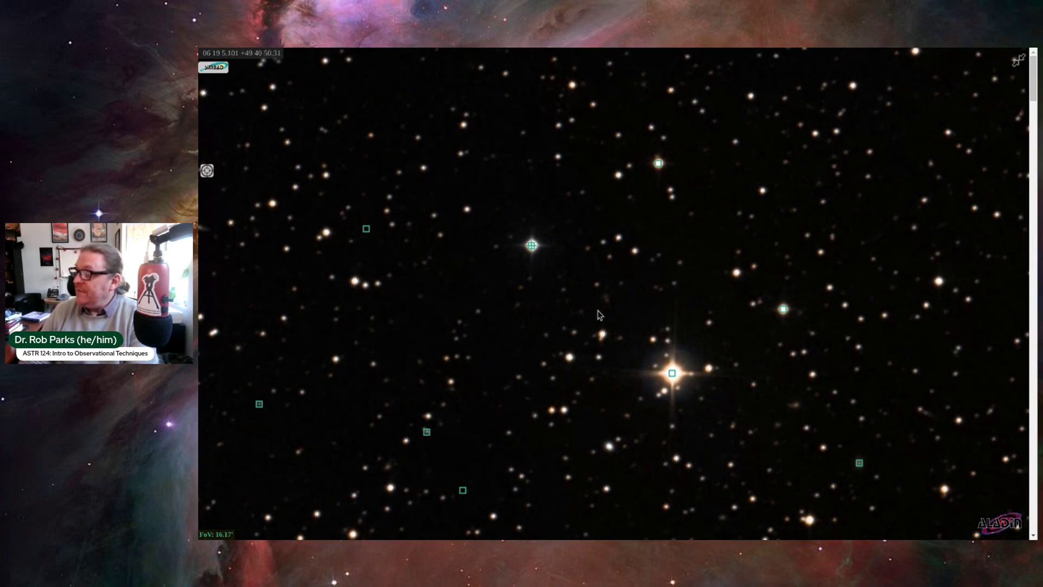
{"action": "left_click_drag", "start_coordinate": [537, 277], "coordinate": [623, 321]}
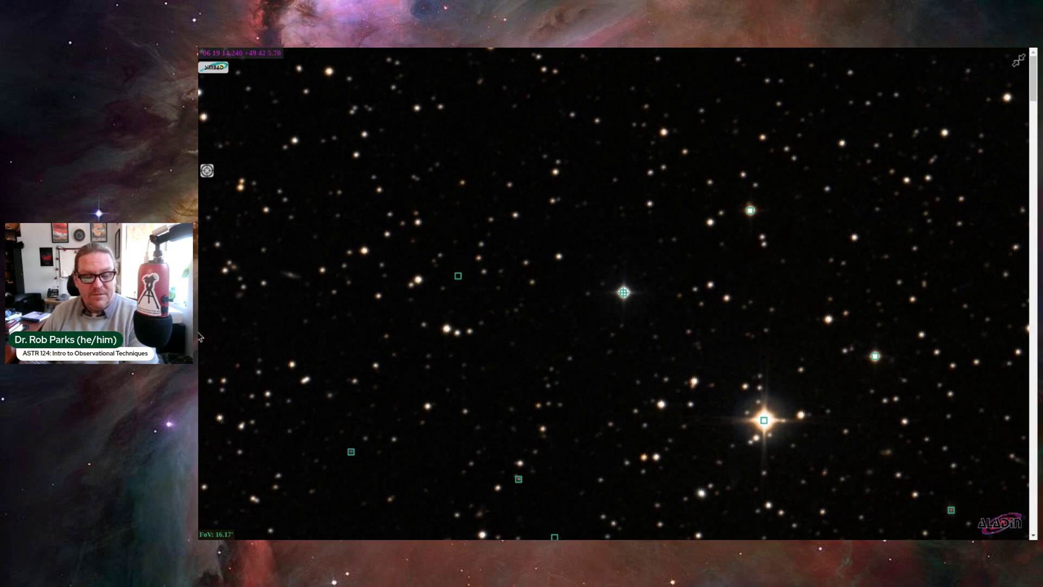
Step: Return to JS9 and open the local image file "m13_long-0001g.fit"
{"action": "key", "text": "ctrl+Tab"}
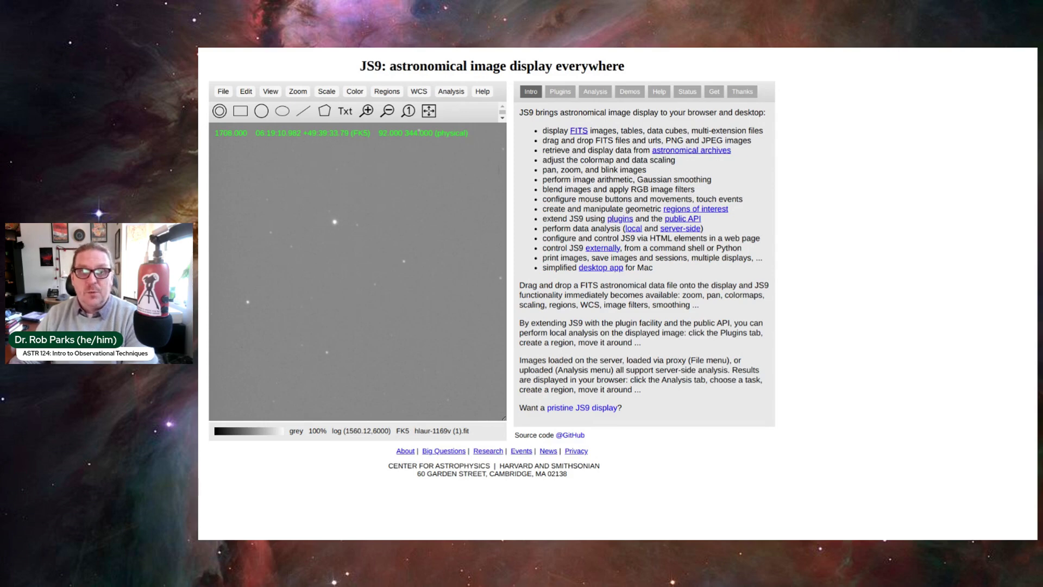
{"action": "left_click", "coordinate": [223, 91]}
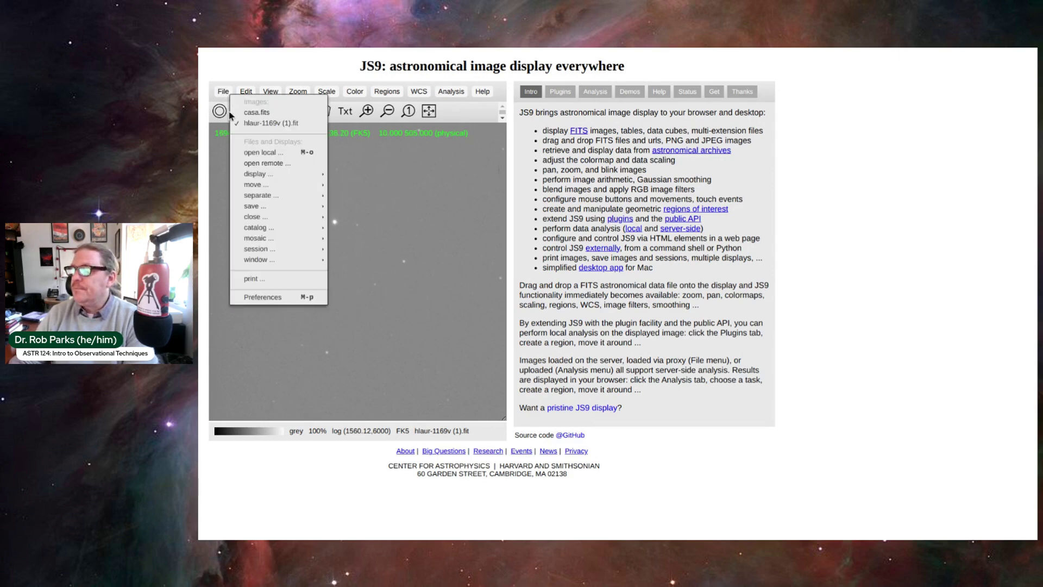
{"action": "left_click", "coordinate": [232, 151]}
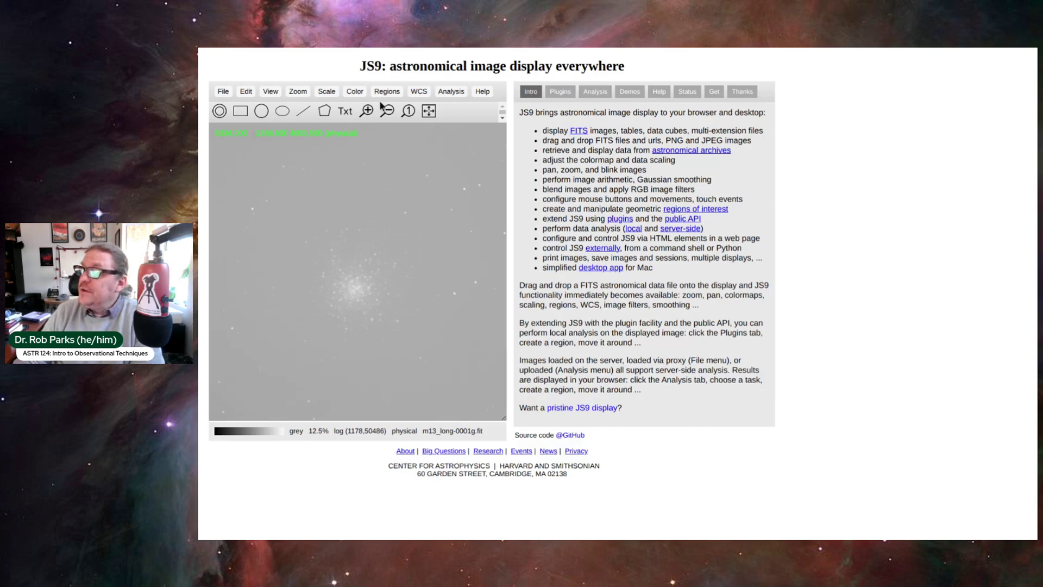
Step: Set the M13 image's clipping limits to about 5459–50395 from its pixel distribution, and move the Scale Controls off the image
{"action": "left_click", "coordinate": [328, 92]}
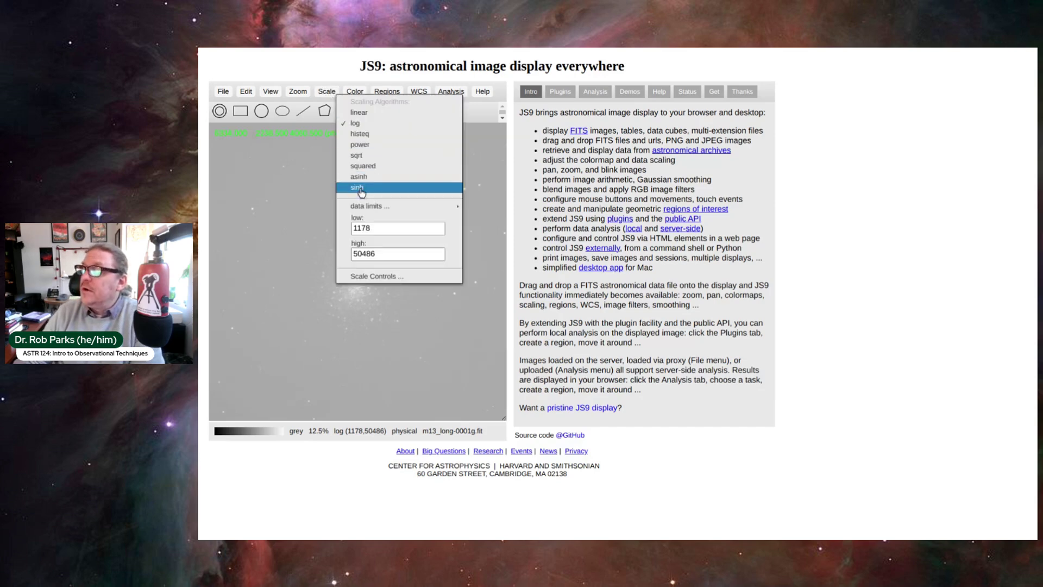
{"action": "mouse_move", "coordinate": [363, 208]}
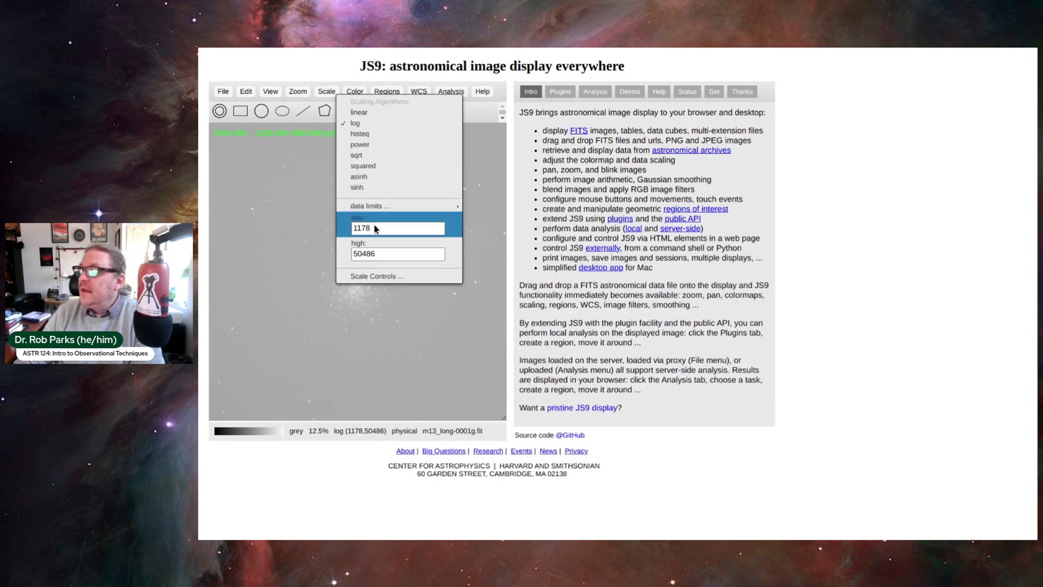
{"action": "left_click", "coordinate": [377, 276]}
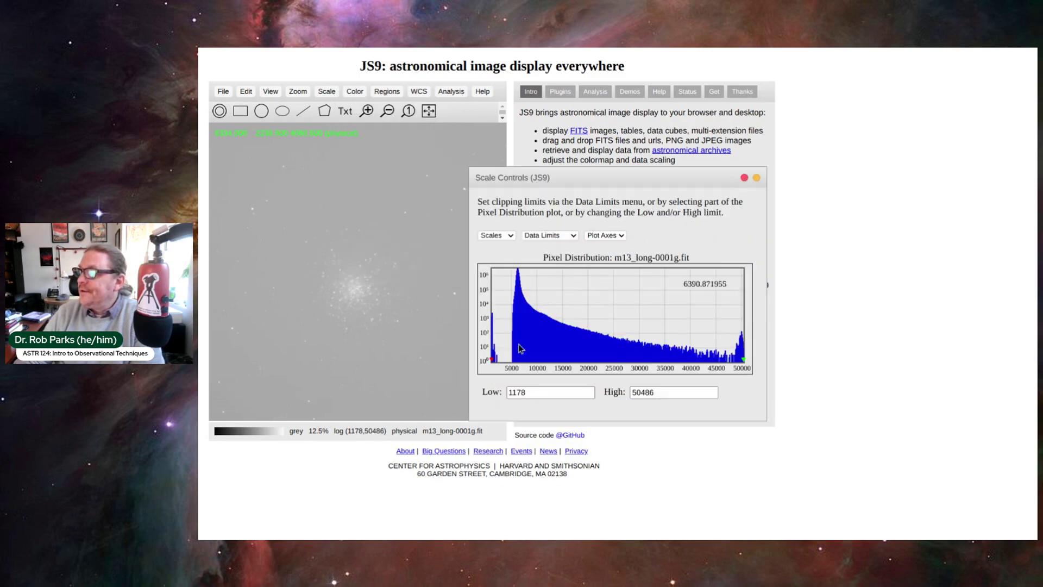
{"action": "left_click_drag", "start_coordinate": [515, 359], "coordinate": [744, 358]}
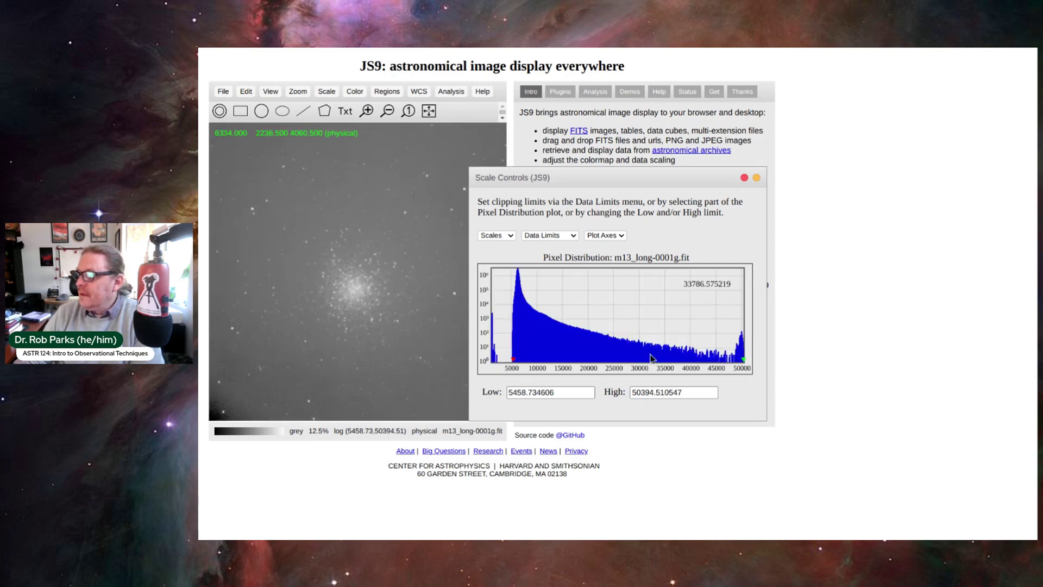
{"action": "left_click_drag", "start_coordinate": [606, 180], "coordinate": [744, 85]}
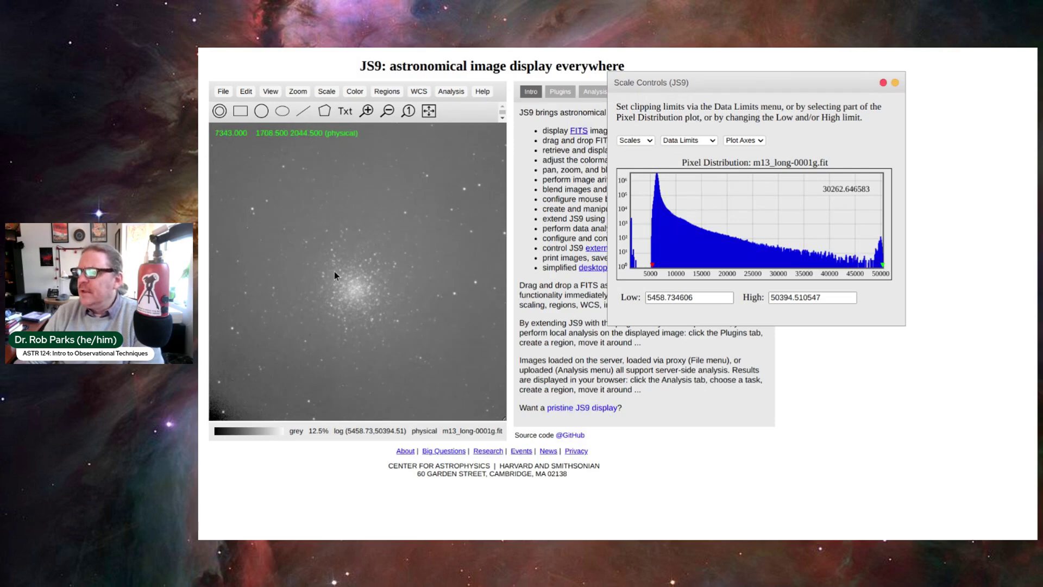
Step: Inspect the M13 cluster at 50% zoom, return to 12.5% and minimize the Scale Controls
{"action": "left_click", "coordinate": [367, 111]}
{"action": "left_click", "coordinate": [367, 111]}
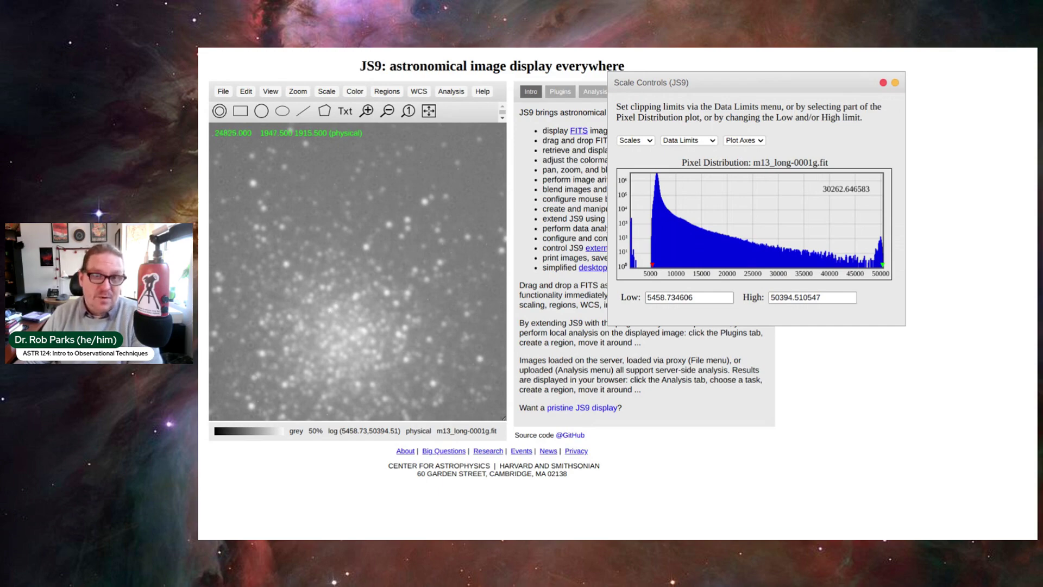
{"action": "left_click", "coordinate": [389, 112]}
{"action": "left_click", "coordinate": [389, 111]}
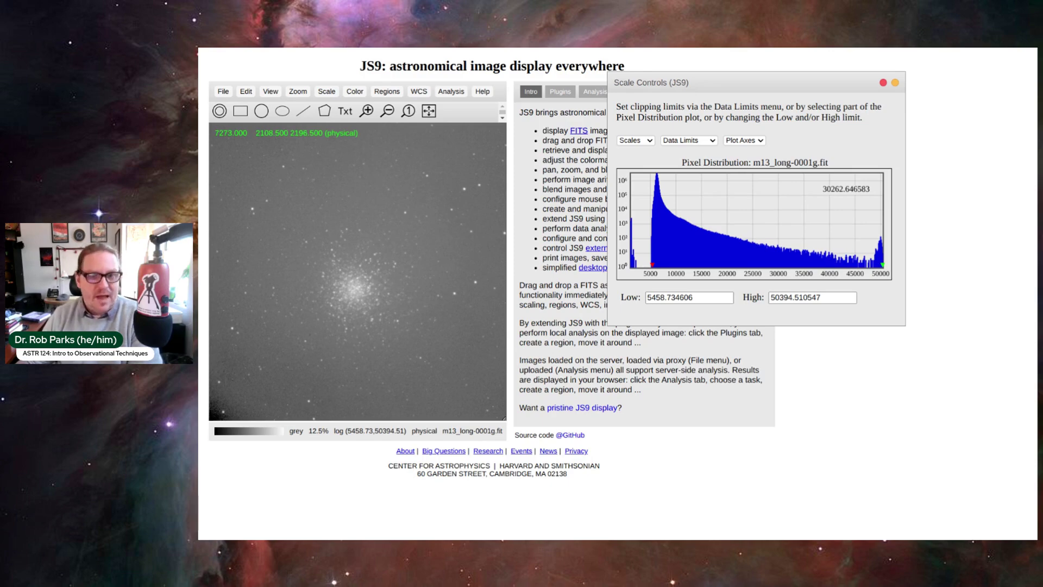
{"action": "left_click", "coordinate": [893, 82]}
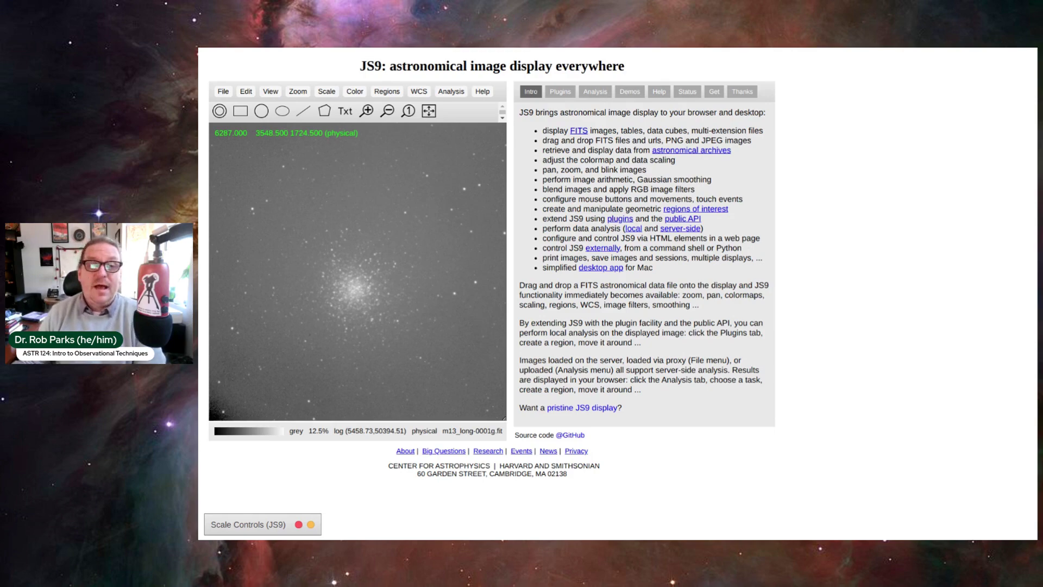
Step: Query SIMBAD for "m 13" and enlarge the cluster's sky image to examine it
{"action": "key", "text": "ctrl+Tab"}
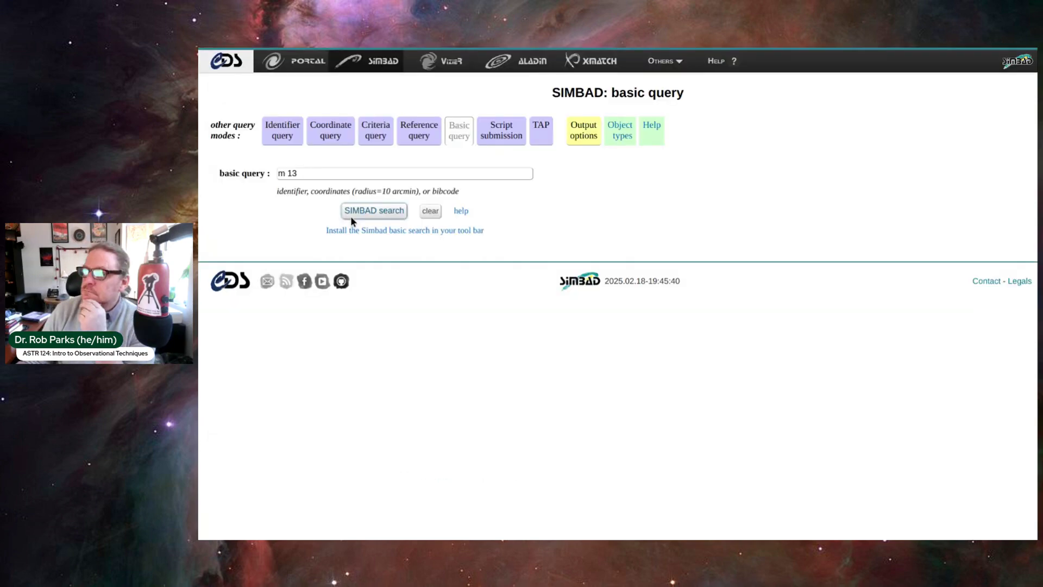
{"action": "left_click", "coordinate": [349, 217]}
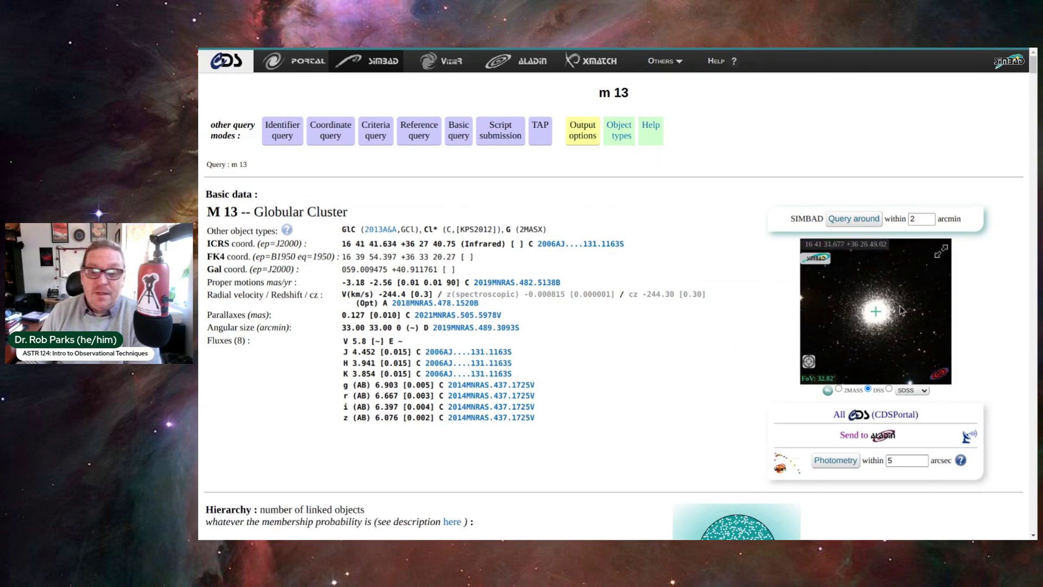
{"action": "left_click", "coordinate": [943, 251]}
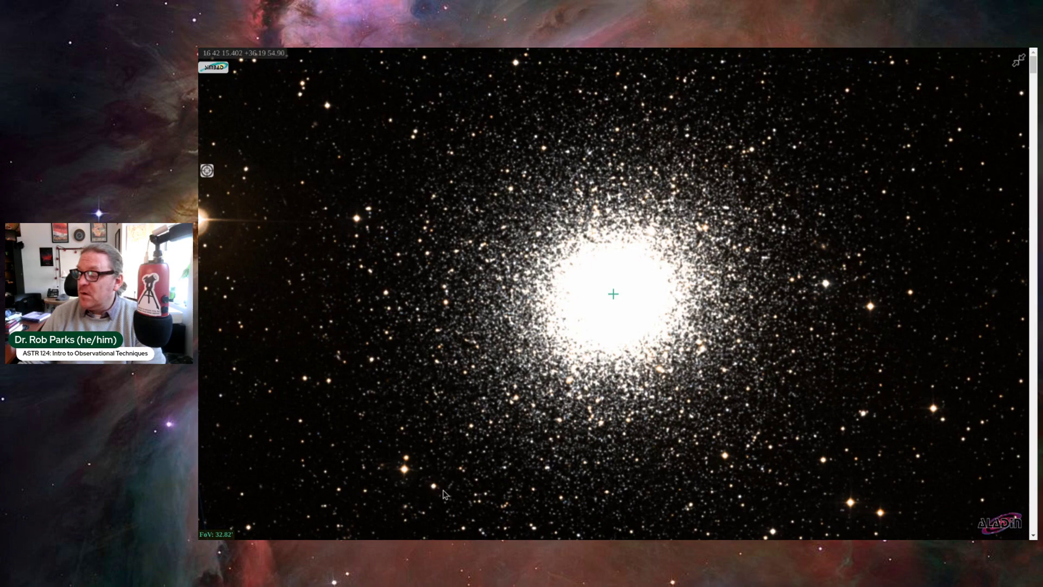
{"action": "mouse_move", "coordinate": [403, 490]}
{"action": "left_mouse_down"}
{"action": "mouse_move", "coordinate": [415, 503]}
{"action": "mouse_move", "coordinate": [407, 477]}
{"action": "left_mouse_up"}
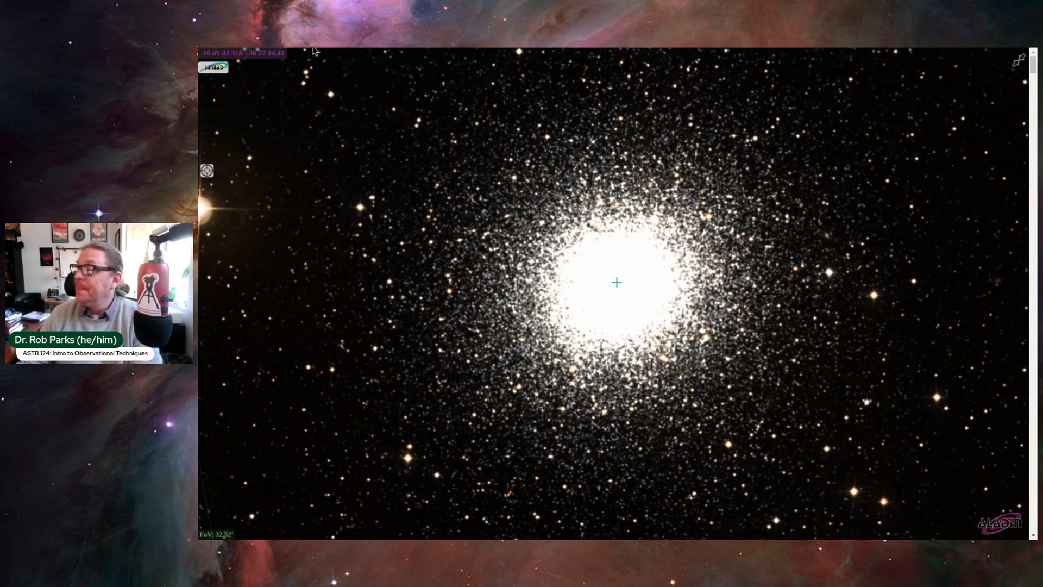
Step: Return to the SIMBAD basic query page and open the VizieR catalogue service
{"action": "key", "text": "ctrl+Tab"}
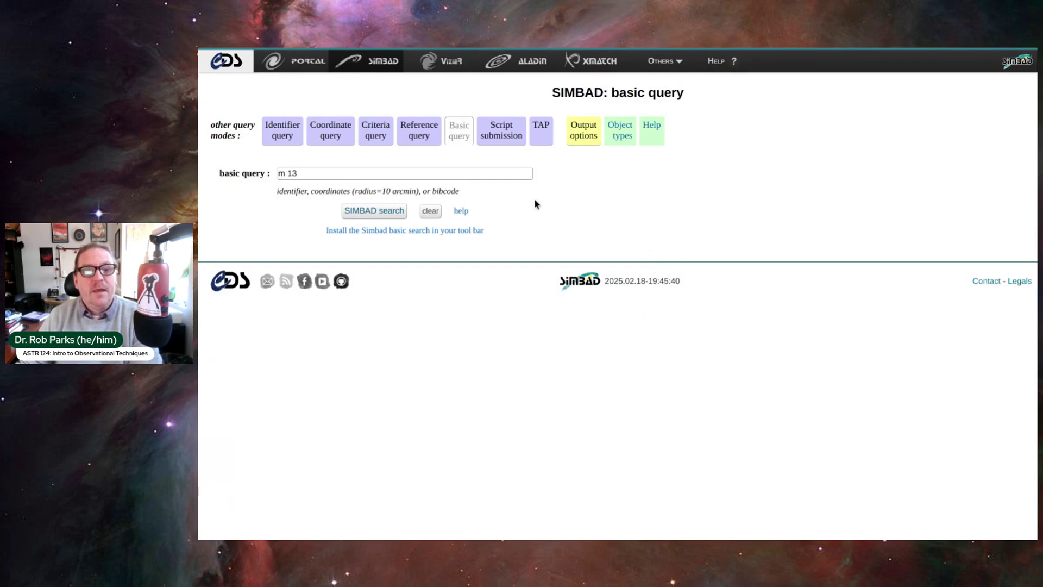
{"action": "left_click", "coordinate": [440, 61]}
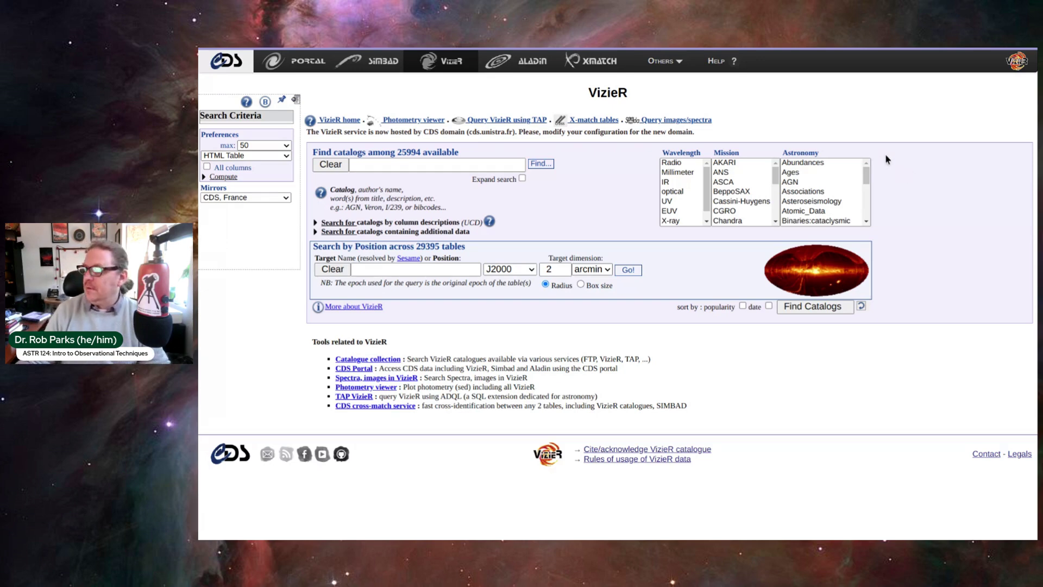
Step: Search the VizieR catalogues for the keyword "general", replacing the "hl aur" entry
{"action": "left_click", "coordinate": [483, 166]}
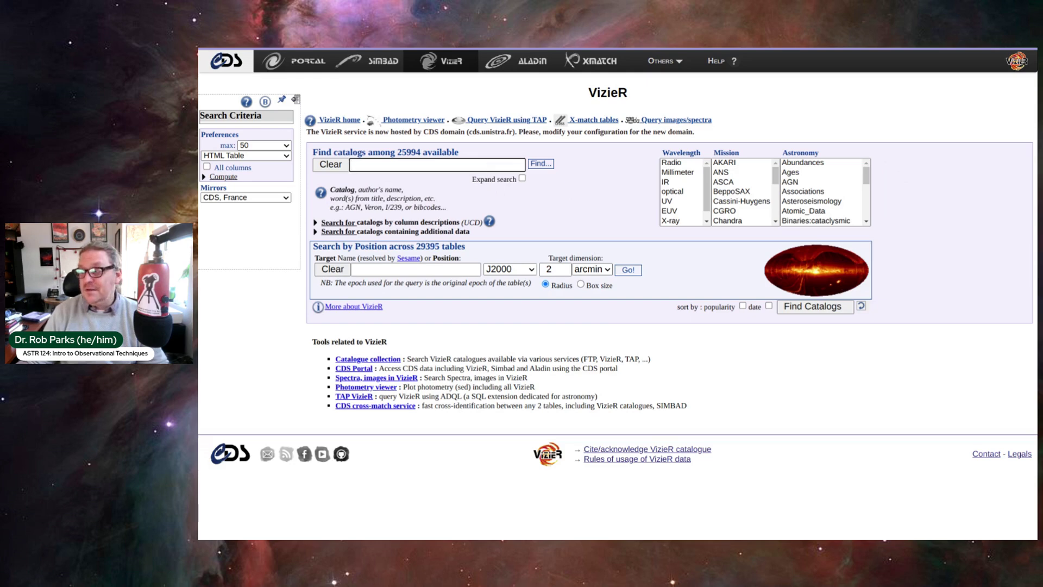
{"action": "type", "text": "hl aur"}
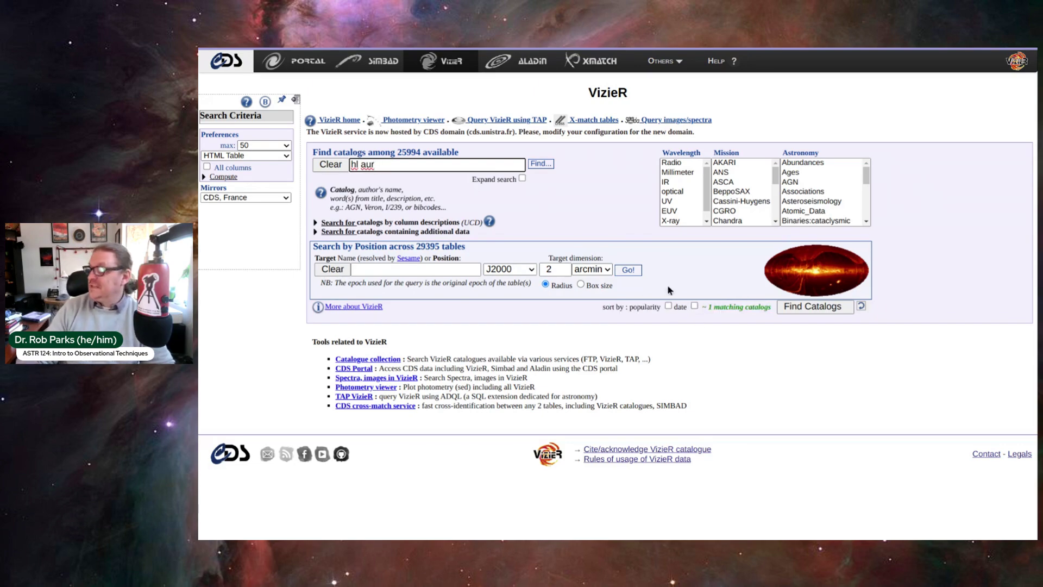
{"action": "triple_click", "coordinate": [460, 167]}
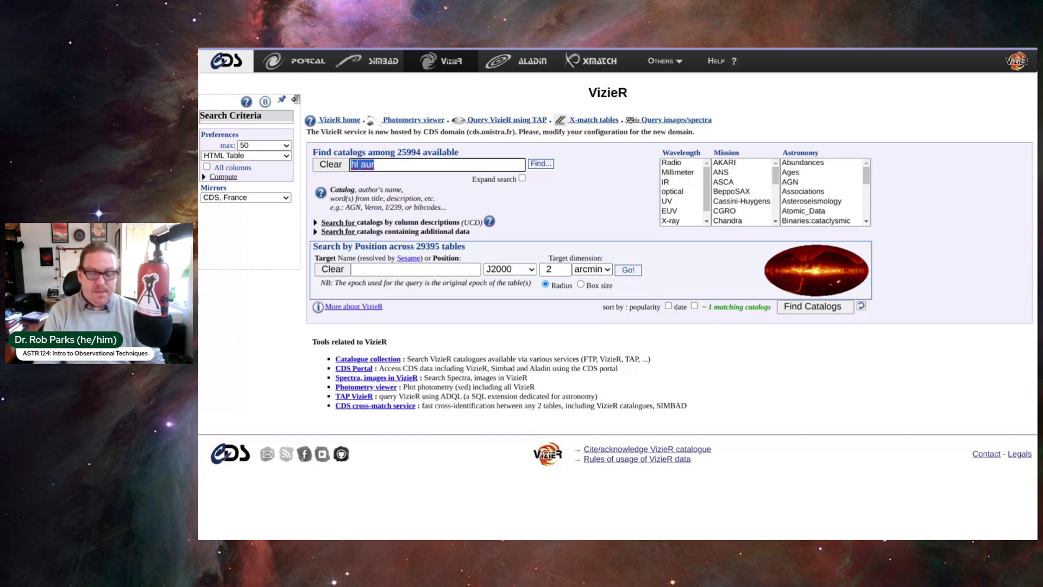
{"action": "type", "text": "general "}
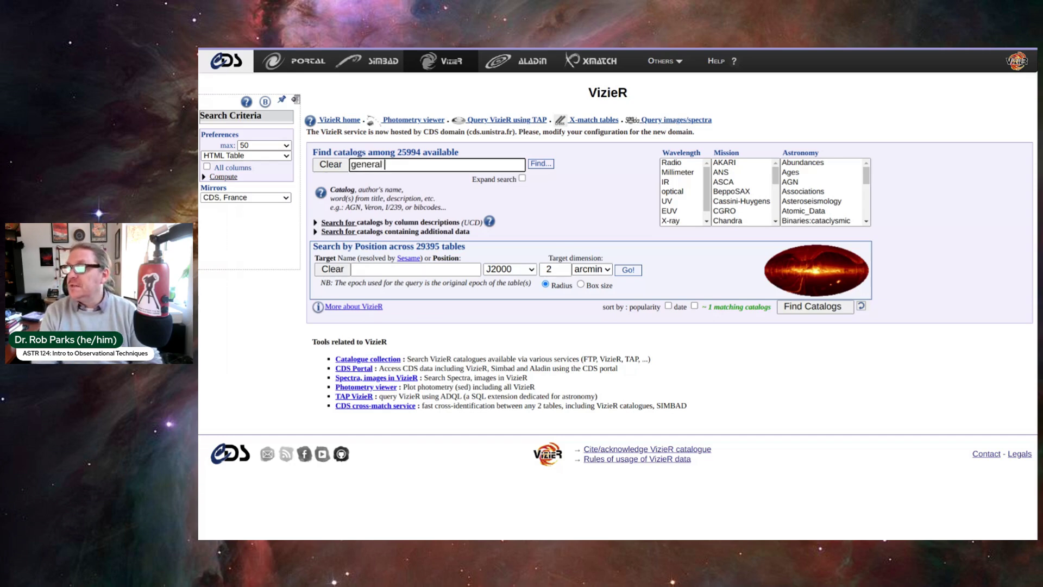
{"action": "type", "text": "catalog"}
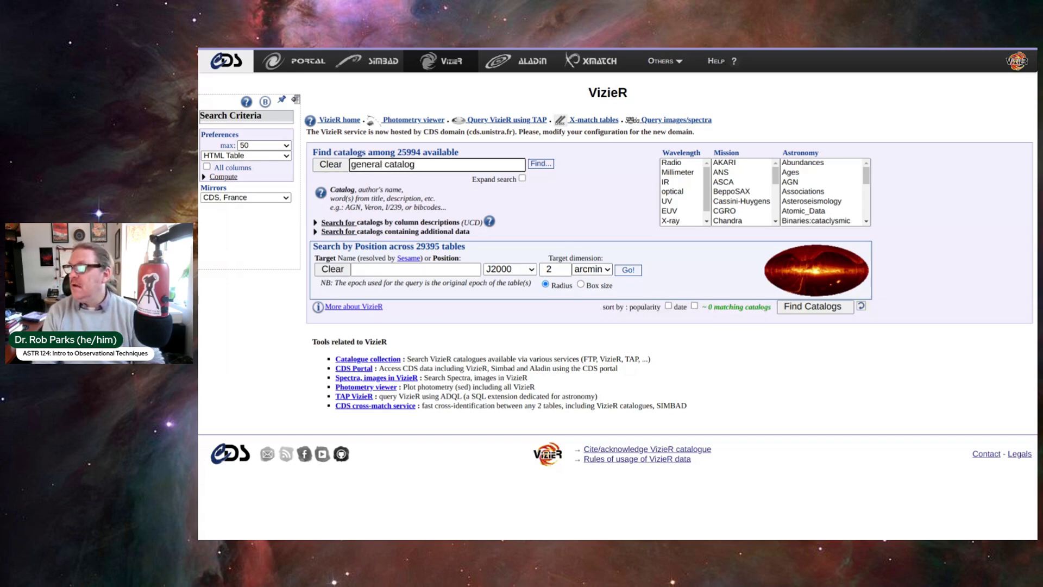
{"action": "key", "text": "BackSpace"}
{"action": "key", "text": "BackSpace"}
{"action": "key", "text": "BackSpace"}
{"action": "key", "text": "BackSpace"}
{"action": "key", "text": "BackSpace"}
{"action": "key", "text": "BackSpace"}
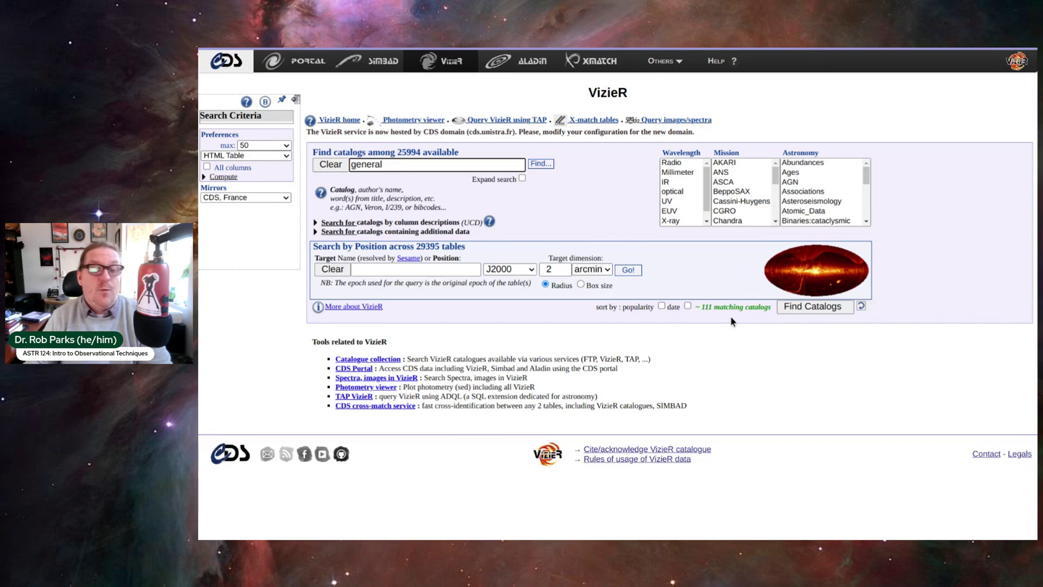
{"action": "left_click", "coordinate": [797, 311]}
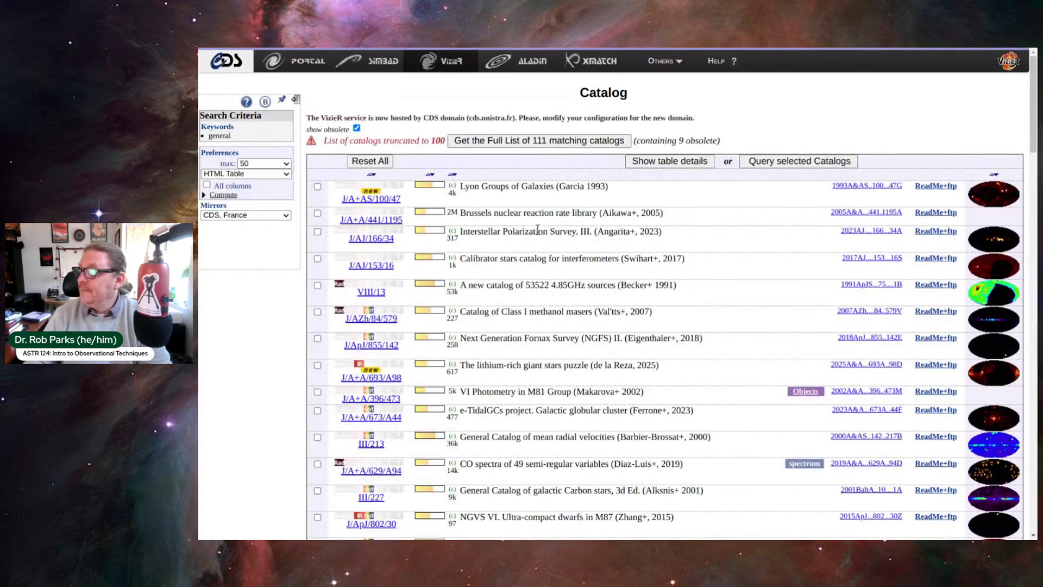
Step: Find the General Catalogue of Variable Stars (B/gcvs) among the matching catalogues and open it
{"action": "scroll", "coordinate": [541, 231], "scroll_direction": "down", "scroll_amount": 3}
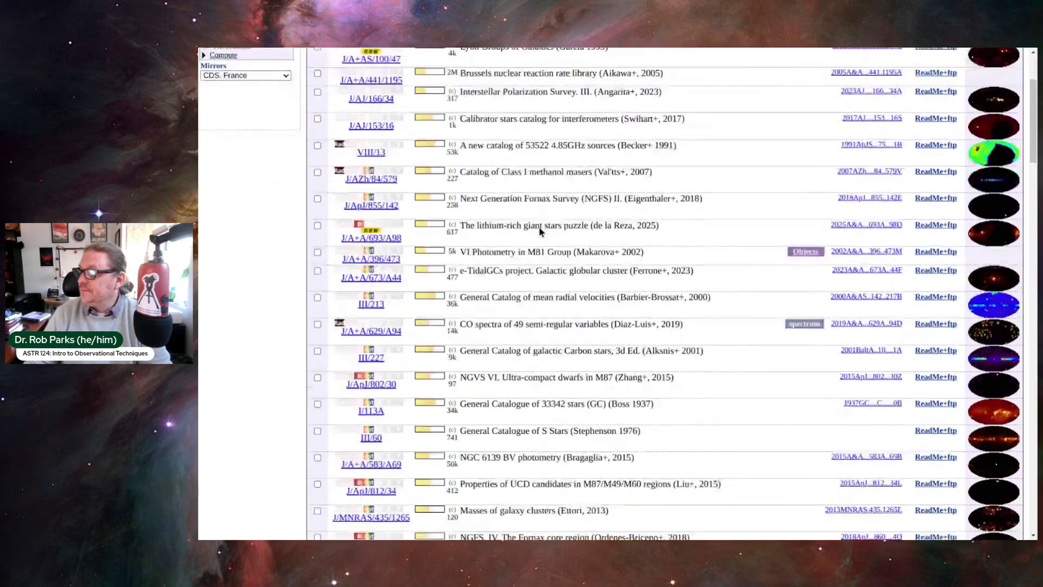
{"action": "scroll", "coordinate": [541, 231], "scroll_direction": "down", "scroll_amount": 2}
{"action": "scroll", "coordinate": [539, 228], "scroll_direction": "down", "scroll_amount": 6}
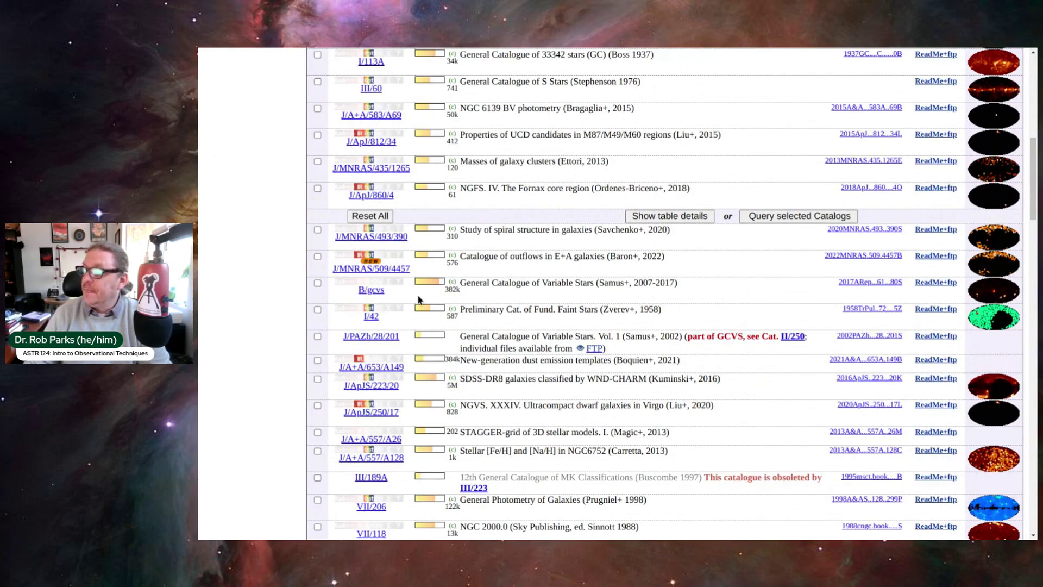
{"action": "left_click", "coordinate": [372, 293]}
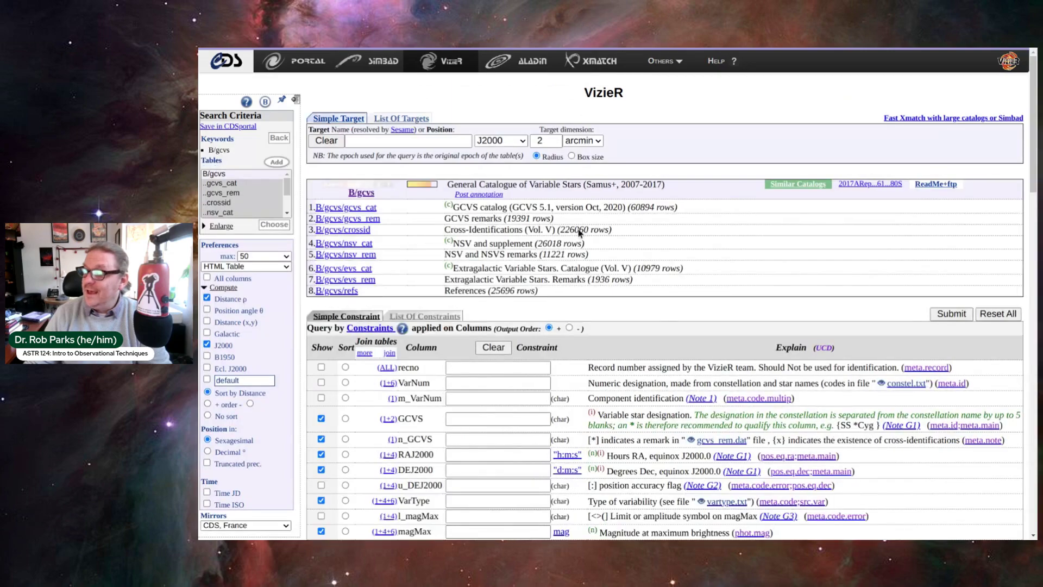
Step: Review the GCVS sub-tables and the queryable columns from the record number to proper motion
{"action": "scroll", "coordinate": [627, 207], "scroll_direction": "down", "scroll_amount": 3}
{"action": "scroll", "coordinate": [619, 208], "scroll_direction": "up", "scroll_amount": 4}
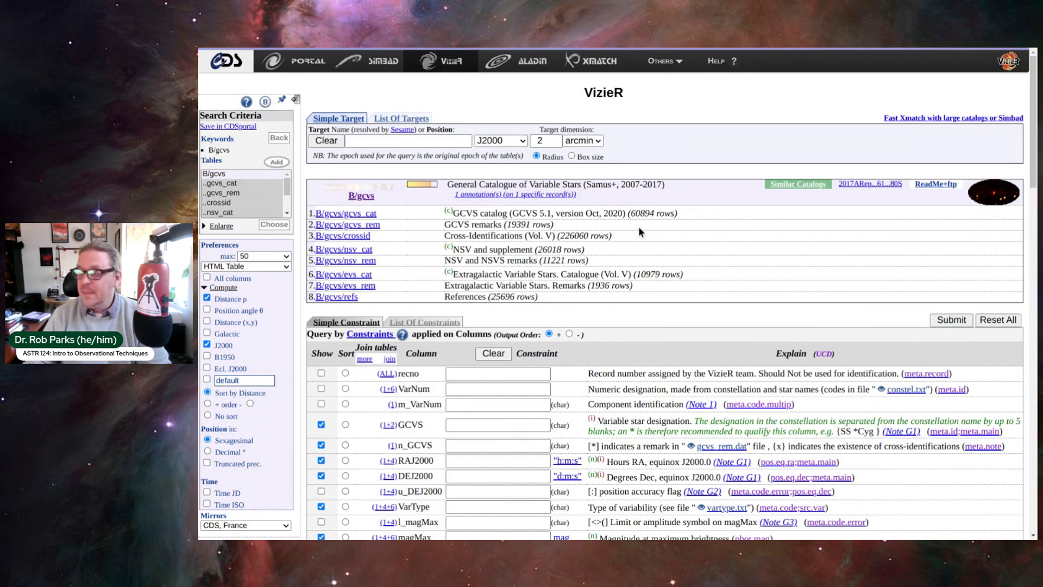
{"action": "scroll", "coordinate": [641, 254], "scroll_direction": "down", "scroll_amount": 2}
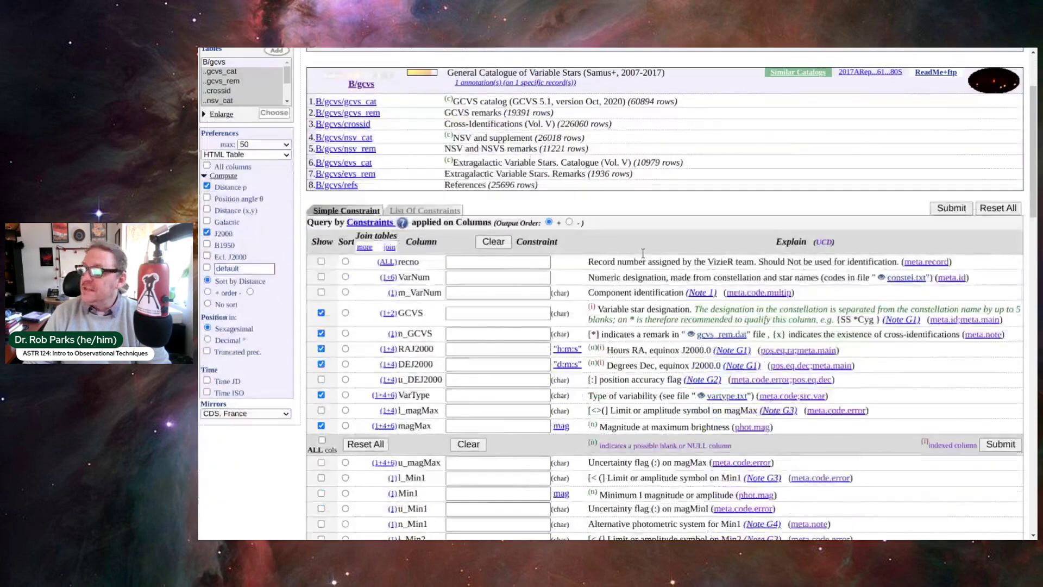
{"action": "scroll", "coordinate": [642, 253], "scroll_direction": "down", "scroll_amount": 2}
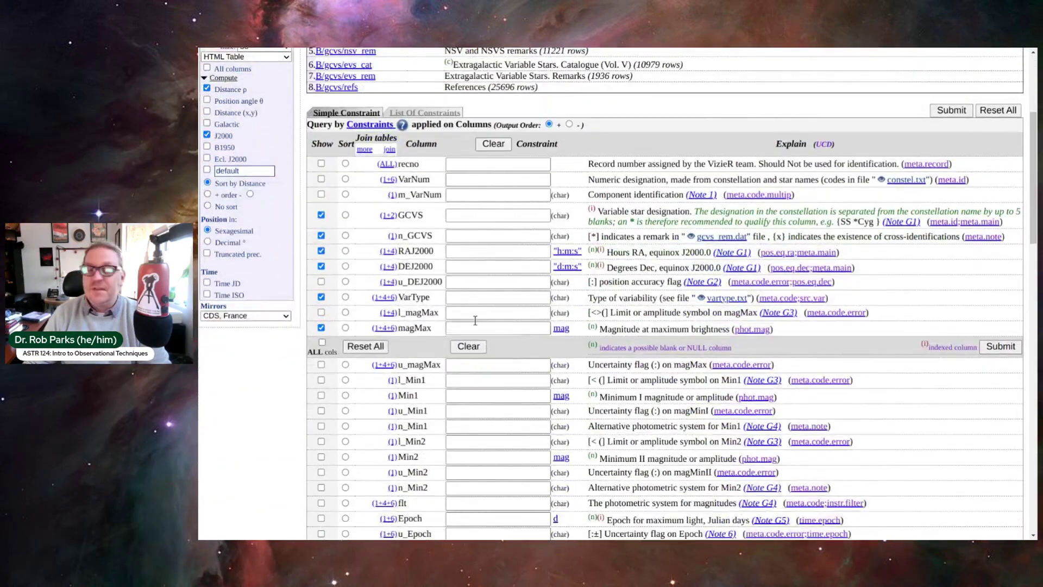
{"action": "scroll", "coordinate": [545, 263], "scroll_direction": "down", "scroll_amount": 1}
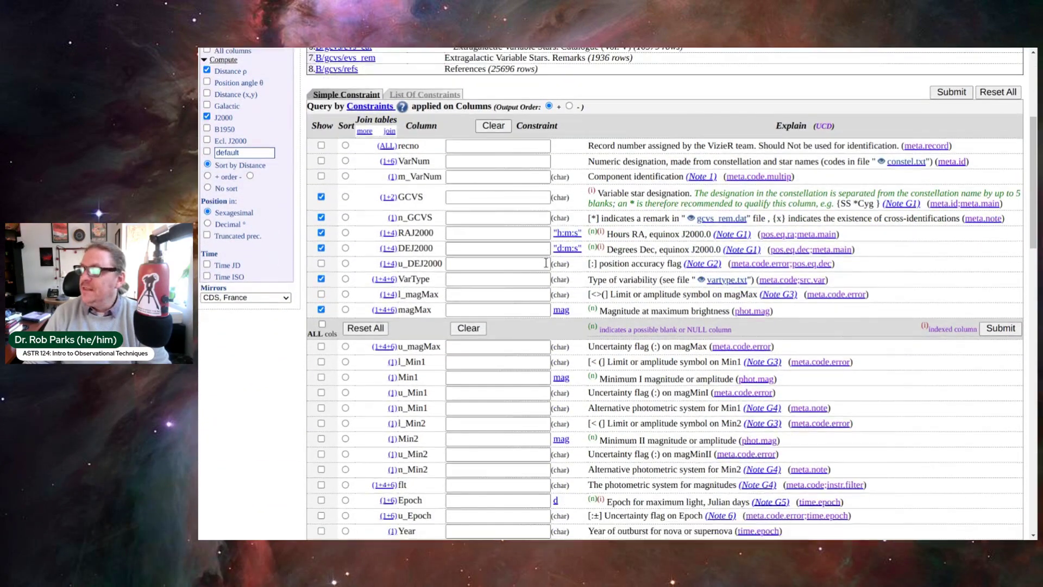
{"action": "scroll", "coordinate": [546, 263], "scroll_direction": "down", "scroll_amount": 2}
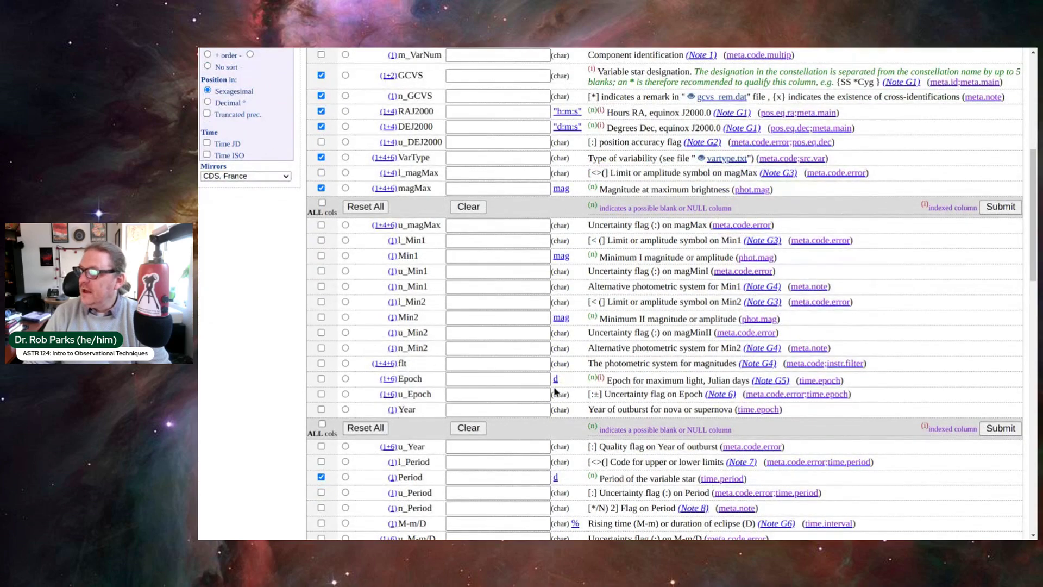
{"action": "scroll", "coordinate": [664, 331], "scroll_direction": "down", "scroll_amount": 1}
{"action": "scroll", "coordinate": [663, 331], "scroll_direction": "down", "scroll_amount": 2}
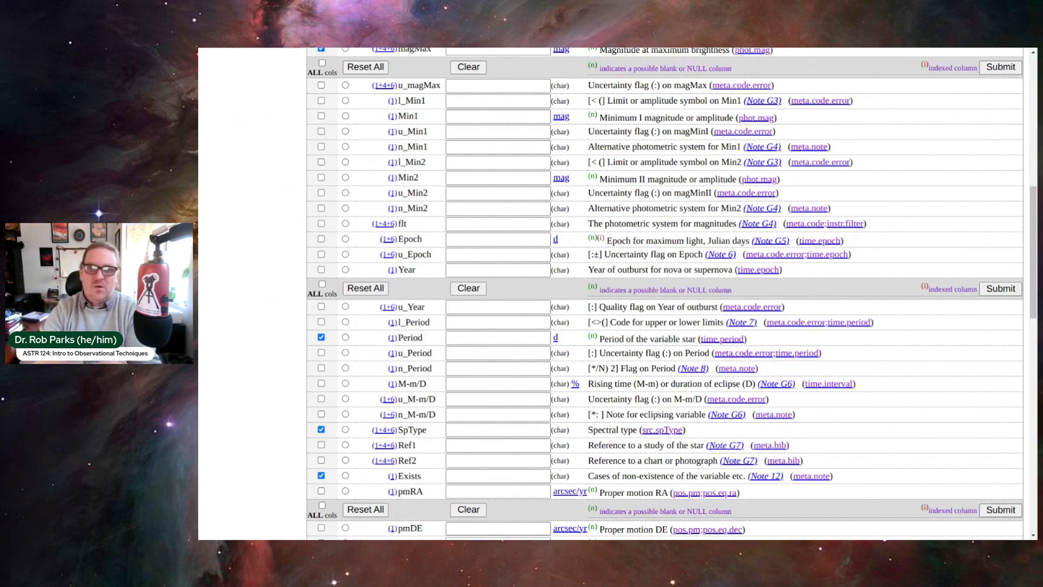
{"action": "scroll", "coordinate": [664, 403], "scroll_direction": "up", "scroll_amount": 5}
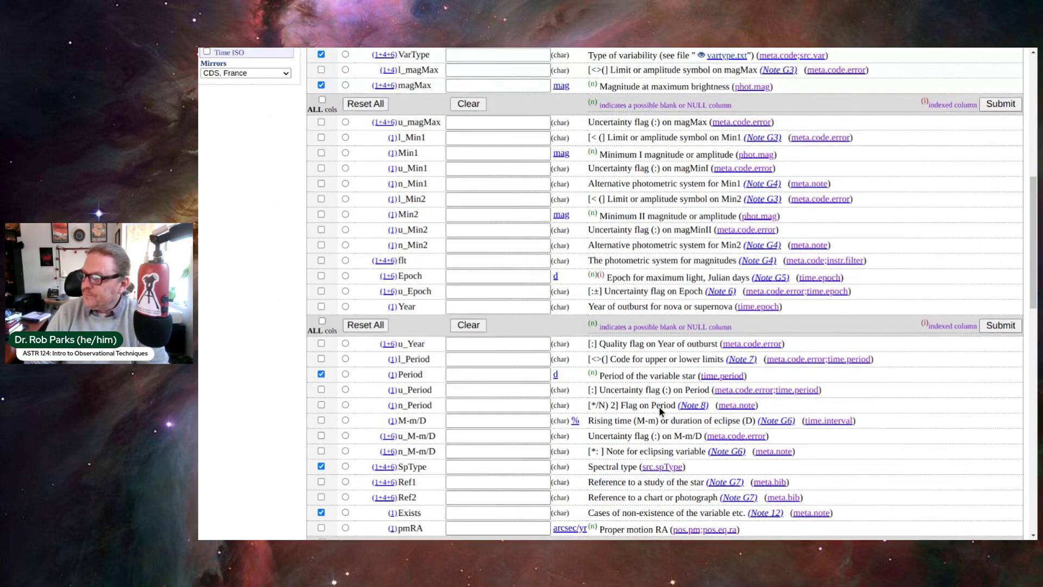
{"action": "scroll", "coordinate": [660, 411], "scroll_direction": "up", "scroll_amount": 5}
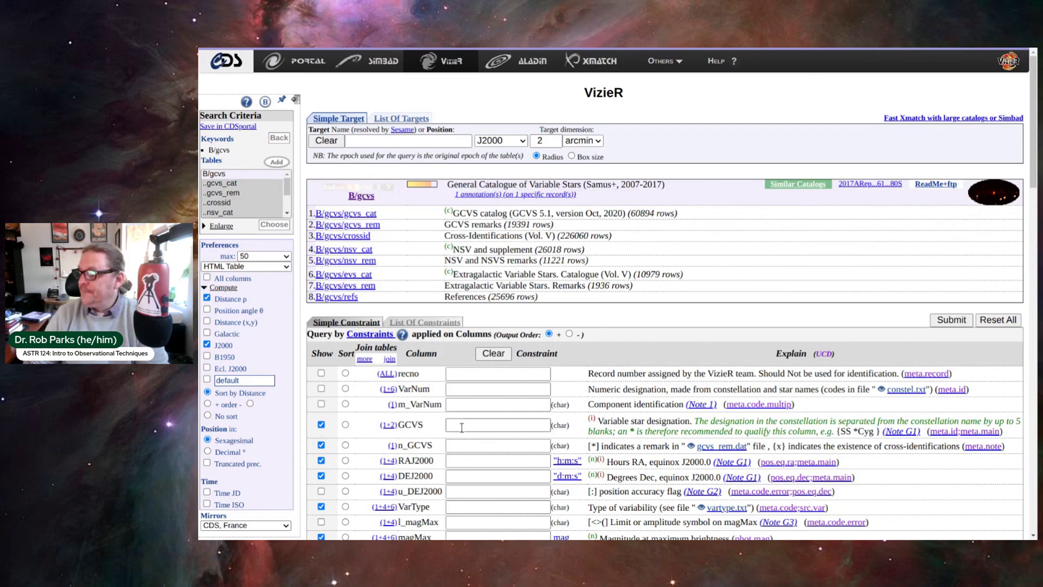
Step: Examine the full GCVS column list down to the reference number, noting which columns are selected for output
{"action": "scroll", "coordinate": [462, 427], "scroll_direction": "down", "scroll_amount": 3}
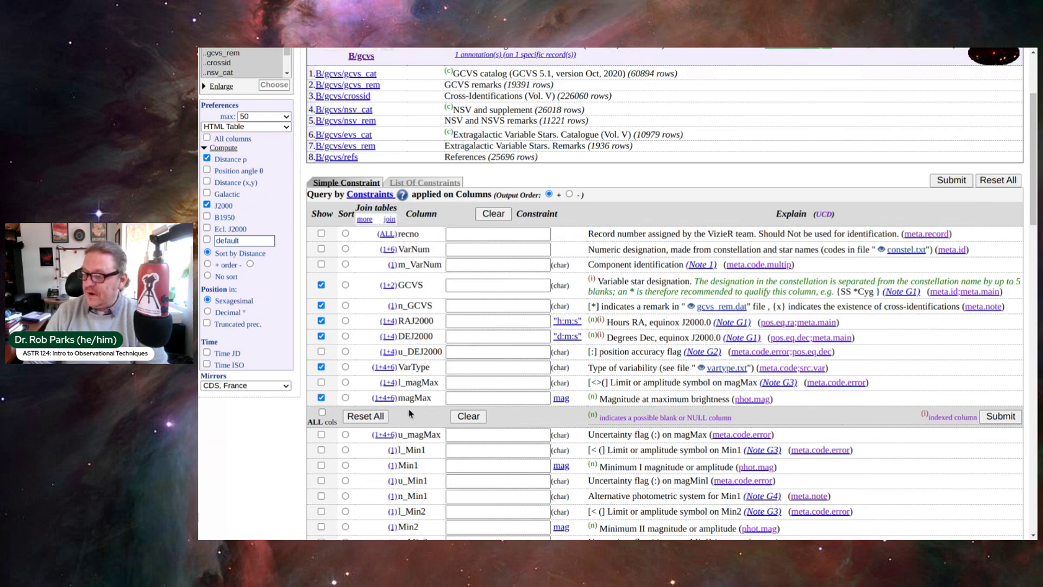
{"action": "scroll", "coordinate": [467, 415], "scroll_direction": "down", "scroll_amount": 5}
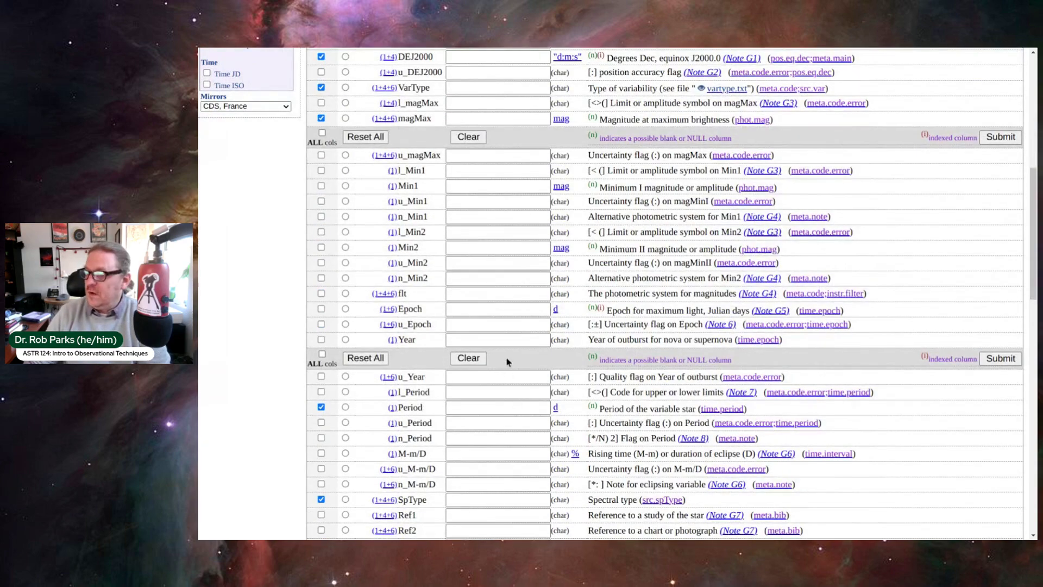
{"action": "scroll", "coordinate": [508, 363], "scroll_direction": "up", "scroll_amount": 3}
{"action": "scroll", "coordinate": [507, 362], "scroll_direction": "down", "scroll_amount": 5}
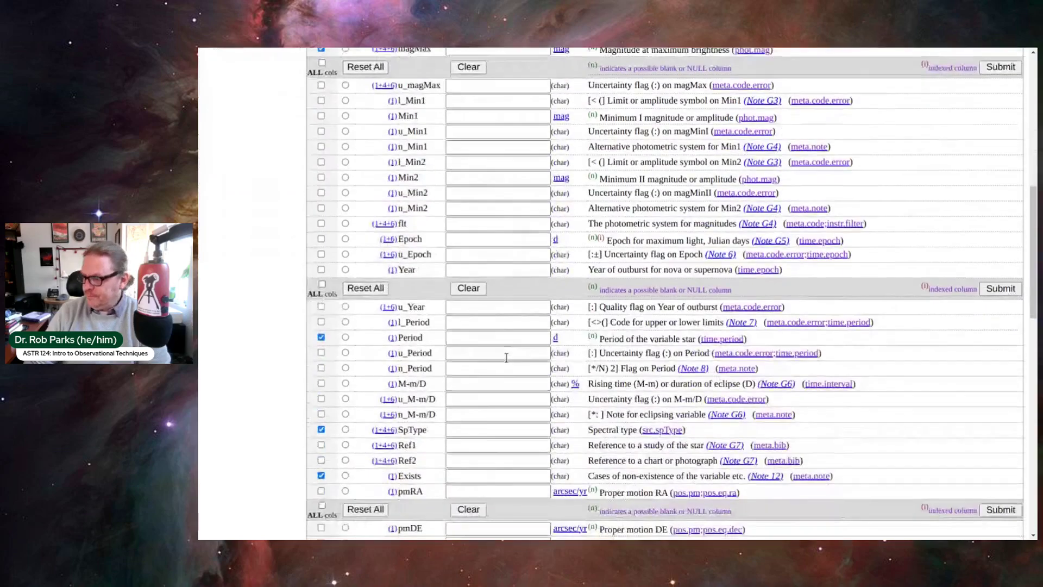
{"action": "scroll", "coordinate": [506, 357], "scroll_direction": "down", "scroll_amount": 1}
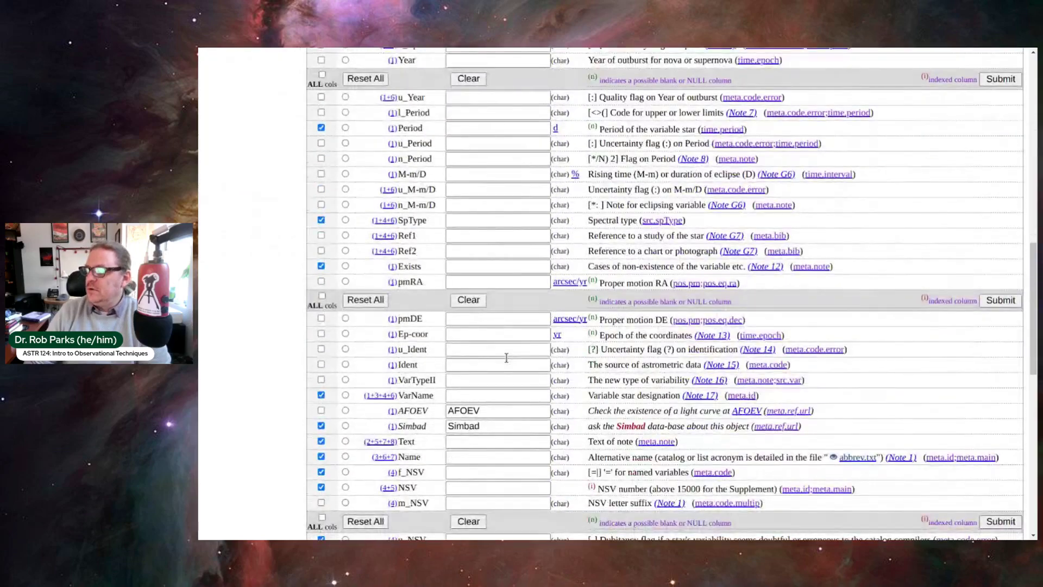
{"action": "scroll", "coordinate": [507, 357], "scroll_direction": "down", "scroll_amount": 1}
{"action": "scroll", "coordinate": [507, 358], "scroll_direction": "down", "scroll_amount": 3}
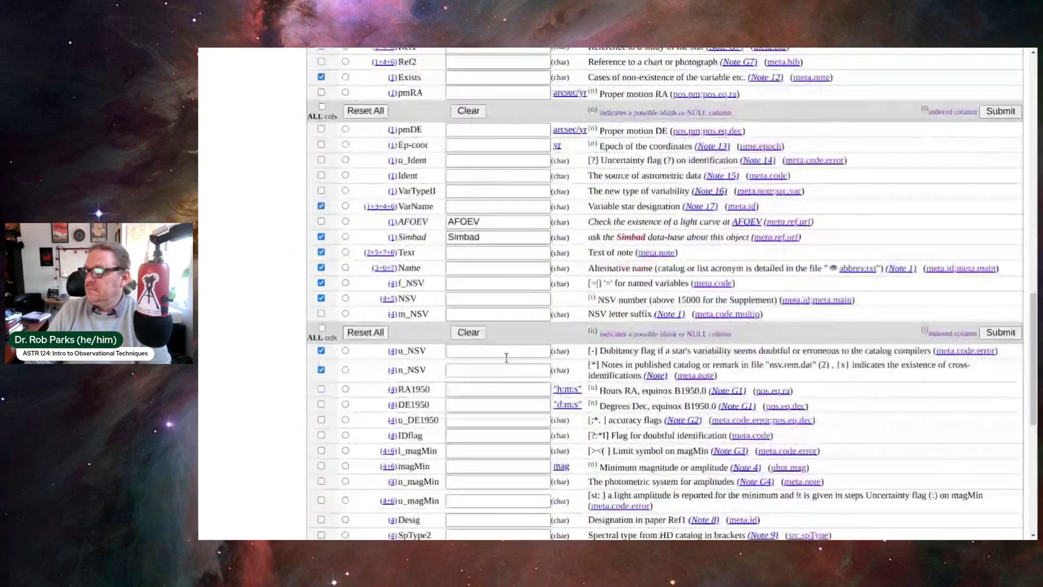
{"action": "scroll", "coordinate": [507, 357], "scroll_direction": "down", "scroll_amount": 2}
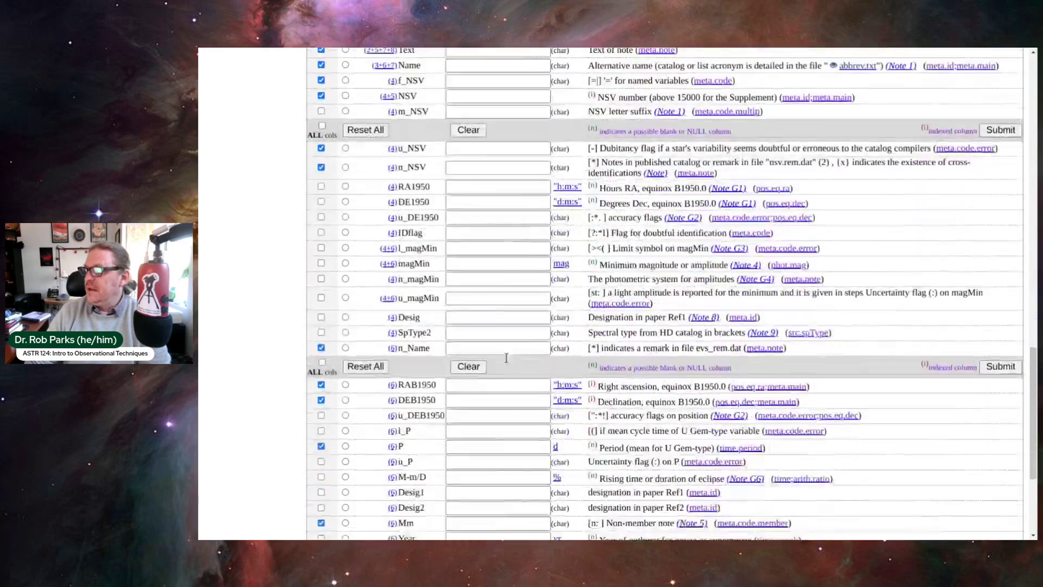
{"action": "scroll", "coordinate": [506, 358], "scroll_direction": "down", "scroll_amount": 1}
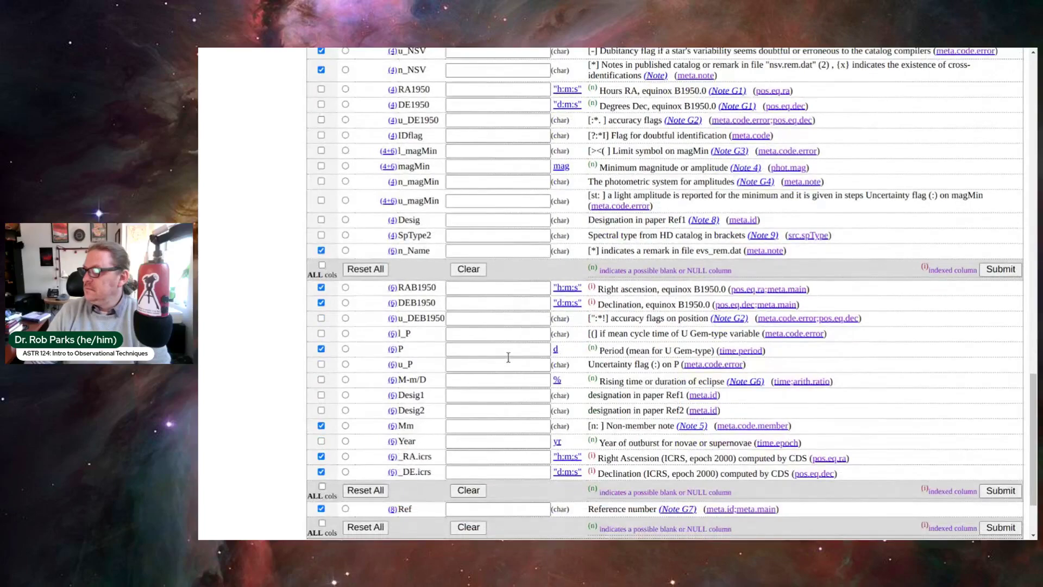
{"action": "scroll", "coordinate": [508, 356], "scroll_direction": "down", "scroll_amount": 2}
Step: Add the B1950 coordinate columns RA1950 and DE1950 to the output and deselect both again
{"action": "scroll", "coordinate": [510, 360], "scroll_direction": "up", "scroll_amount": 4}
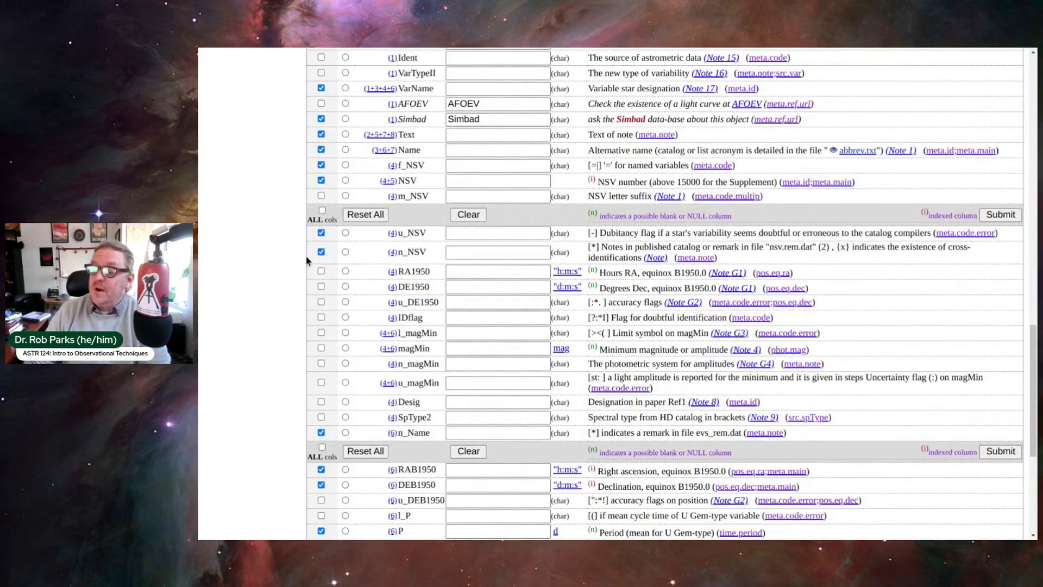
{"action": "left_click", "coordinate": [321, 271]}
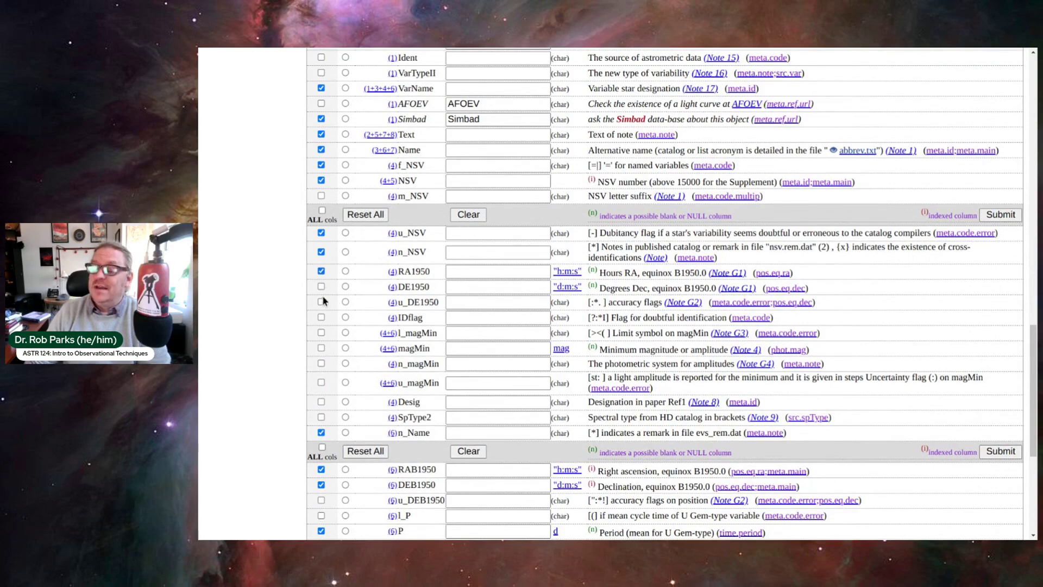
{"action": "left_click", "coordinate": [321, 286]}
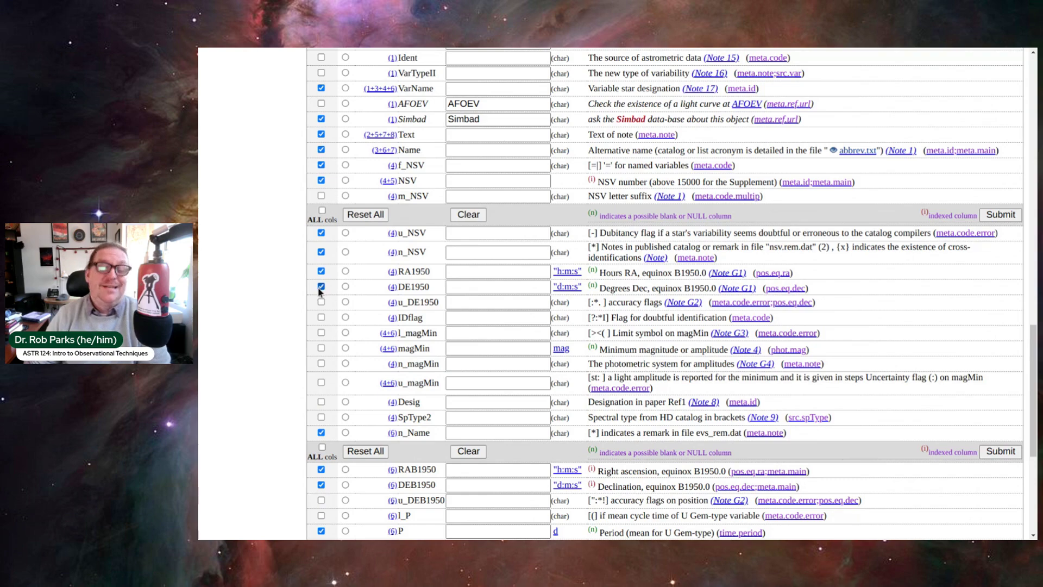
{"action": "left_click", "coordinate": [321, 287]}
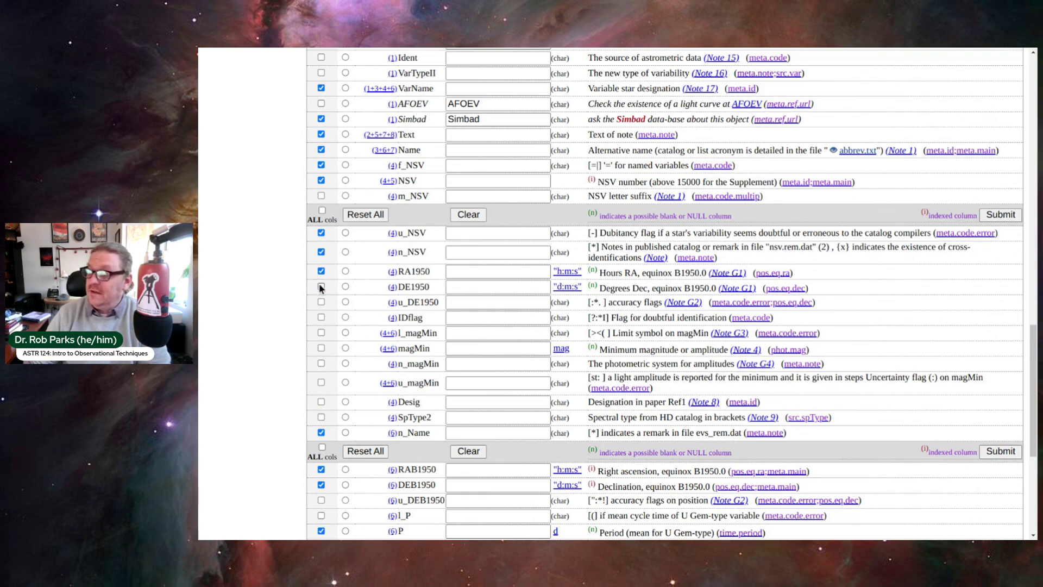
{"action": "left_click", "coordinate": [321, 271]}
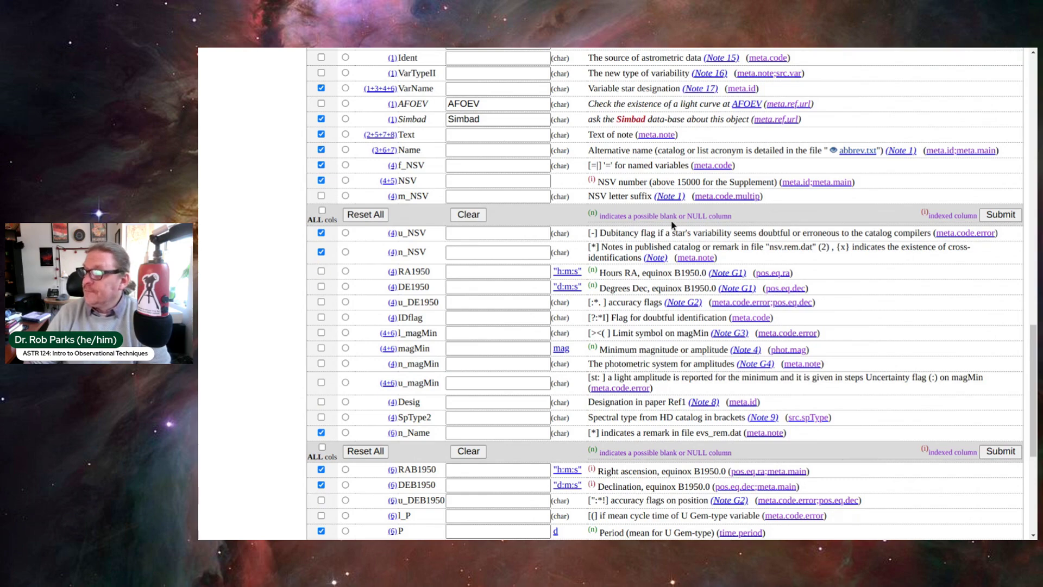
Step: Deselect the Exists, Name, Text, u_NSV and n_NSV columns from the GCVS query output
{"action": "scroll", "coordinate": [586, 211], "scroll_direction": "up", "scroll_amount": 5}
{"action": "scroll", "coordinate": [573, 215], "scroll_direction": "up", "scroll_amount": 1}
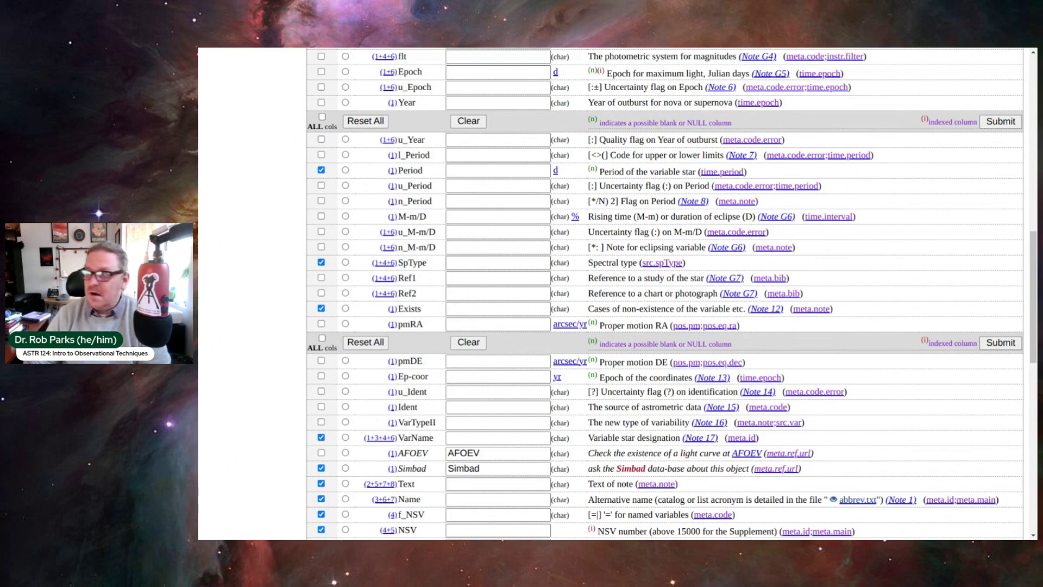
{"action": "scroll", "coordinate": [511, 241], "scroll_direction": "up", "scroll_amount": 3}
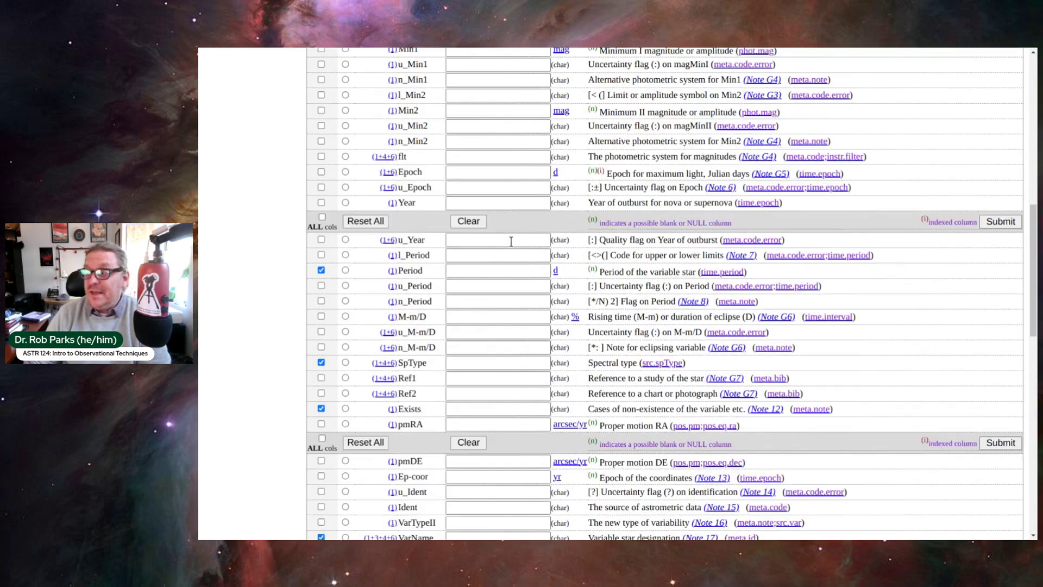
{"action": "scroll", "coordinate": [511, 241], "scroll_direction": "up", "scroll_amount": 7}
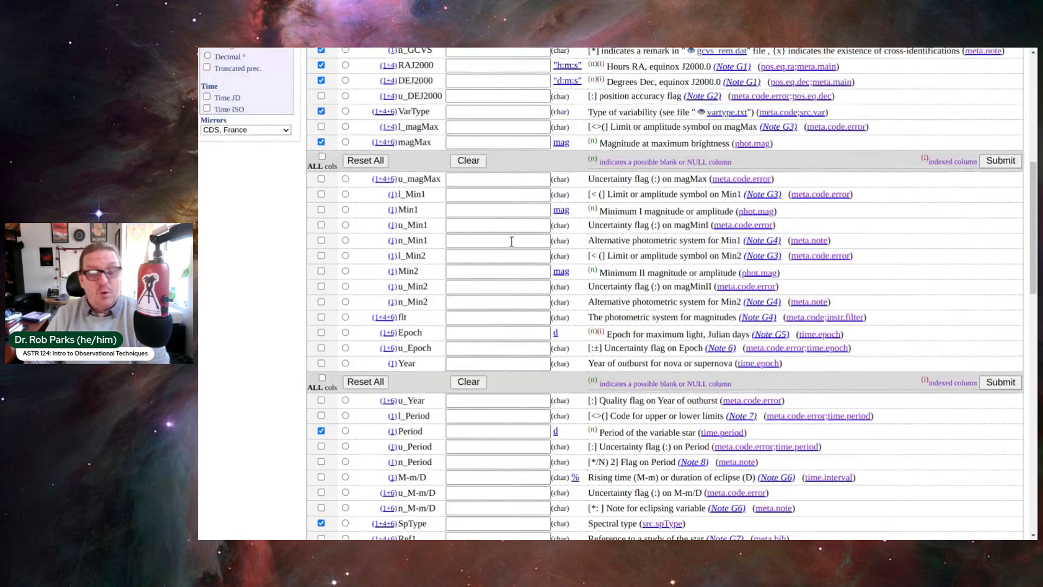
{"action": "scroll", "coordinate": [515, 252], "scroll_direction": "down", "scroll_amount": 2}
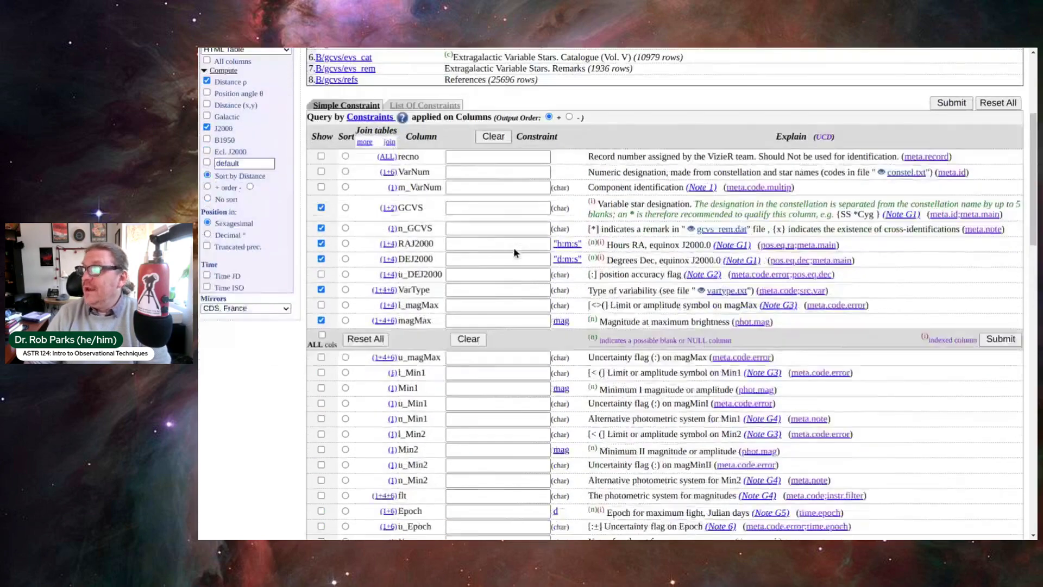
{"action": "scroll", "coordinate": [513, 246], "scroll_direction": "down", "scroll_amount": 7}
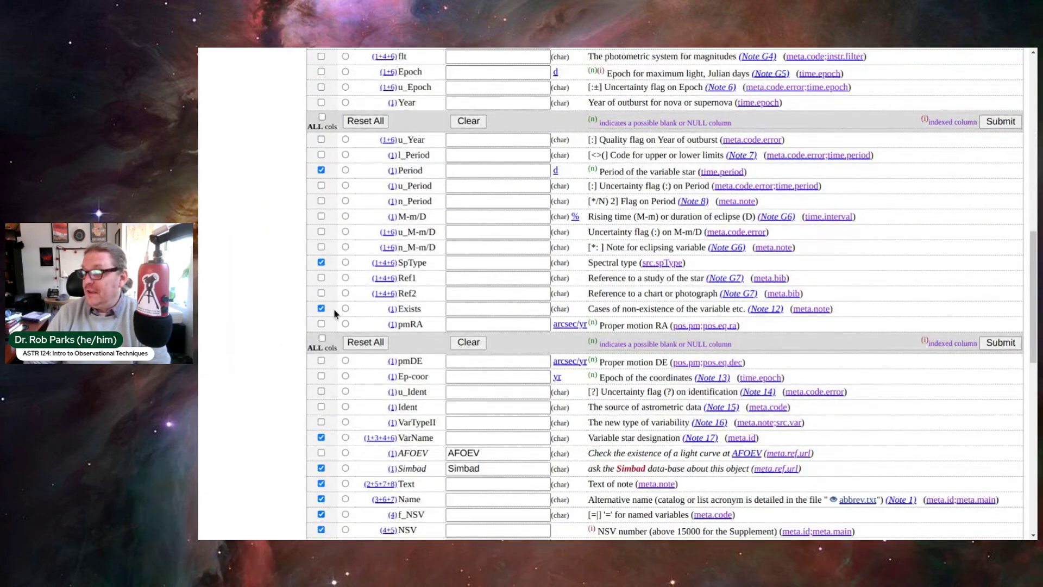
{"action": "left_click", "coordinate": [321, 308]}
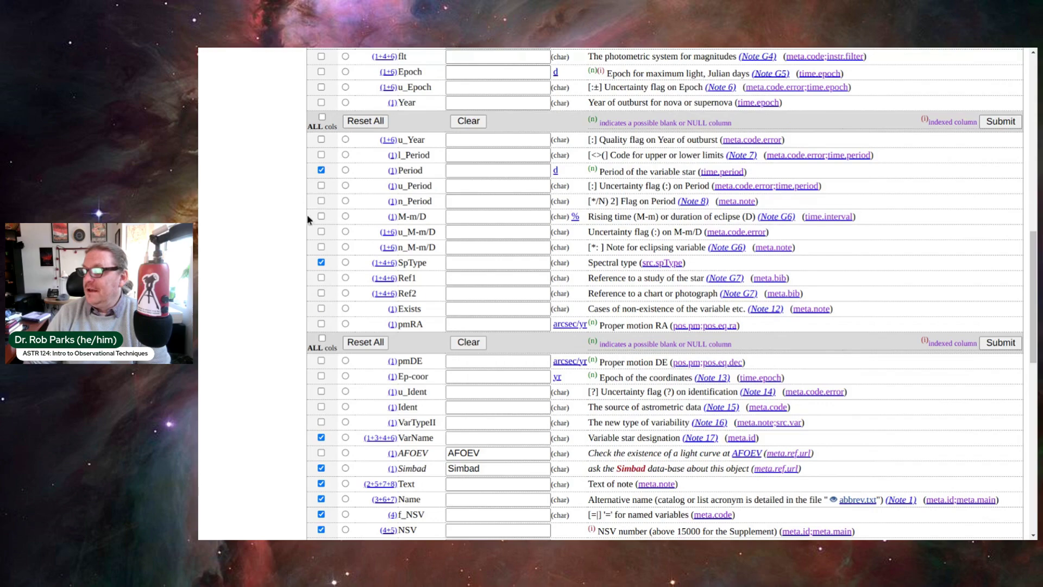
{"action": "scroll", "coordinate": [317, 261], "scroll_direction": "down", "scroll_amount": 3}
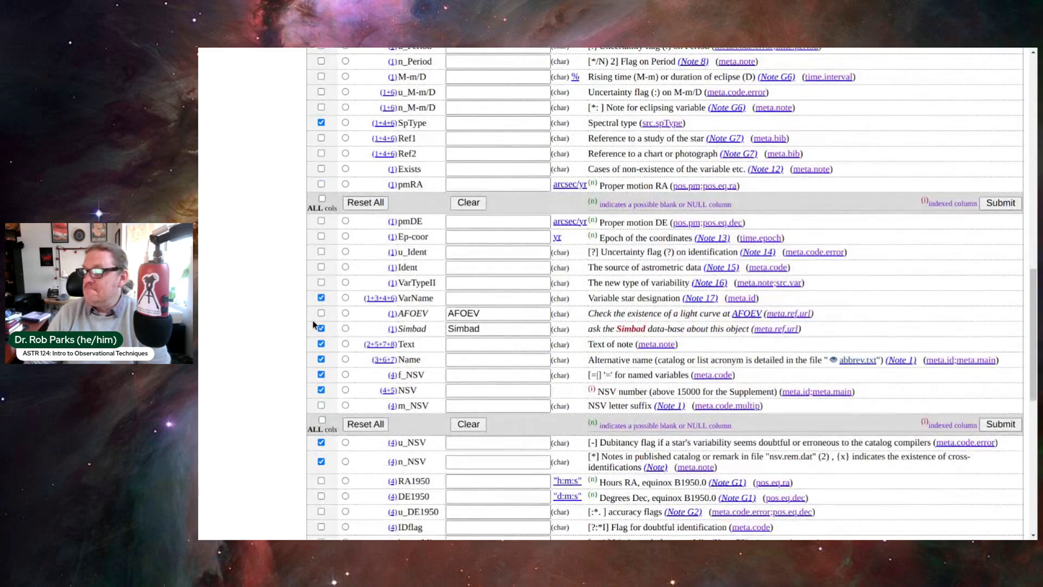
{"action": "left_click", "coordinate": [321, 360]}
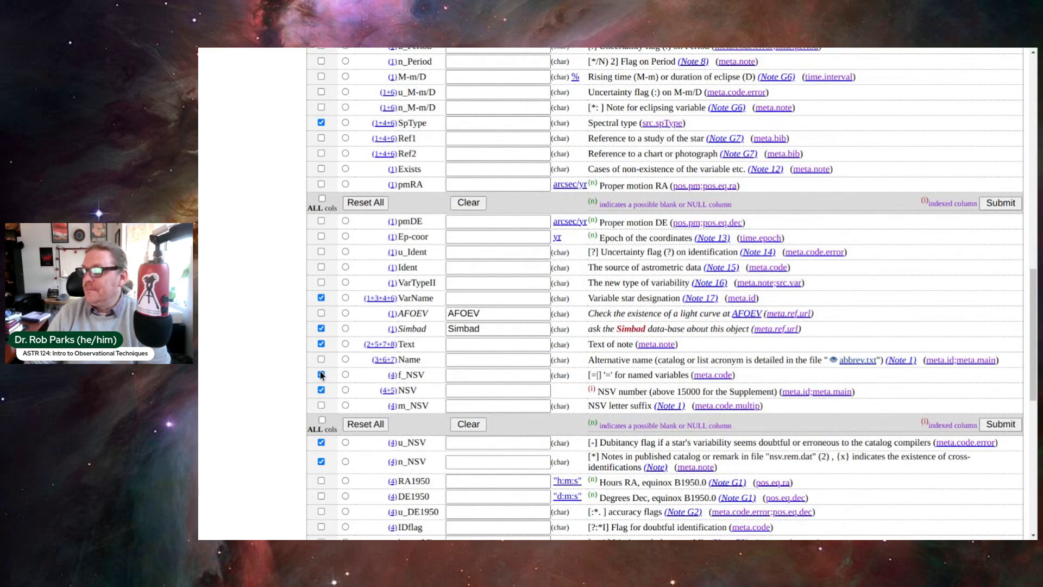
{"action": "left_click", "coordinate": [321, 344]}
{"action": "left_click", "coordinate": [321, 442]}
{"action": "left_click", "coordinate": [321, 462]}
Step: Submit the GCVS query with the reduced column selection and look through the resulting table of variable stars
{"action": "scroll", "coordinate": [649, 285], "scroll_direction": "up", "scroll_amount": 15}
{"action": "scroll", "coordinate": [649, 285], "scroll_direction": "up", "scroll_amount": 2}
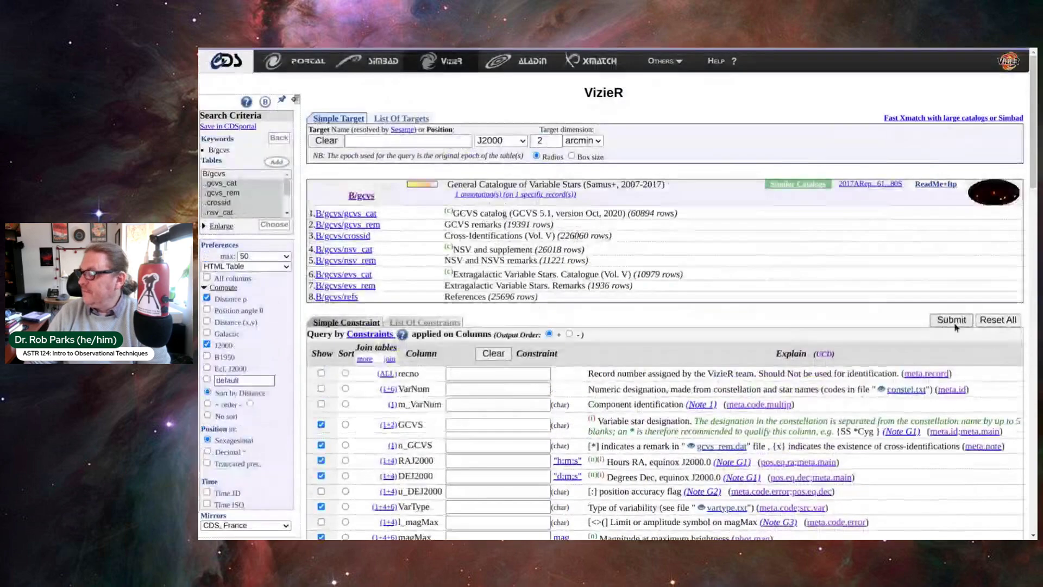
{"action": "key", "text": "Return"}
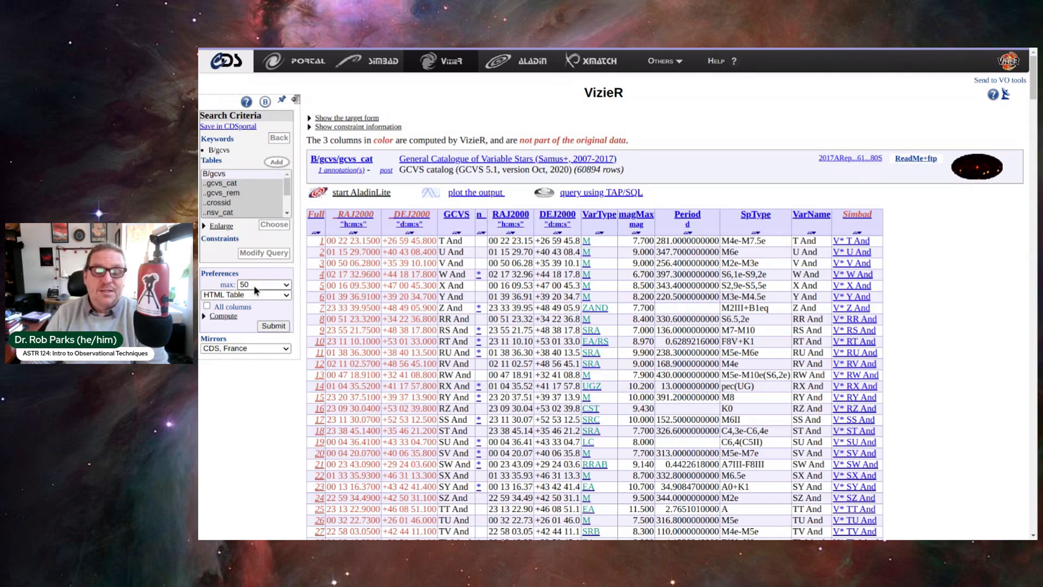
{"action": "scroll", "coordinate": [792, 280], "scroll_direction": "down", "scroll_amount": 10}
{"action": "scroll", "coordinate": [792, 280], "scroll_direction": "up", "scroll_amount": 15}
{"action": "scroll", "coordinate": [793, 280], "scroll_direction": "down", "scroll_amount": 2}
{"action": "scroll", "coordinate": [665, 352], "scroll_direction": "up", "scroll_amount": 5}
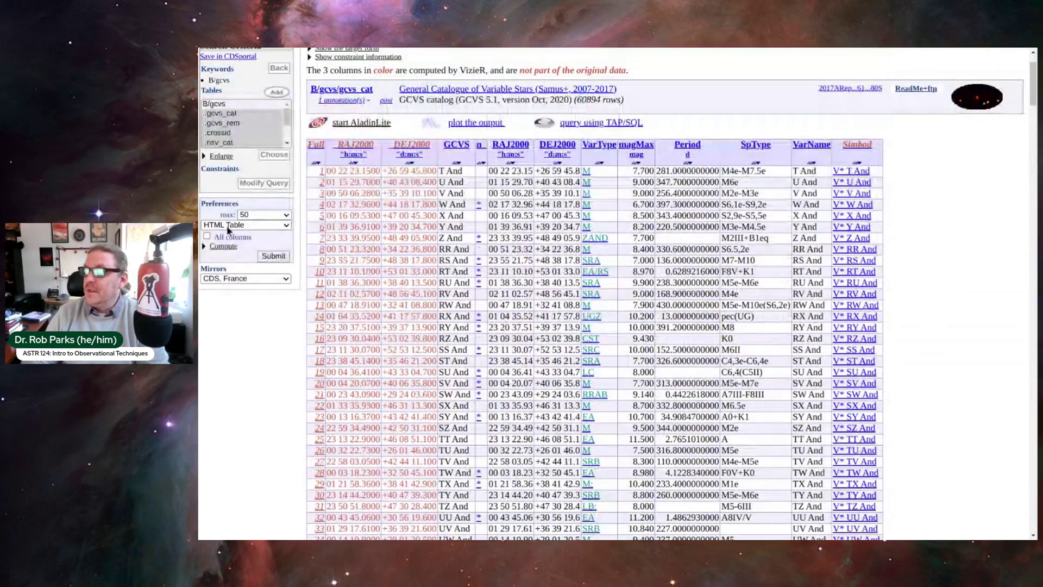
Step: Set the maximum number of output rows to 1000, resubmit the query and browse the longer table
{"action": "left_click", "coordinate": [255, 214]}
{"action": "left_click", "coordinate": [273, 263]}
{"action": "left_click", "coordinate": [272, 257]}
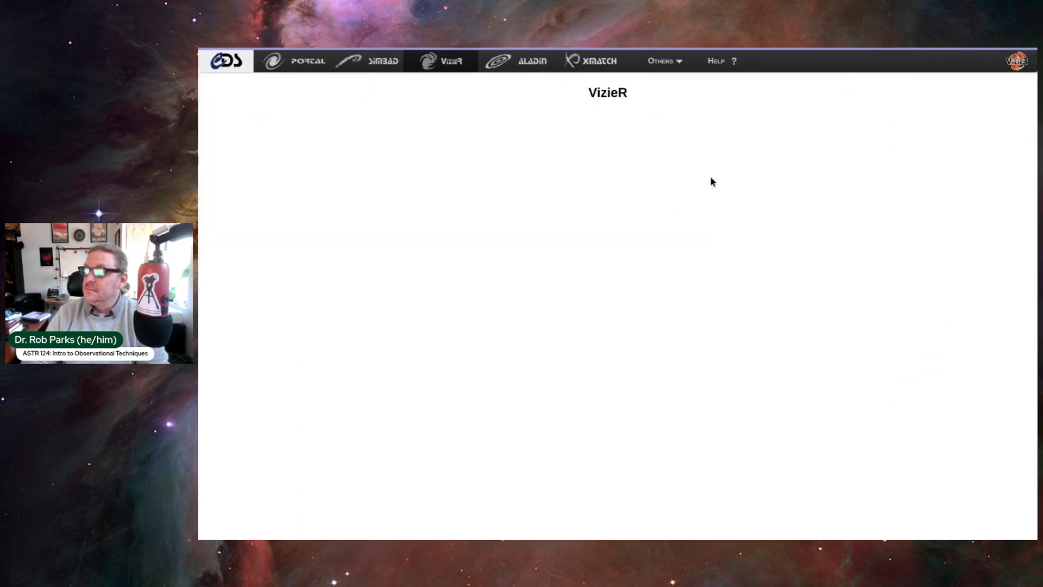
{"action": "scroll", "coordinate": [710, 182], "scroll_direction": "down", "scroll_amount": 3}
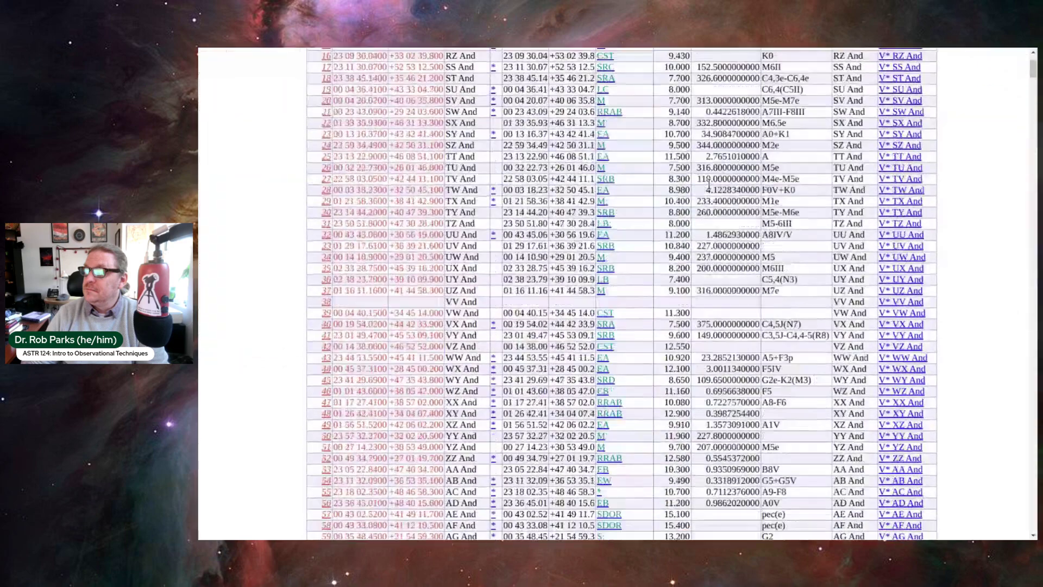
{"action": "scroll", "coordinate": [709, 182], "scroll_direction": "down", "scroll_amount": 20}
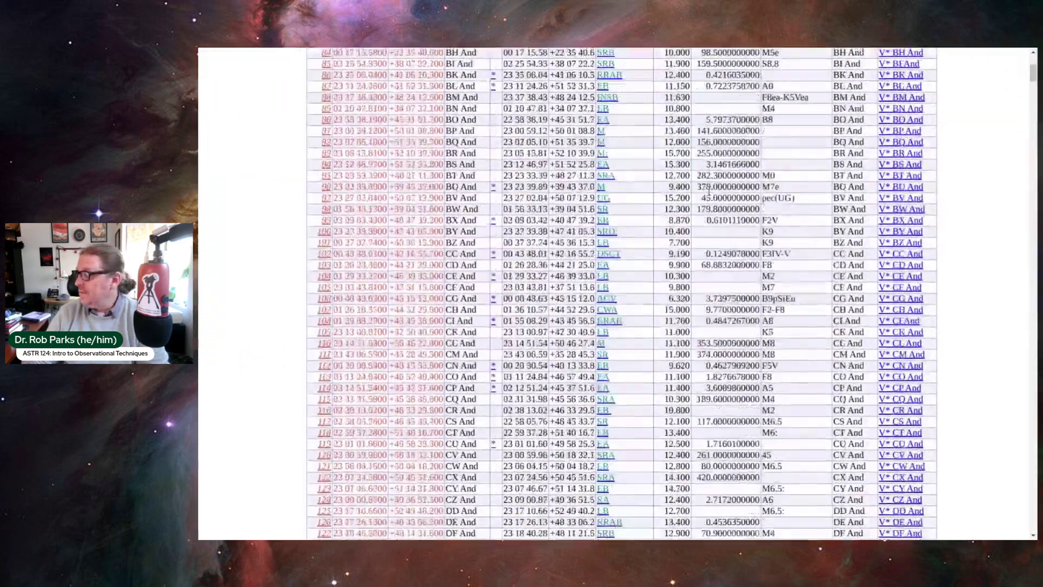
{"action": "scroll", "coordinate": [709, 205], "scroll_direction": "up", "scroll_amount": 20}
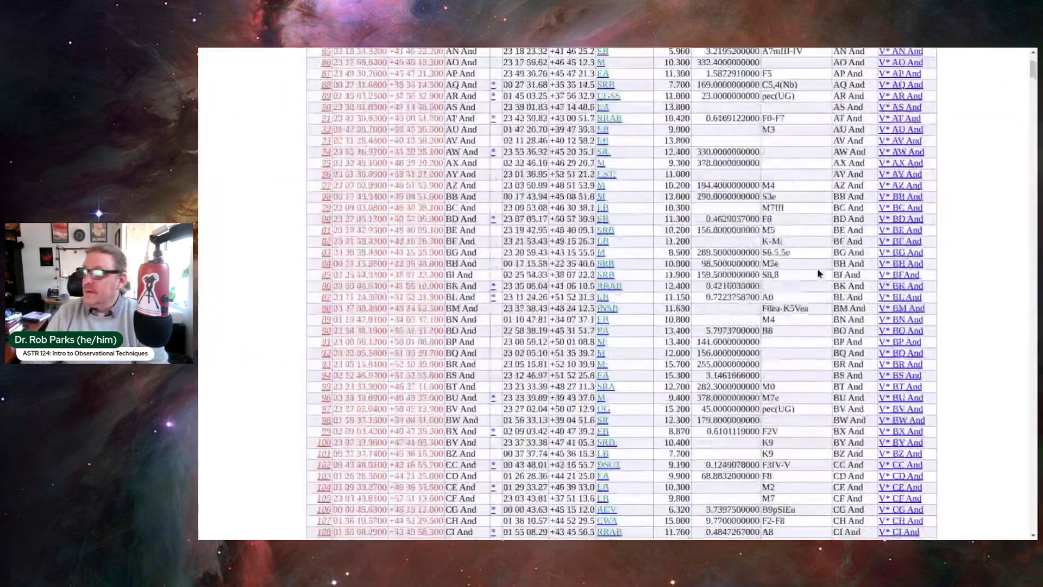
{"action": "scroll", "coordinate": [819, 265], "scroll_direction": "up", "scroll_amount": 2}
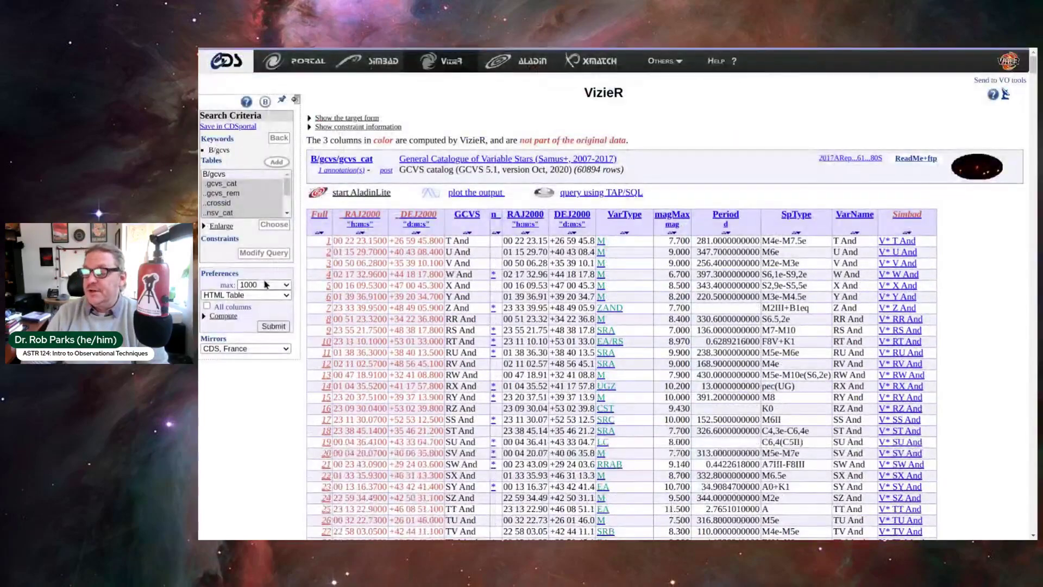
Step: Switch the maximum number of output rows to unlimited and return it to 50
{"action": "left_click", "coordinate": [265, 284]}
{"action": "left_click", "coordinate": [258, 305]}
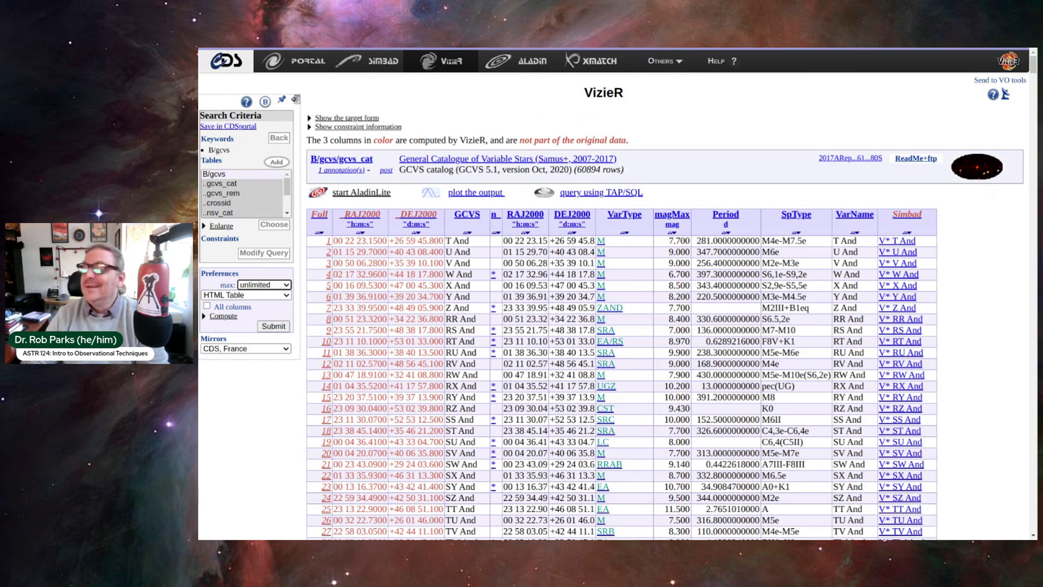
{"action": "left_click", "coordinate": [266, 285]}
{"action": "left_click", "coordinate": [255, 304]}
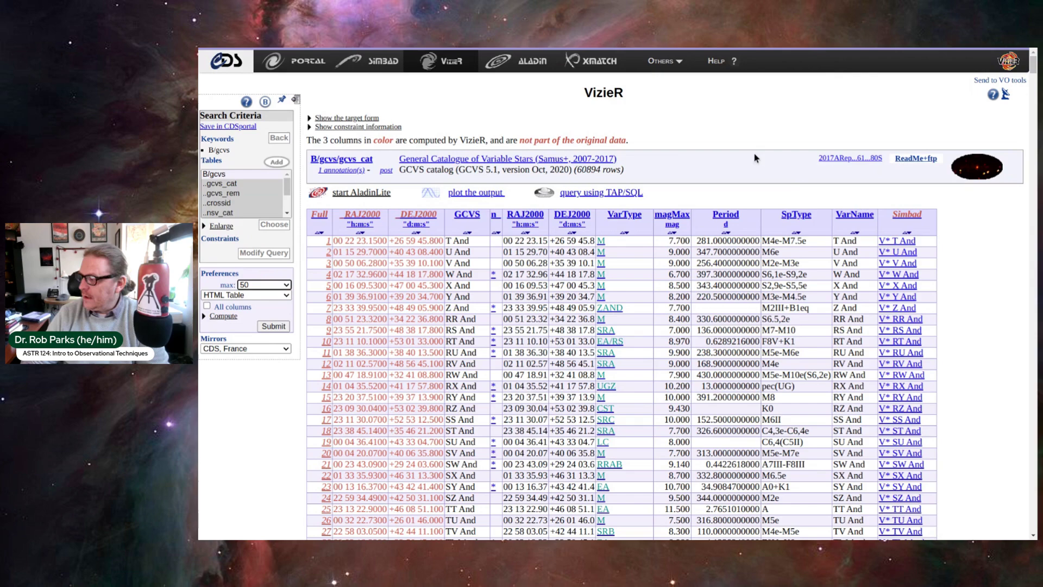
Step: Open the GCVS variability types description for the VarType column and review the class list and new type definitions
{"action": "scroll", "coordinate": [713, 161], "scroll_direction": "down", "scroll_amount": 3}
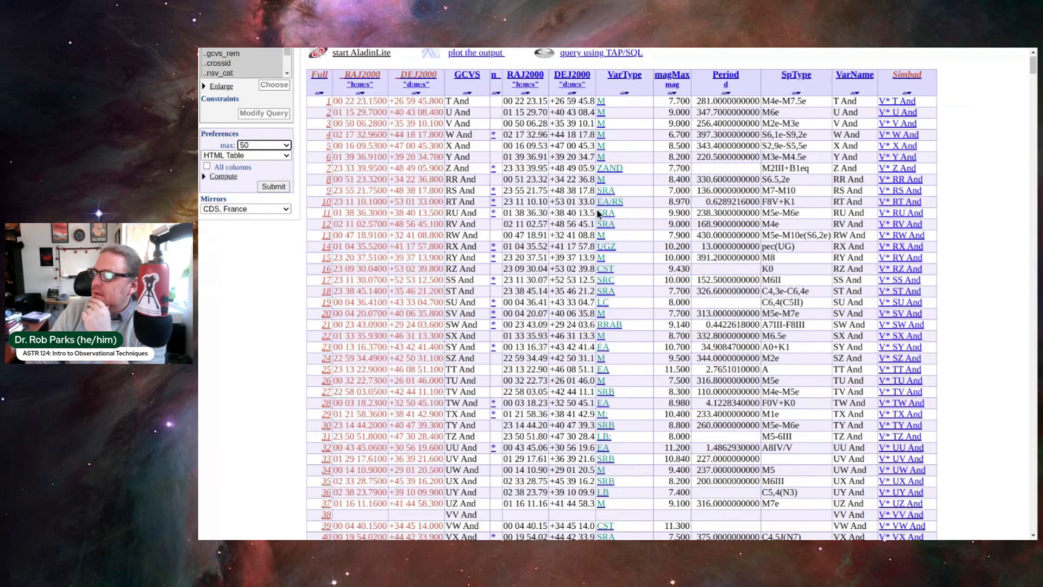
{"action": "scroll", "coordinate": [601, 215], "scroll_direction": "up", "scroll_amount": 3}
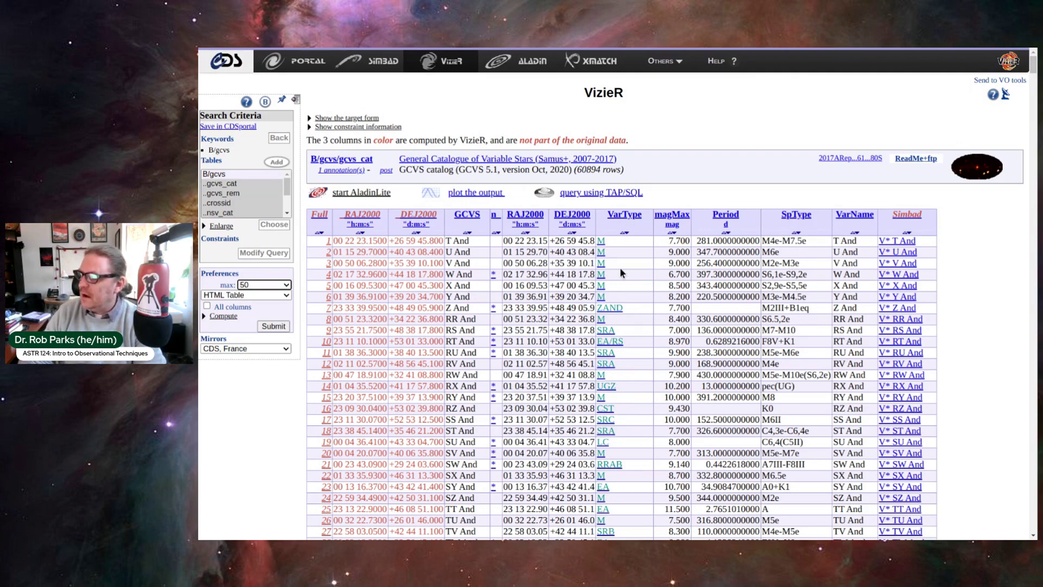
{"action": "left_click", "coordinate": [624, 219]}
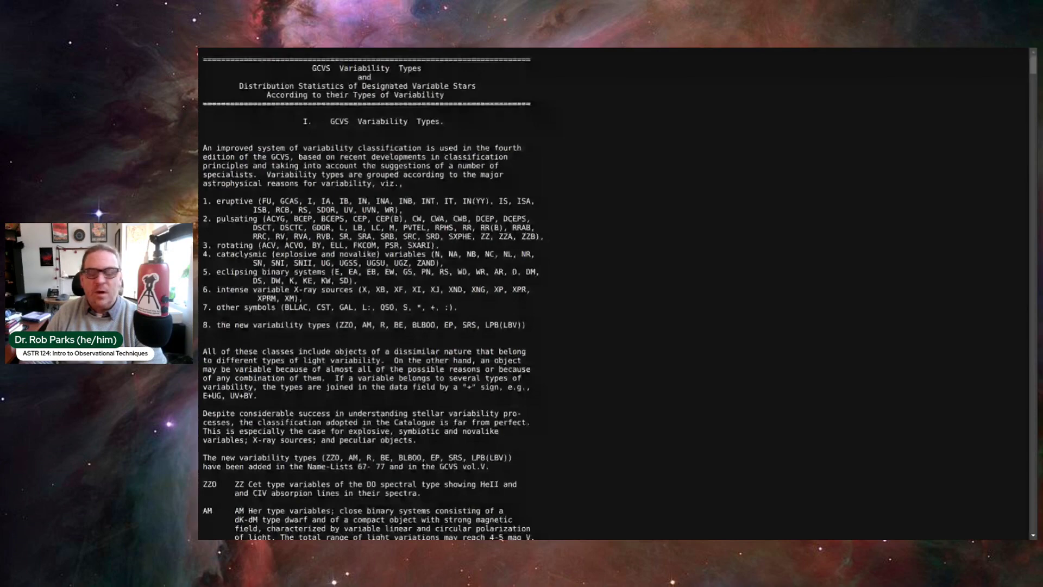
{"action": "scroll", "coordinate": [302, 340], "scroll_direction": "down", "scroll_amount": 1}
{"action": "scroll", "coordinate": [302, 340], "scroll_direction": "down", "scroll_amount": 5}
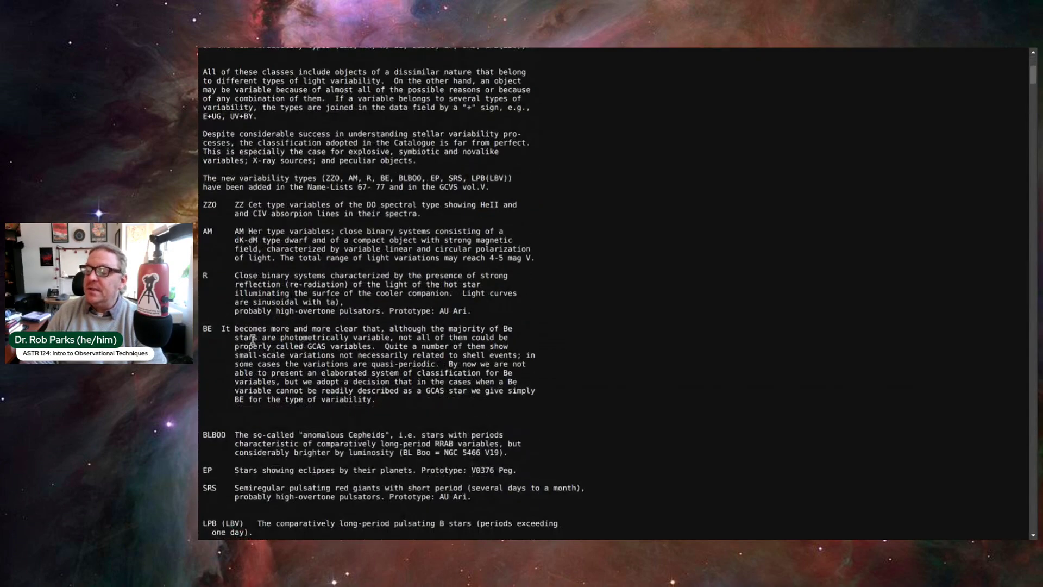
Step: Highlight the opening of the R close-binary entry and the EP planetary-eclipse definition in the variability types text
{"action": "left_click_drag", "start_coordinate": [204, 276], "coordinate": [319, 281]}
{"action": "scroll", "coordinate": [275, 315], "scroll_direction": "down", "scroll_amount": 2}
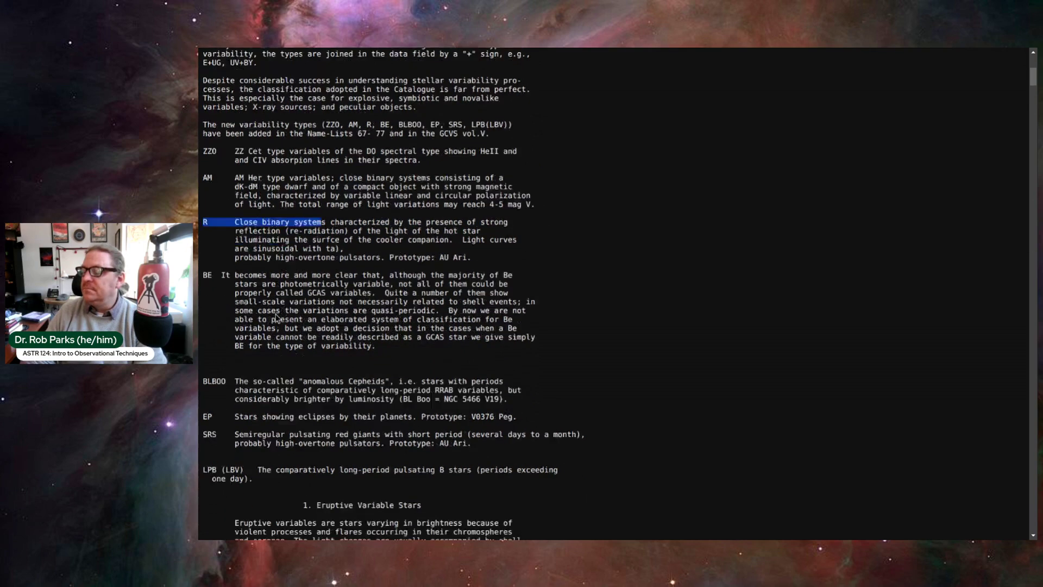
{"action": "scroll", "coordinate": [276, 318], "scroll_direction": "down", "scroll_amount": 2}
{"action": "left_click_drag", "start_coordinate": [235, 330], "coordinate": [406, 332]}
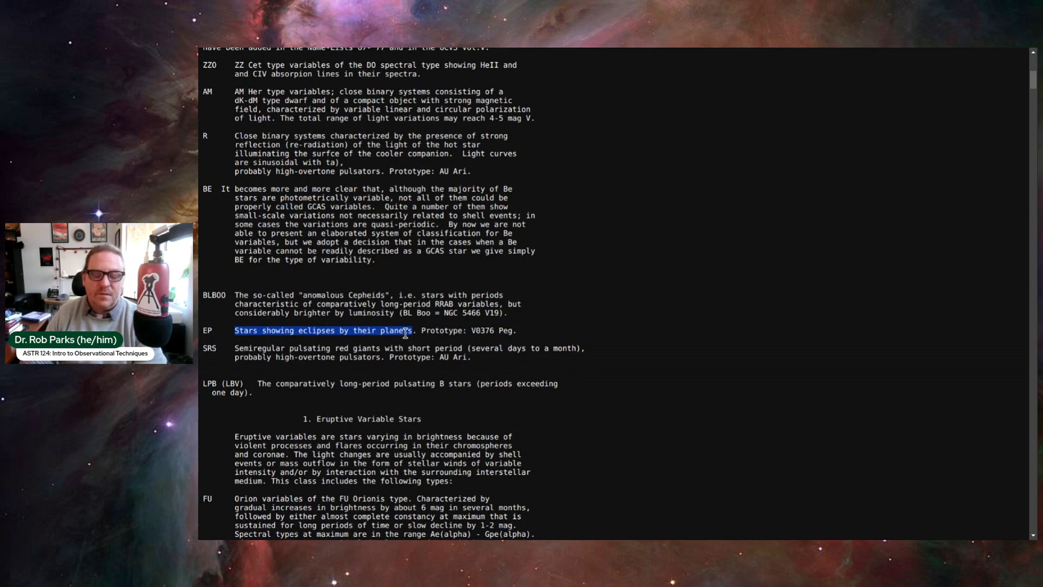
{"action": "scroll", "coordinate": [422, 260], "scroll_direction": "up", "scroll_amount": 7}
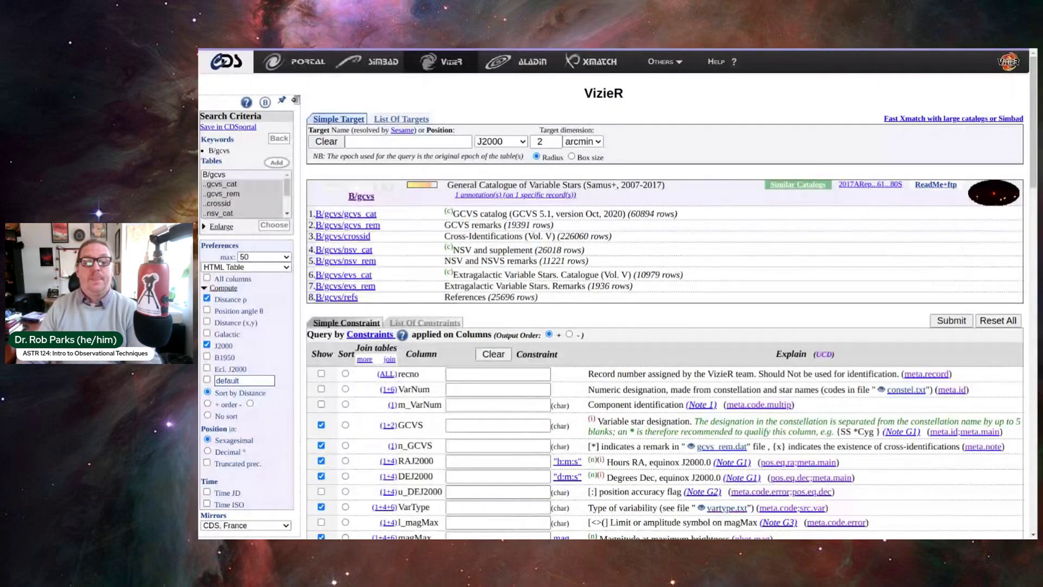
Step: Constrain the VarType column to EA in the GCVS query form and submit the query
{"action": "scroll", "coordinate": [627, 292], "scroll_direction": "down", "scroll_amount": 2}
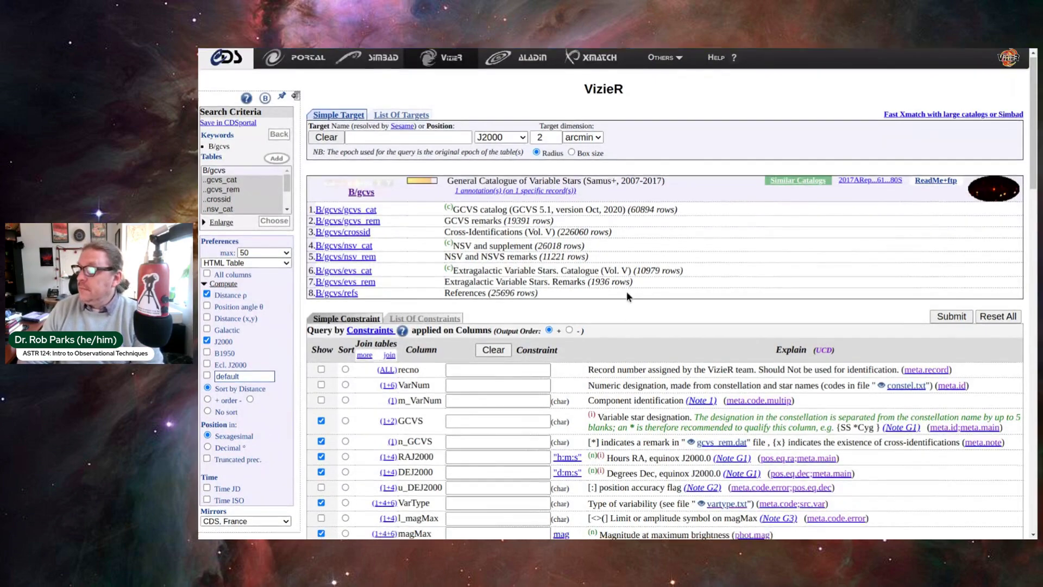
{"action": "scroll", "coordinate": [627, 291], "scroll_direction": "down", "scroll_amount": 3}
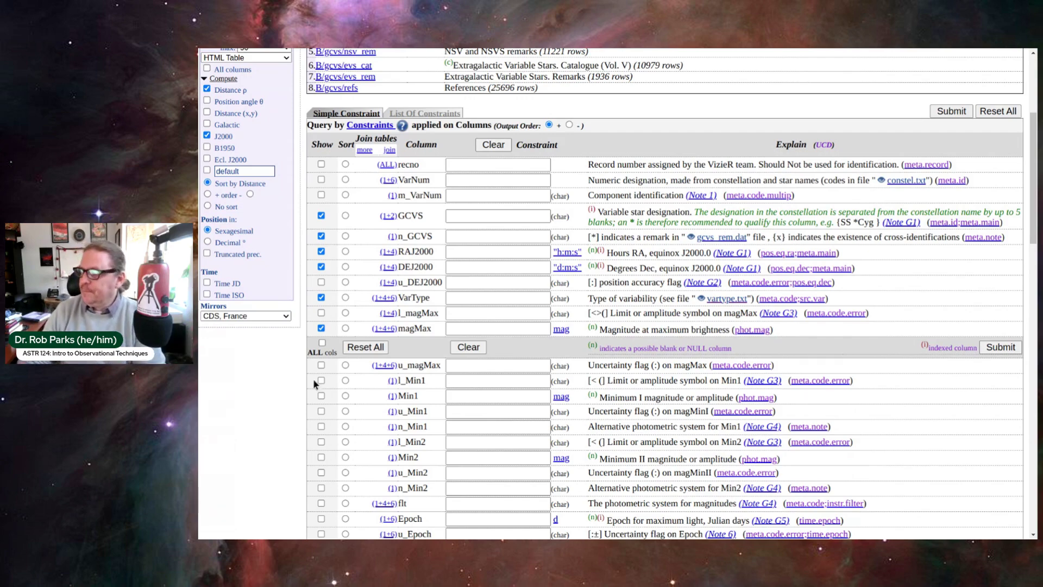
{"action": "left_click", "coordinate": [536, 254]}
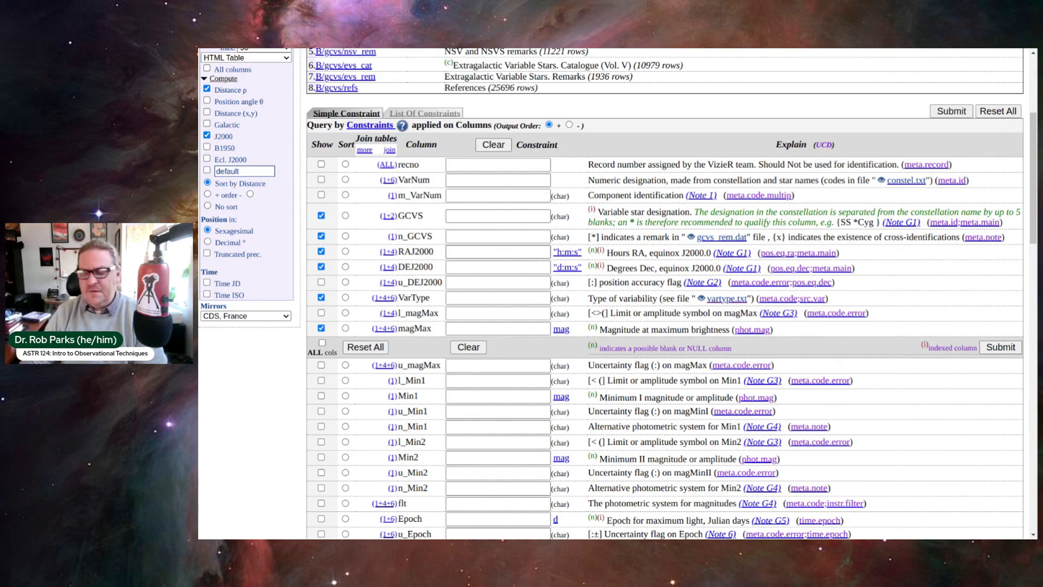
{"action": "left_click", "coordinate": [481, 296]}
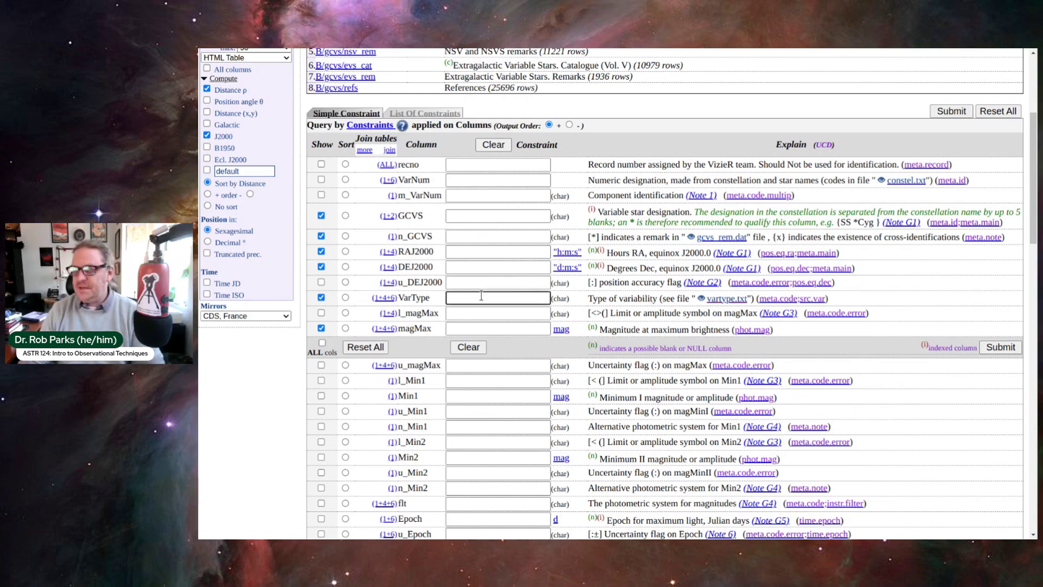
{"action": "type", "text": "EA"}
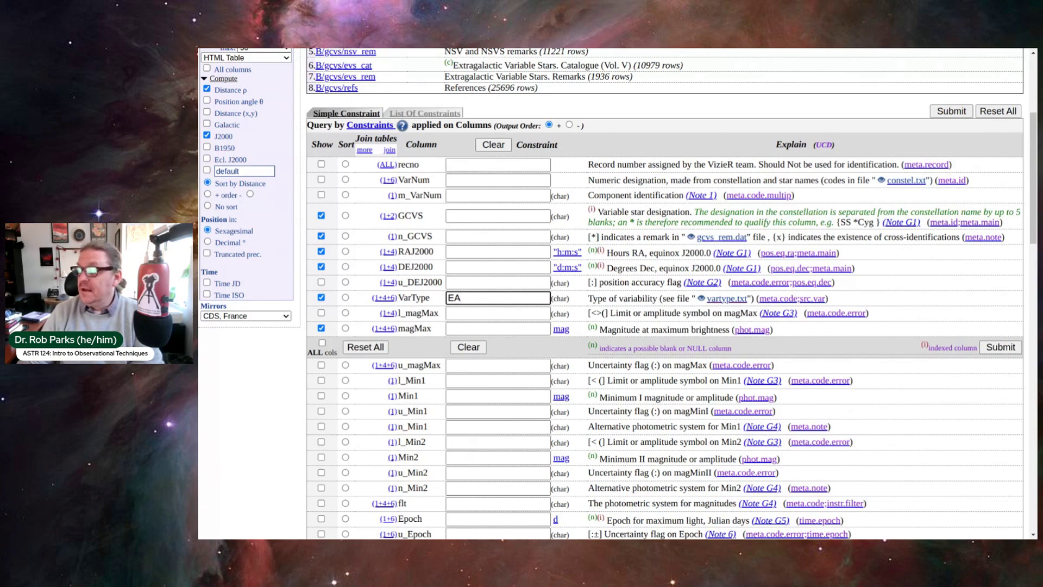
{"action": "left_click", "coordinate": [933, 116]}
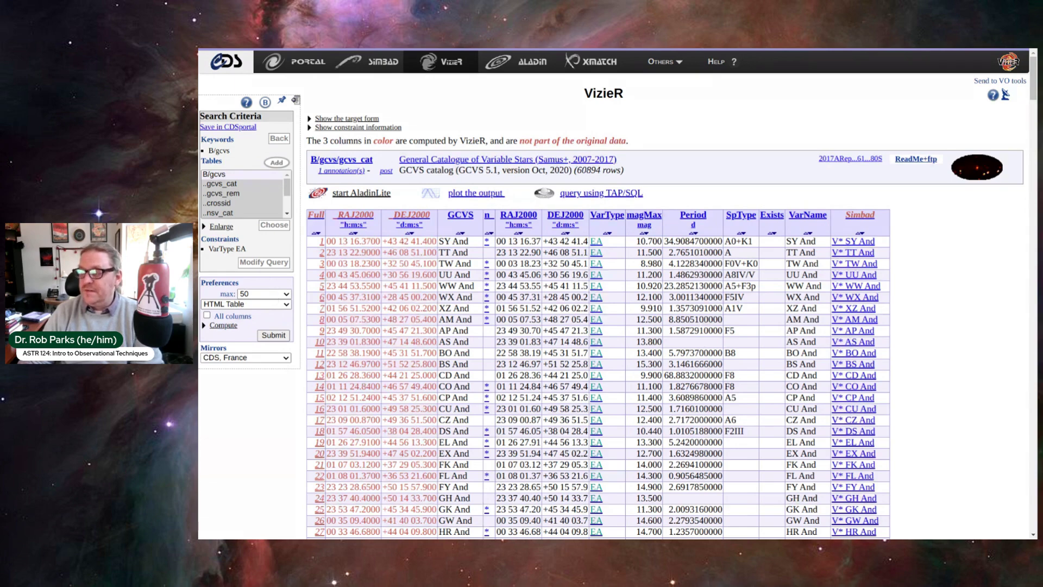
Step: Return to the GCVS query form, constrain the Period column to < 14 alongside VarType EA, and submit the query
{"action": "left_click", "coordinate": [264, 294]}
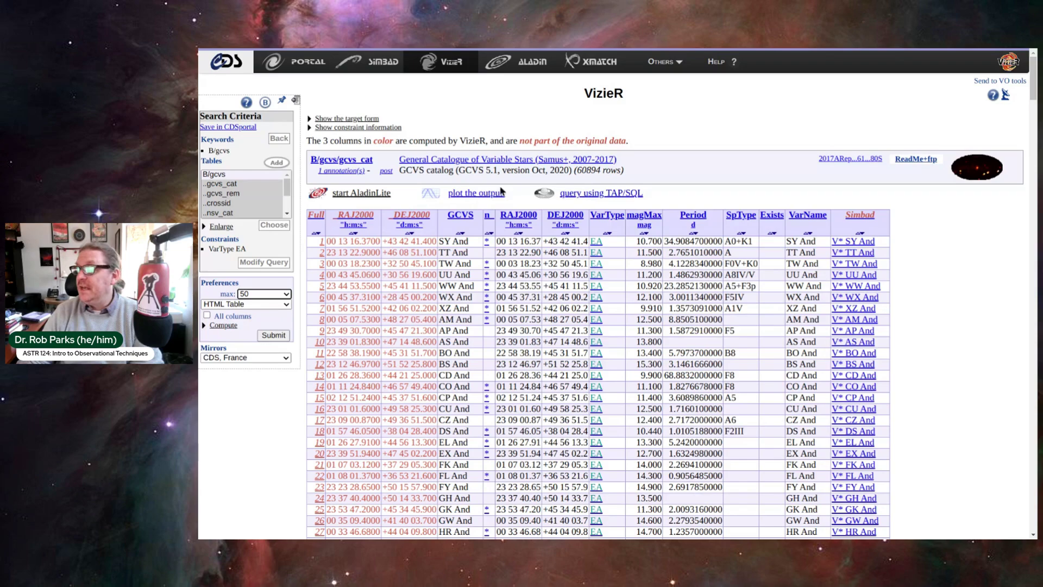
{"action": "key", "text": "Return"}
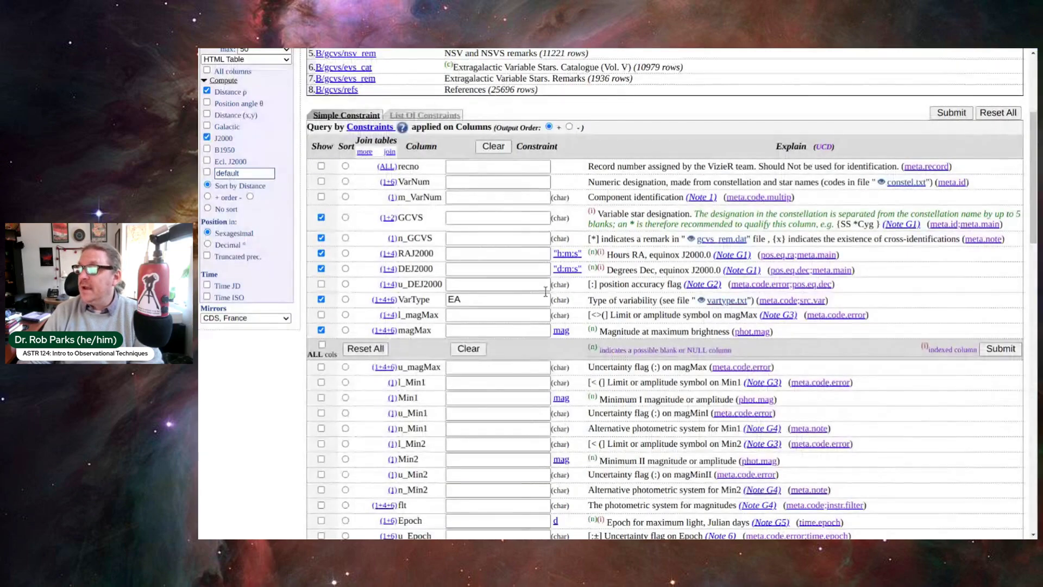
{"action": "scroll", "coordinate": [502, 239], "scroll_direction": "down", "scroll_amount": 6}
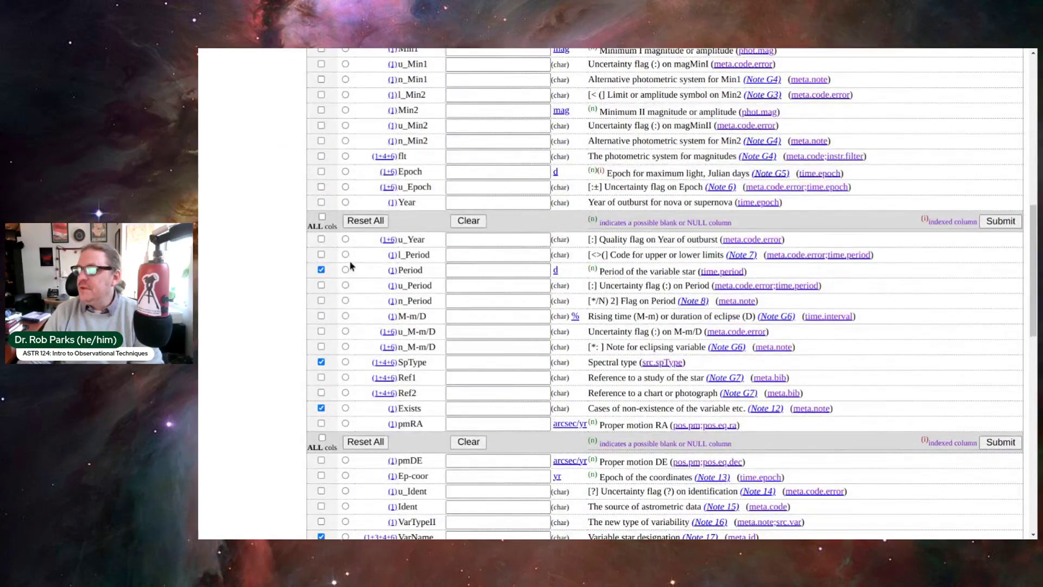
{"action": "left_click", "coordinate": [477, 271]}
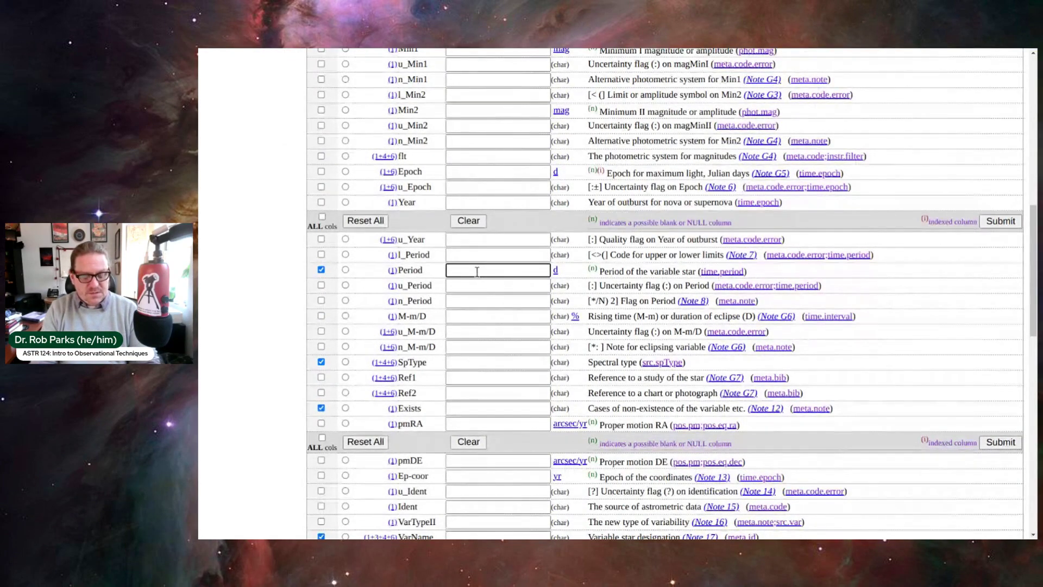
{"action": "type", "text": "< 14"}
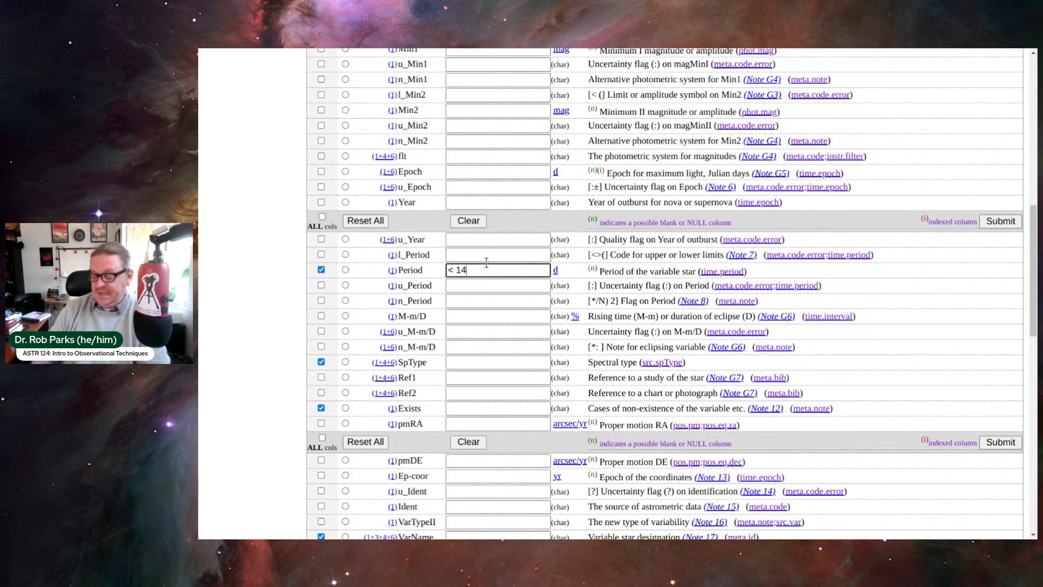
{"action": "key", "text": "Return"}
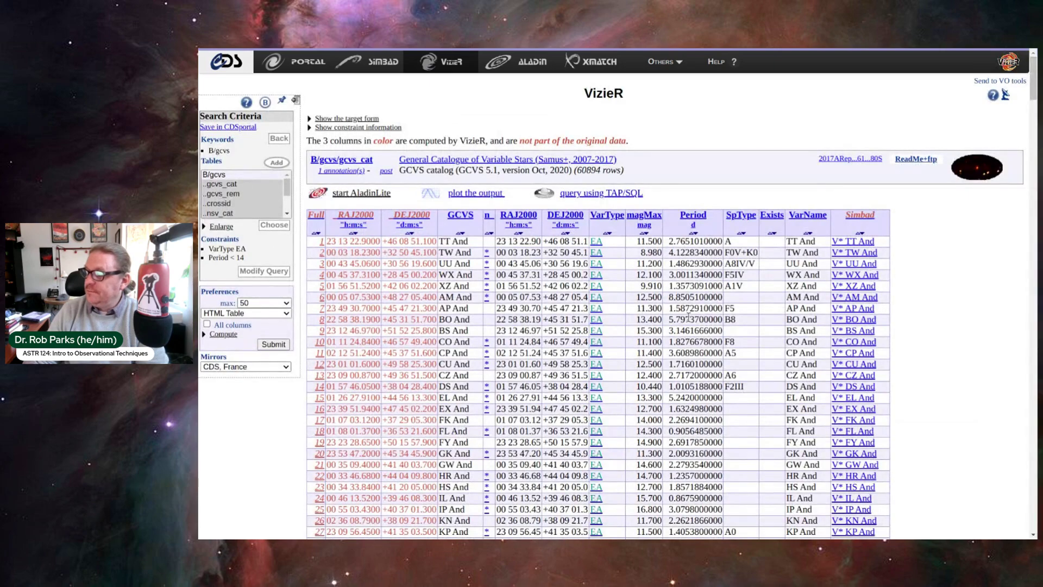
Step: Sort the GCVS results by the computed RAJ2000 column in descending order and look through the sorted rows
{"action": "scroll", "coordinate": [688, 316], "scroll_direction": "down", "scroll_amount": 5}
{"action": "scroll", "coordinate": [705, 319], "scroll_direction": "down", "scroll_amount": 5}
{"action": "scroll", "coordinate": [605, 308], "scroll_direction": "up", "scroll_amount": 12}
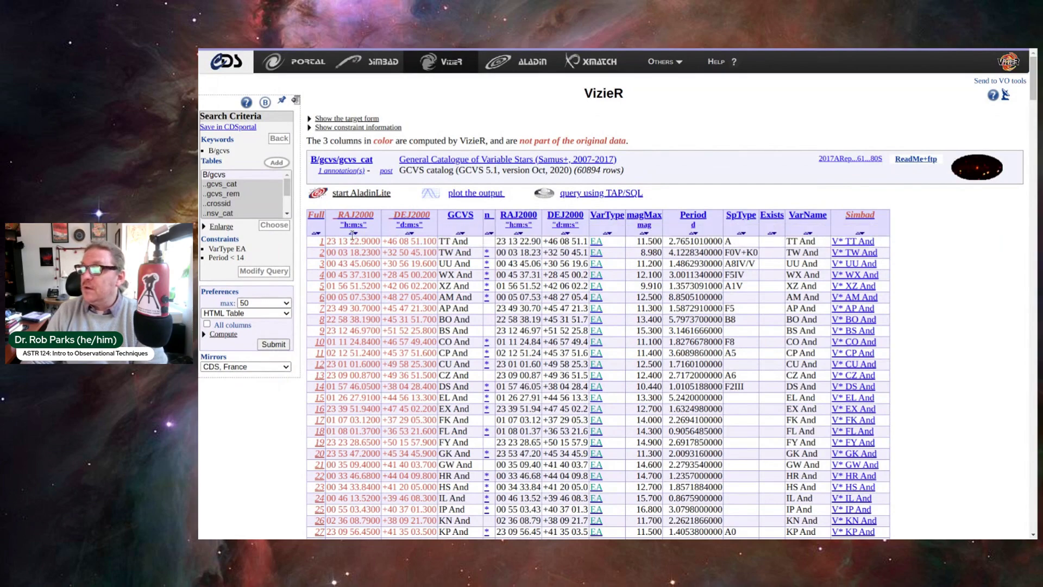
{"action": "left_click", "coordinate": [353, 233]}
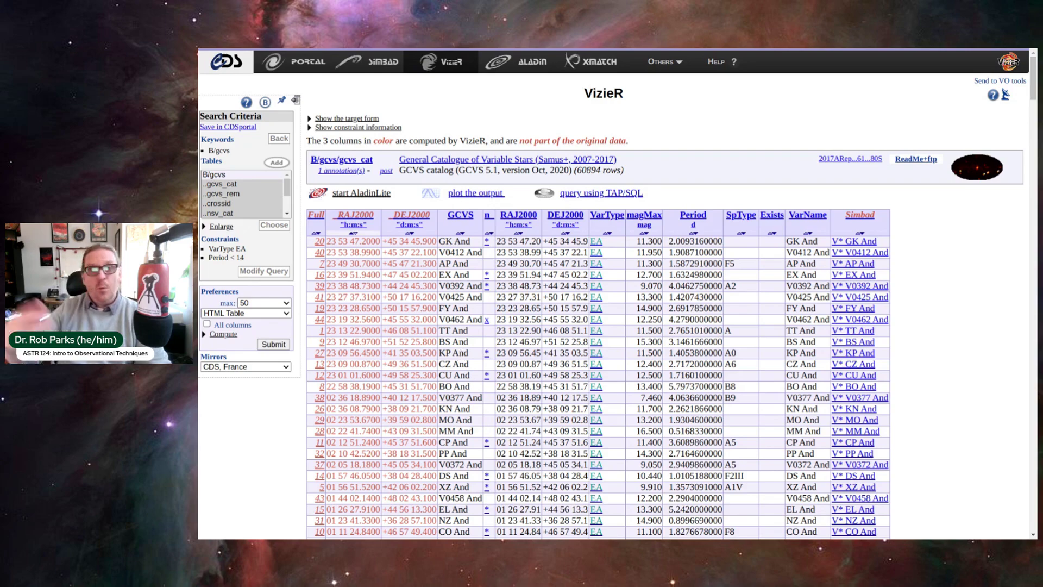
{"action": "scroll", "coordinate": [429, 361], "scroll_direction": "down", "scroll_amount": 4}
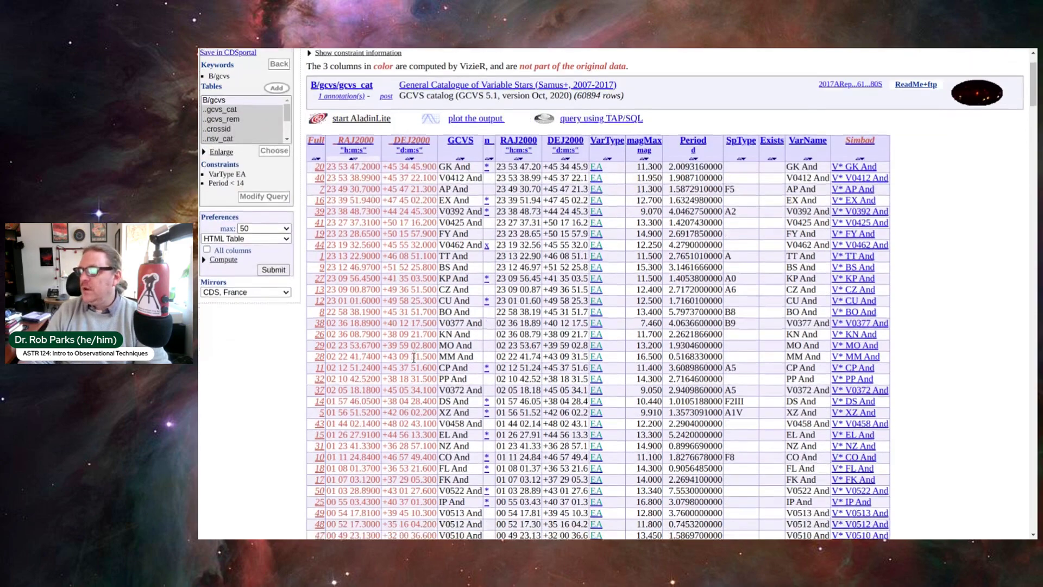
{"action": "scroll", "coordinate": [413, 356], "scroll_direction": "down", "scroll_amount": 5}
{"action": "scroll", "coordinate": [412, 64], "scroll_direction": "up", "scroll_amount": 4}
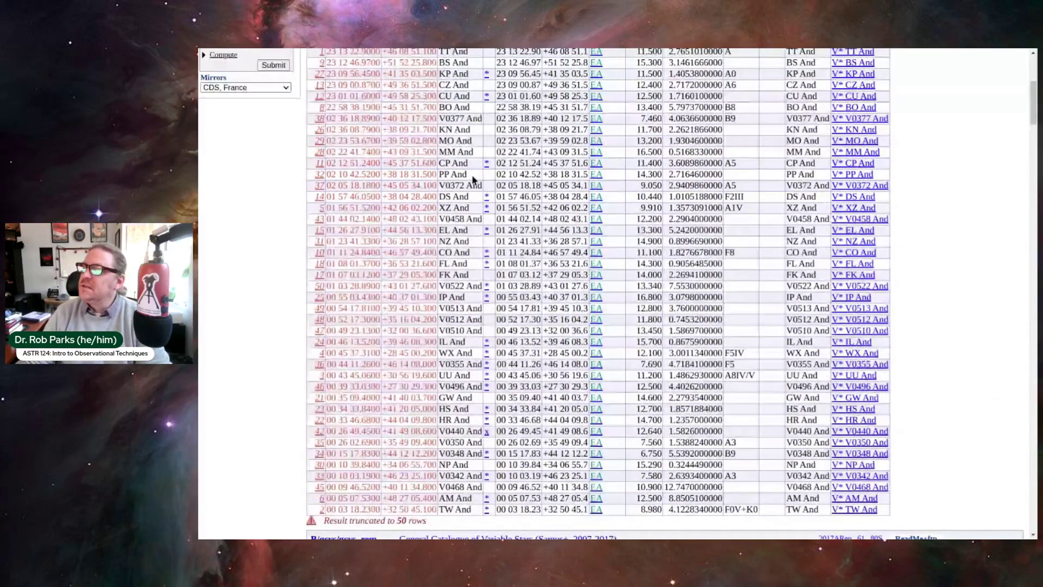
{"action": "scroll", "coordinate": [471, 179], "scroll_direction": "up", "scroll_amount": 2}
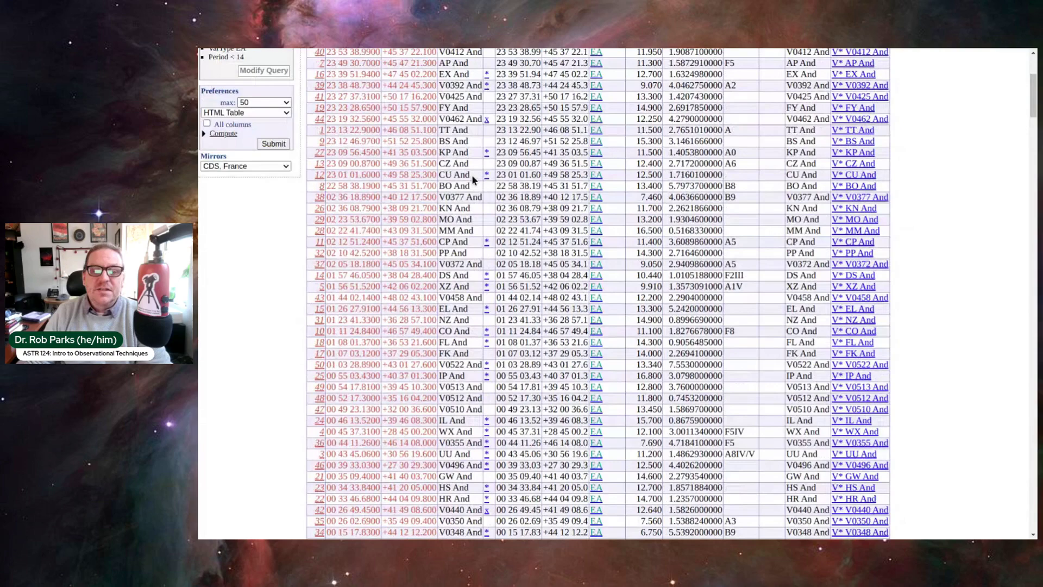
{"action": "scroll", "coordinate": [472, 174], "scroll_direction": "up", "scroll_amount": 5}
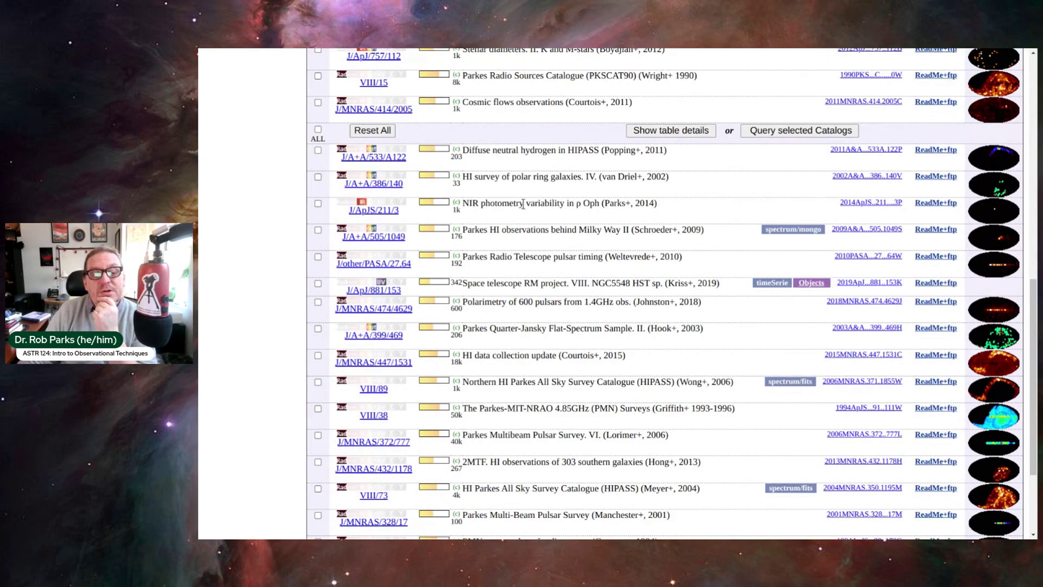
Step: Open the J/ApJS/211/3 catalogue on NIR photometry variability in ρ Oph and examine its tables and queryable columns
{"action": "left_click", "coordinate": [386, 216]}
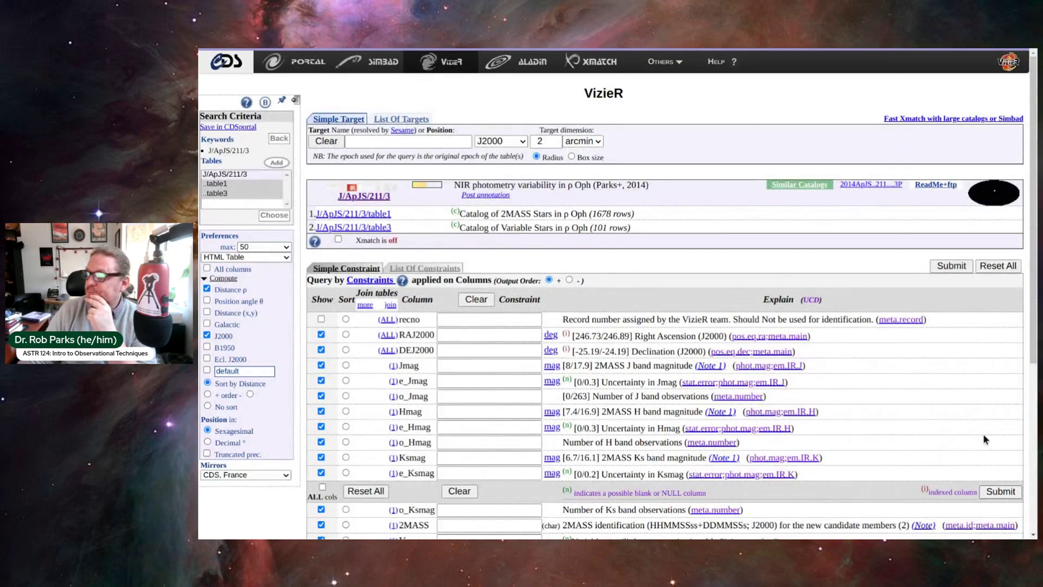
{"action": "scroll", "coordinate": [770, 323], "scroll_direction": "down", "scroll_amount": 3}
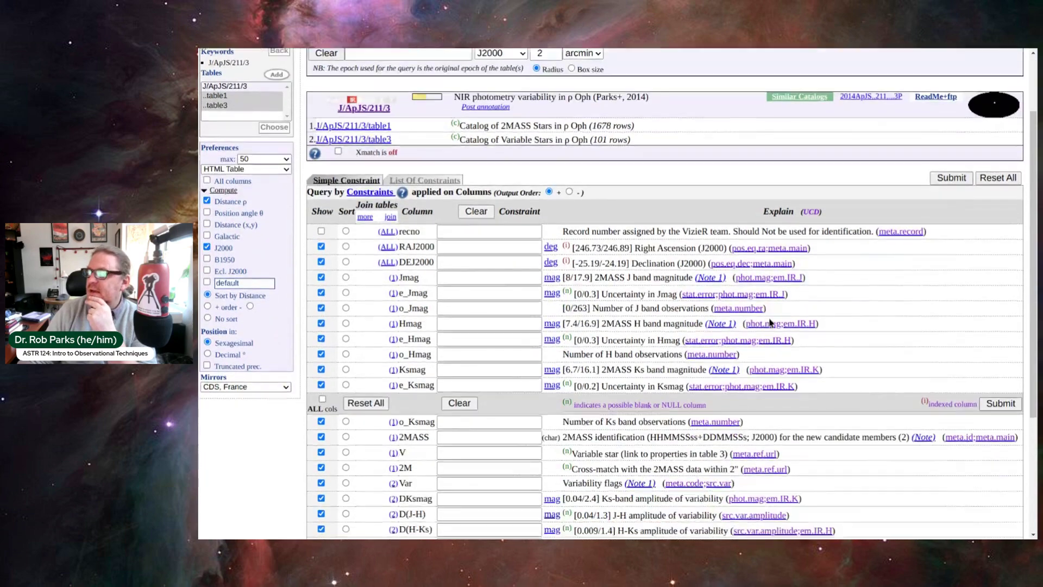
{"action": "scroll", "coordinate": [769, 323], "scroll_direction": "up", "scroll_amount": 3}
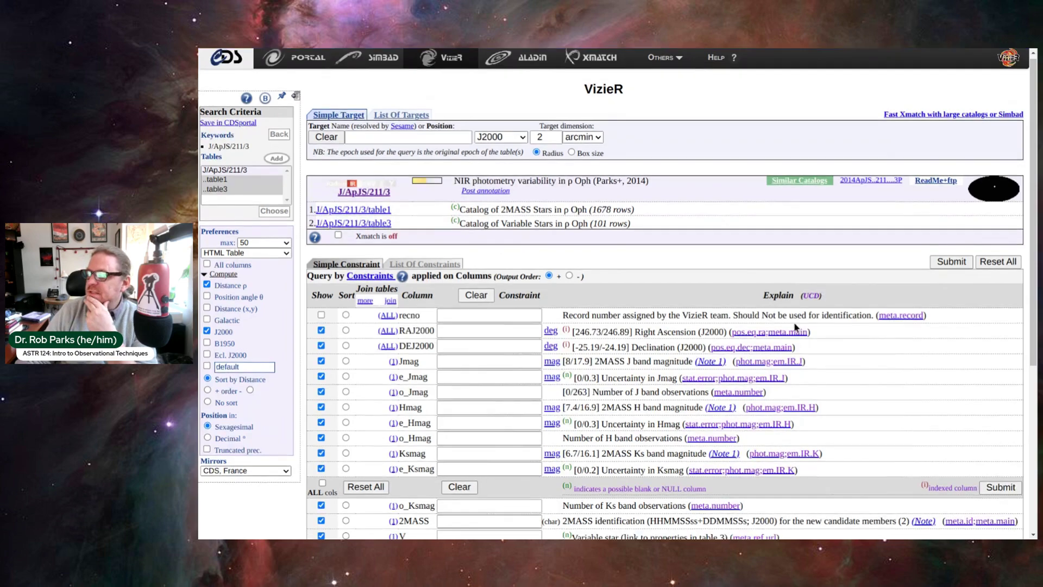
{"action": "scroll", "coordinate": [562, 368], "scroll_direction": "down", "scroll_amount": 4}
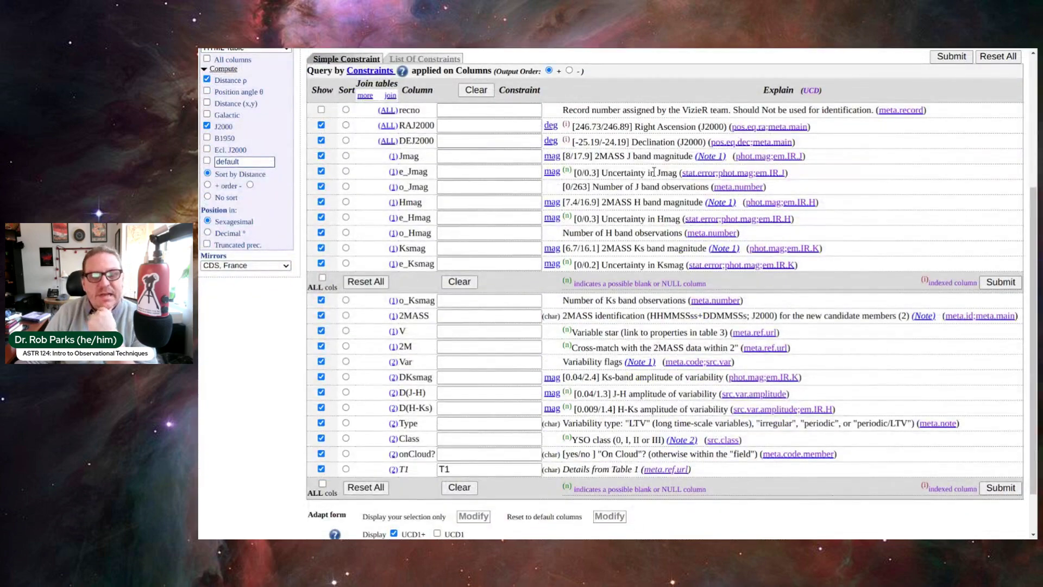
{"action": "scroll", "coordinate": [604, 325], "scroll_direction": "up", "scroll_amount": 4}
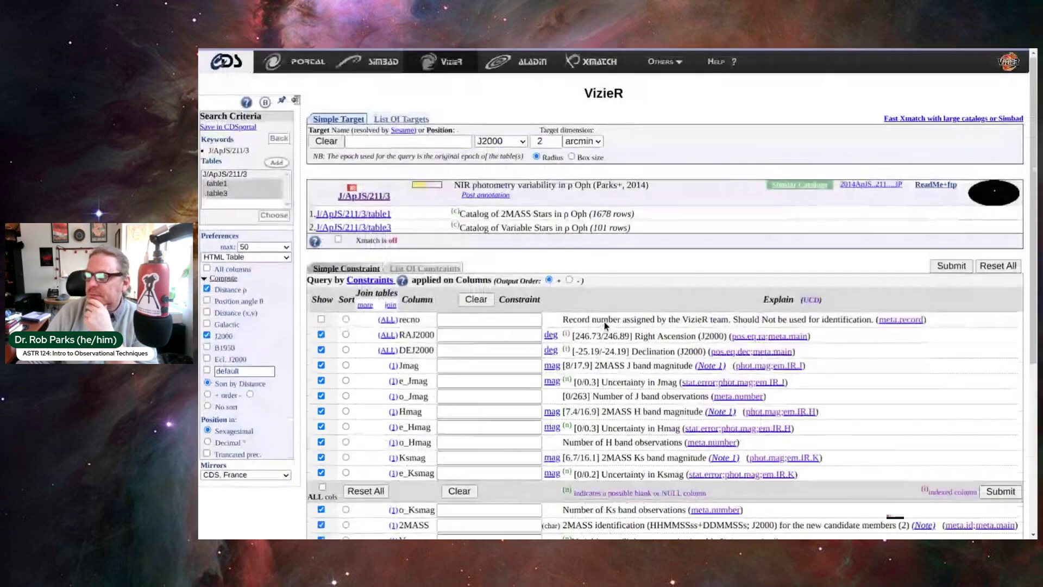
{"action": "scroll", "coordinate": [605, 324], "scroll_direction": "down", "scroll_amount": 5}
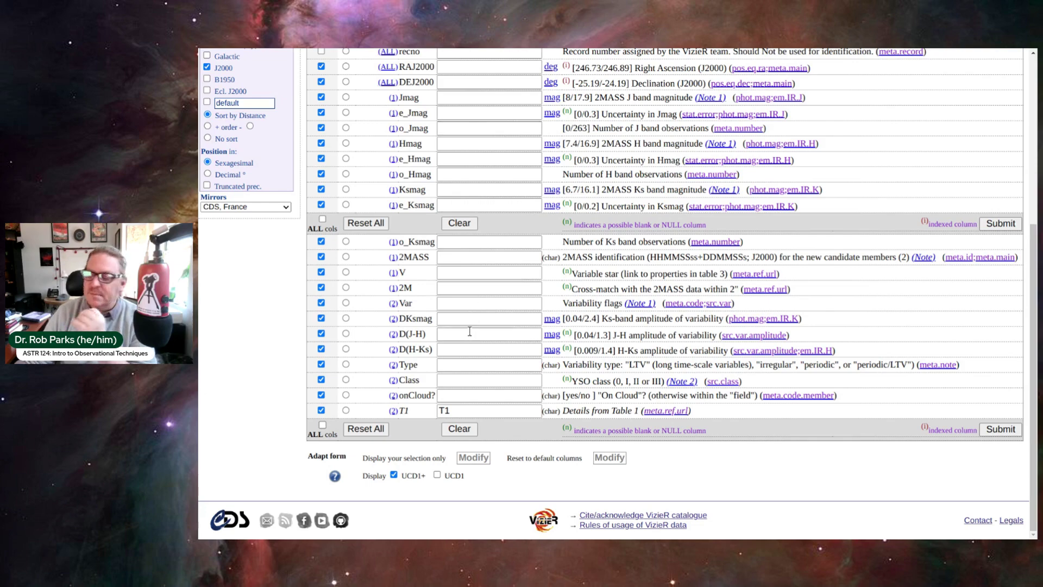
{"action": "scroll", "coordinate": [470, 333], "scroll_direction": "up", "scroll_amount": 3}
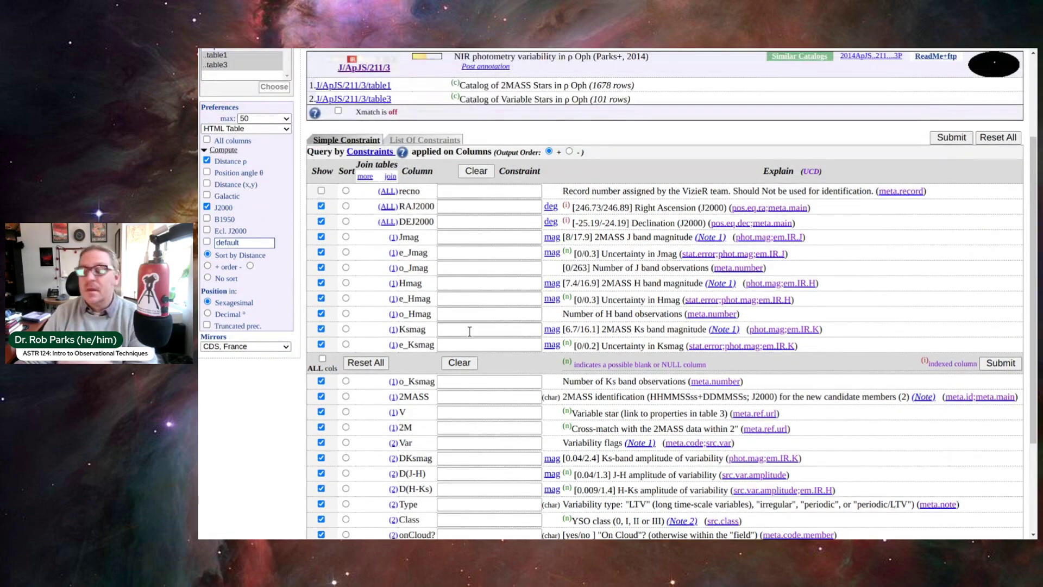